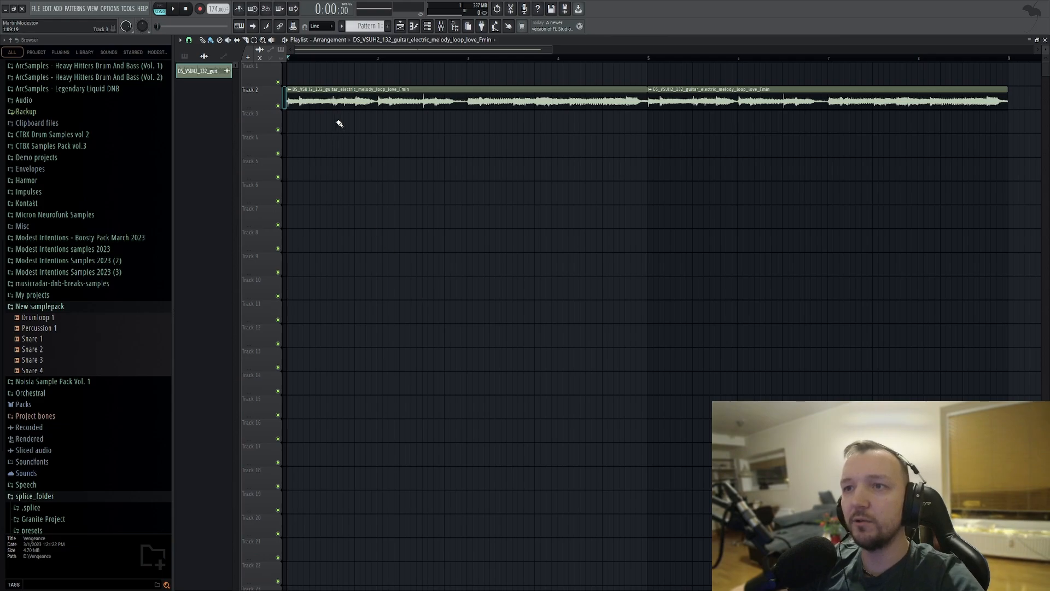
Delete the second guitar loop clip from Track 2 and play the remaining four-bar loop.
scroll(346, 89, down, 3)
right_click(532, 107)
key(space)
scroll(252, 144, up, 4)
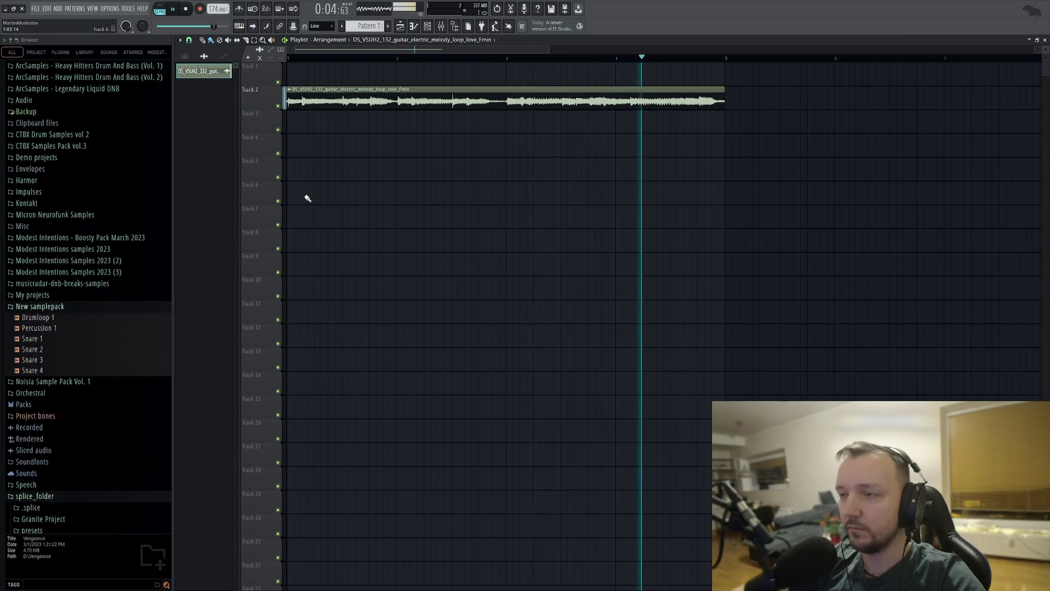
key(space)
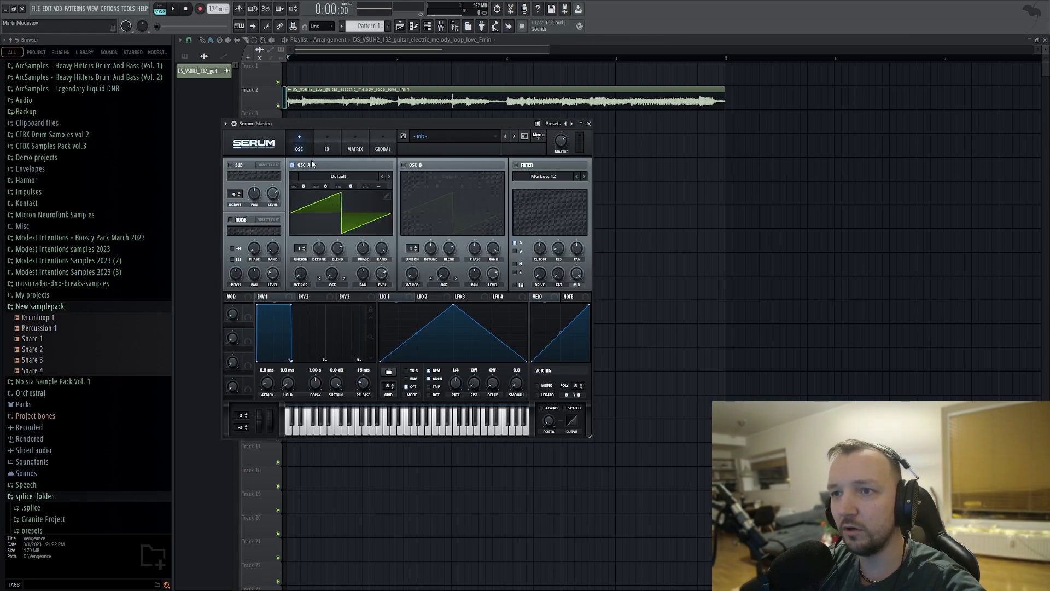
Set Serum's oscillator A to 16 unison voices at octave -2 and reduce its detune.
drag(301, 252, 334, 170)
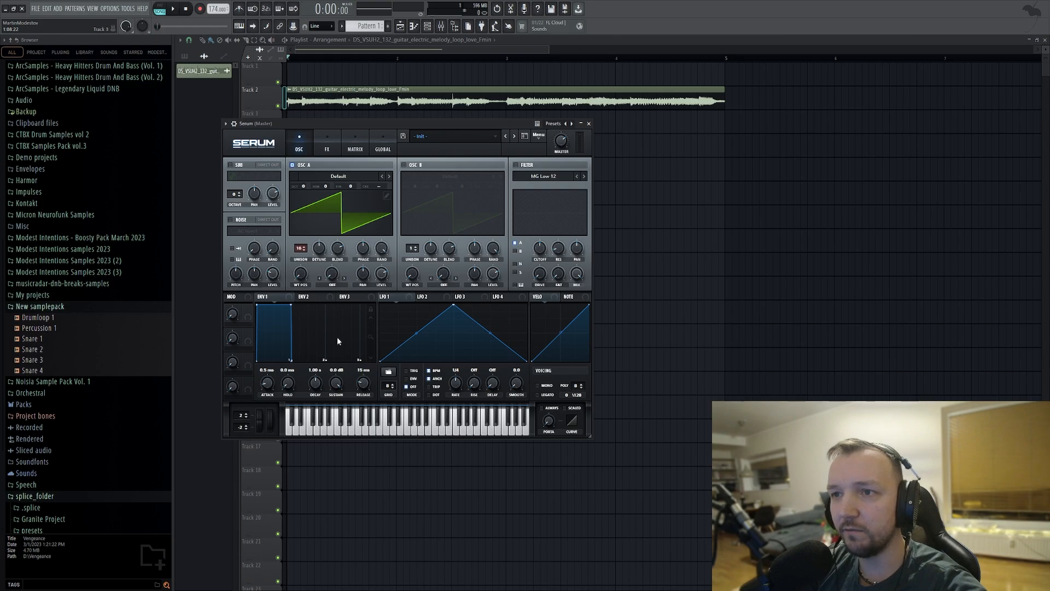
mouse_move(337, 252)
mouse_down()
mouse_move(333, 274)
mouse_move(319, 259)
mouse_up()
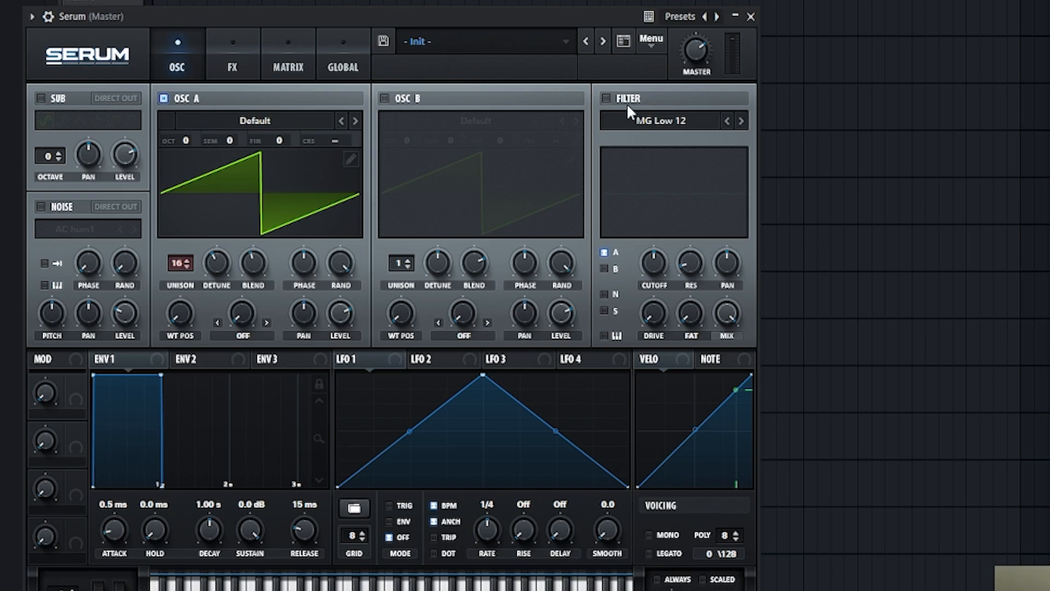
drag(189, 143, 182, 195)
Enable the MG Low 24 filter with cutoff at about 198 Hz, and set mono legato voicing with some portamento.
click(606, 98)
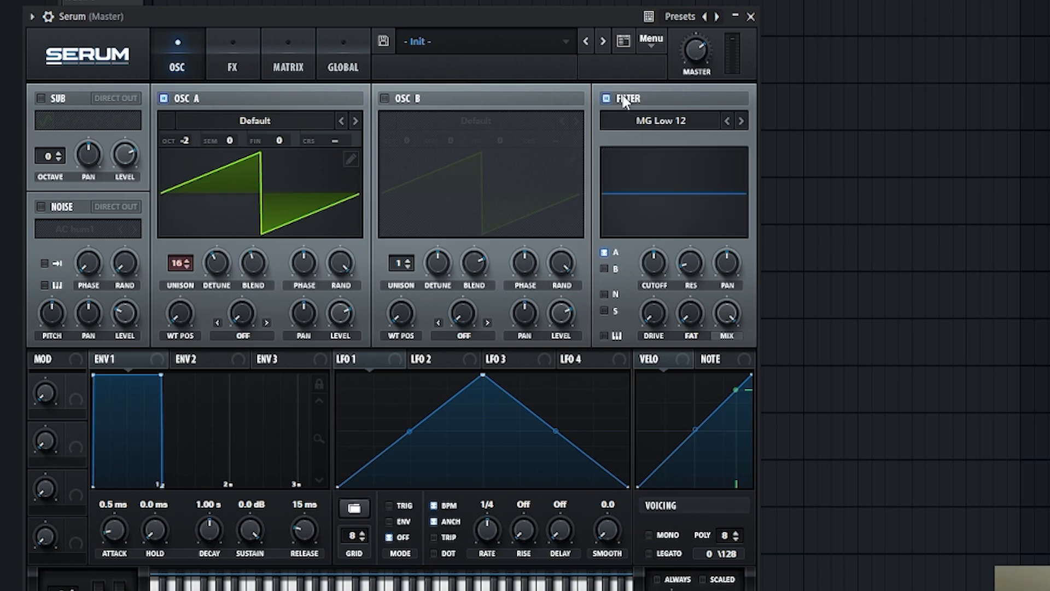
click(741, 121)
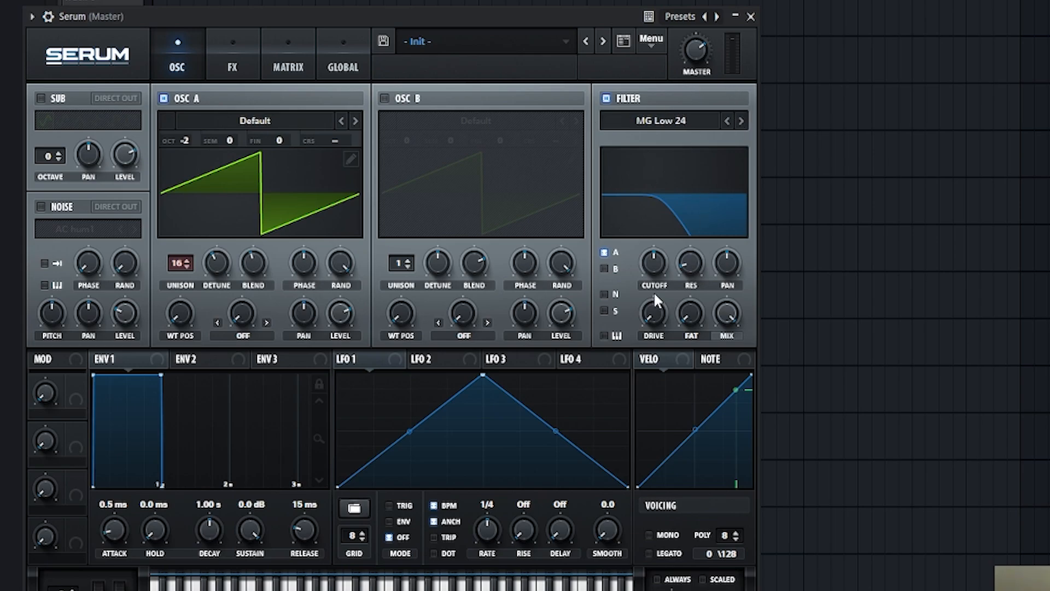
drag(652, 262, 641, 288)
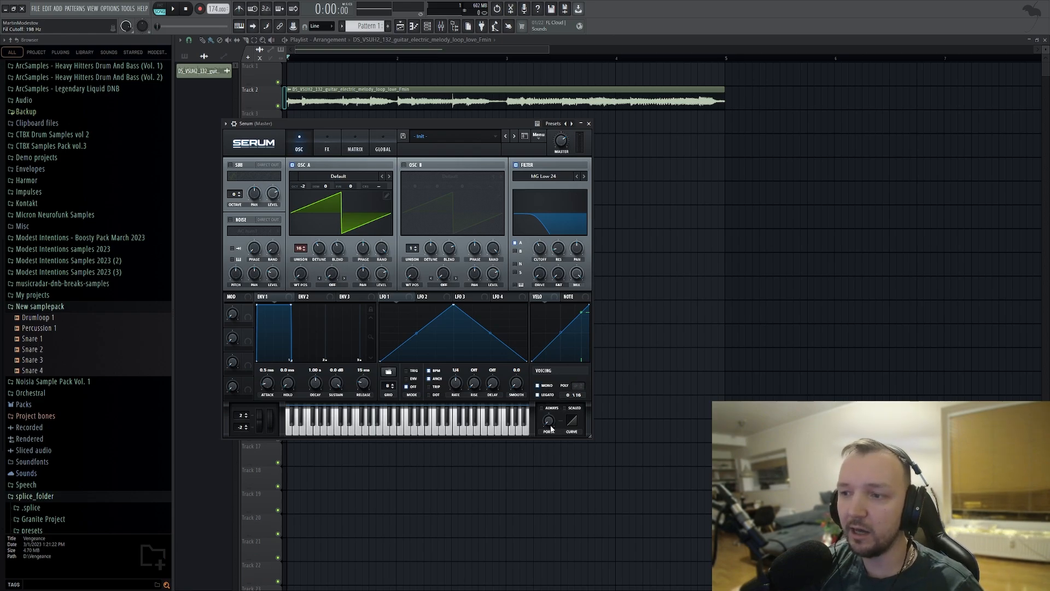
drag(560, 430, 542, 396)
click(540, 396)
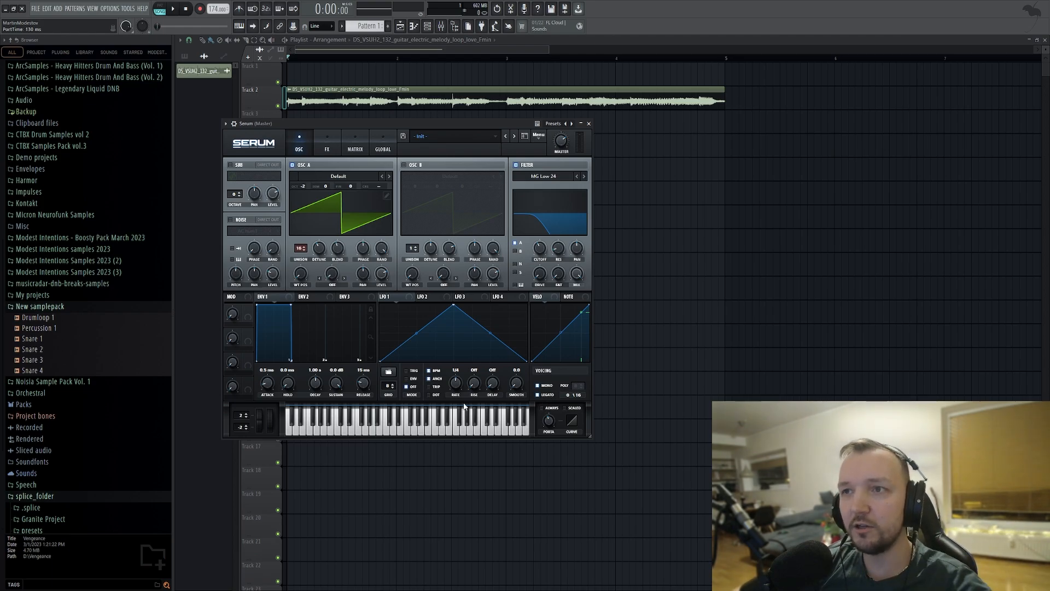
Switch to a new Pattern 2 and place its clip at bar 1 on Track 3, under the guitar loop.
click(427, 26)
drag(358, 25, 358, 22)
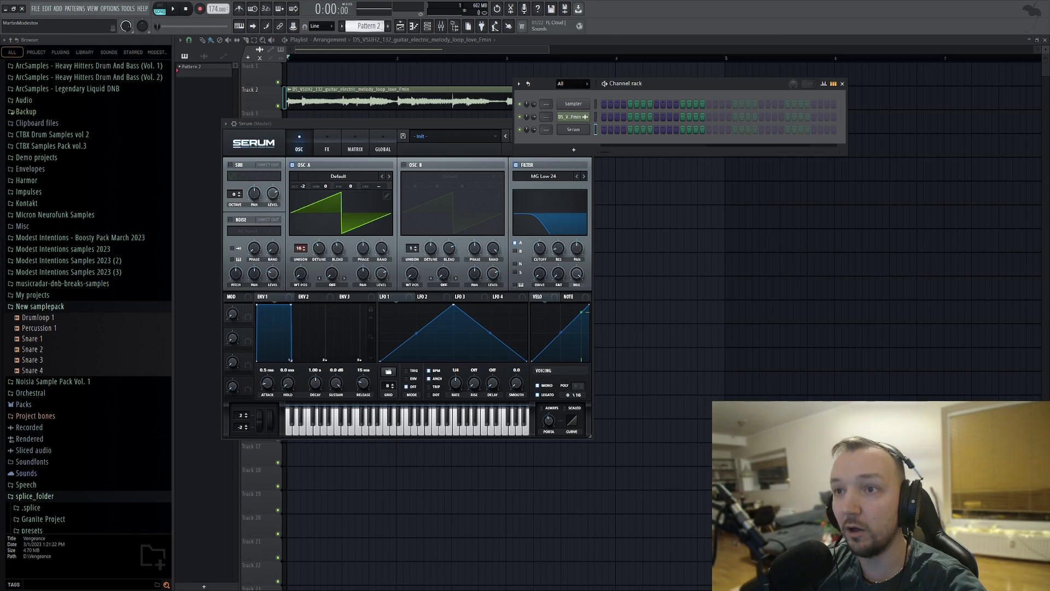
click(289, 115)
scroll(287, 119, up, 2)
scroll(286, 119, up, 2)
double_click(400, 109)
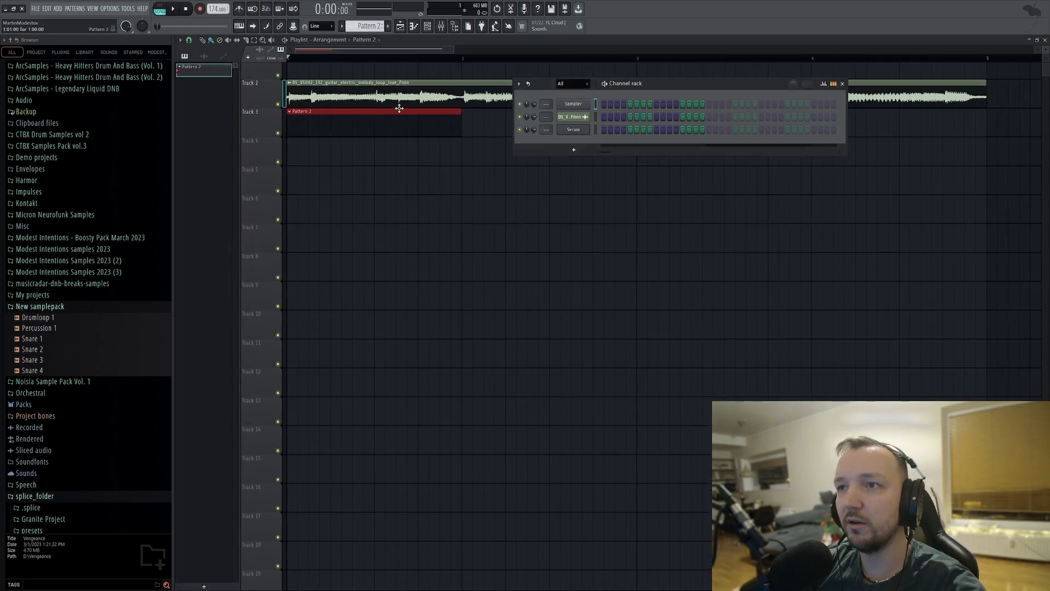
Open Serum's piano roll, audition keys against the playing guitar loop, and draw a one-bar C#4 note at bar 1.
click(595, 129)
key(F7)
key(space)
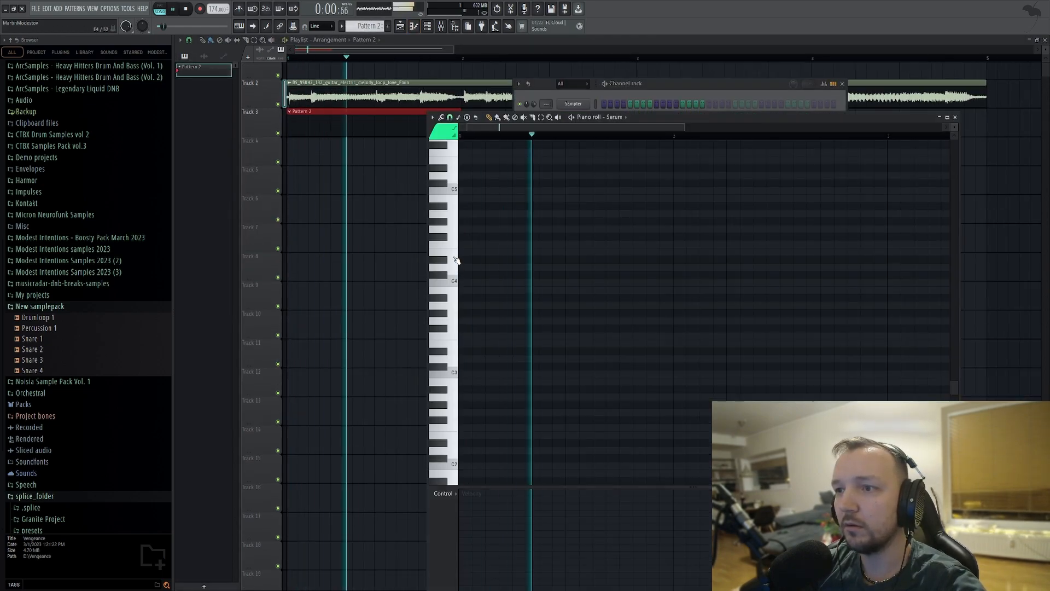
click(454, 268)
click(446, 186)
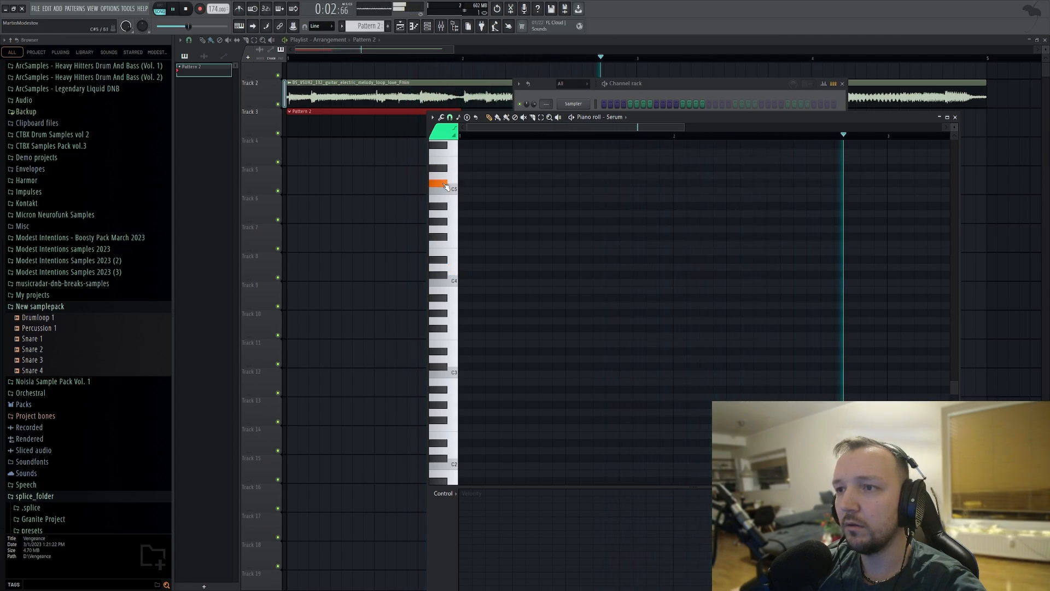
click(444, 277)
click(573, 275)
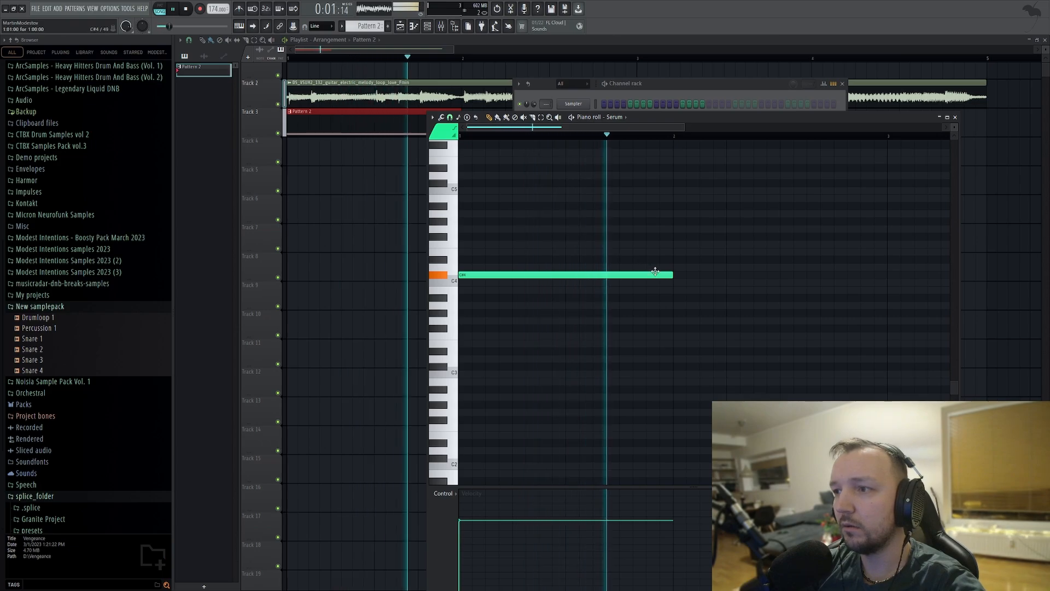
key(space)
Add a one-bar A#4 note at bar 2 and a two-bar F4 note starting at bar 3.
drag(680, 222, 679, 205)
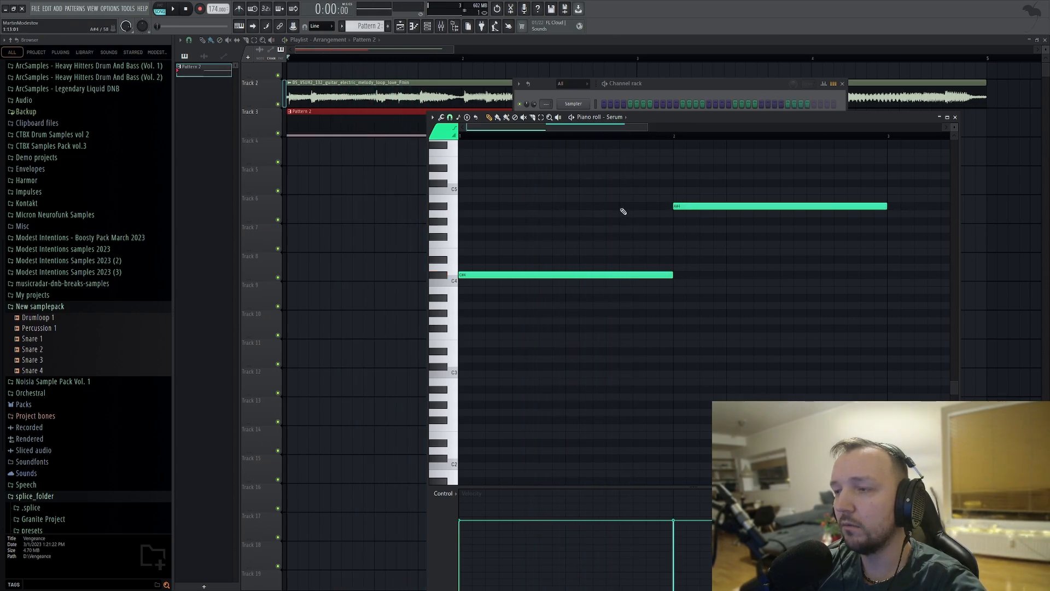
scroll(623, 211, down, 3)
click(662, 252)
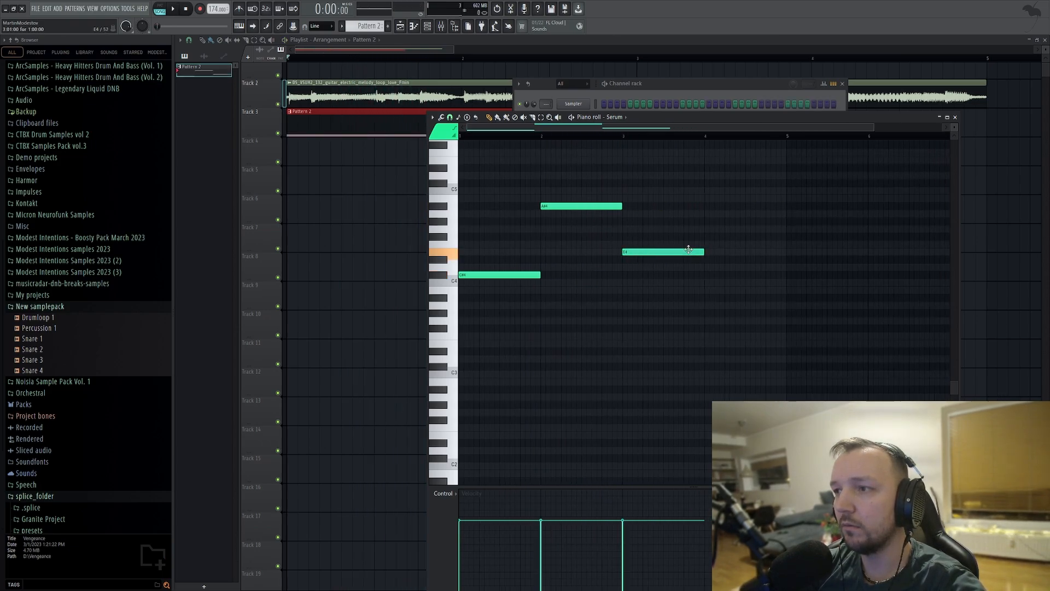
drag(689, 250, 787, 244)
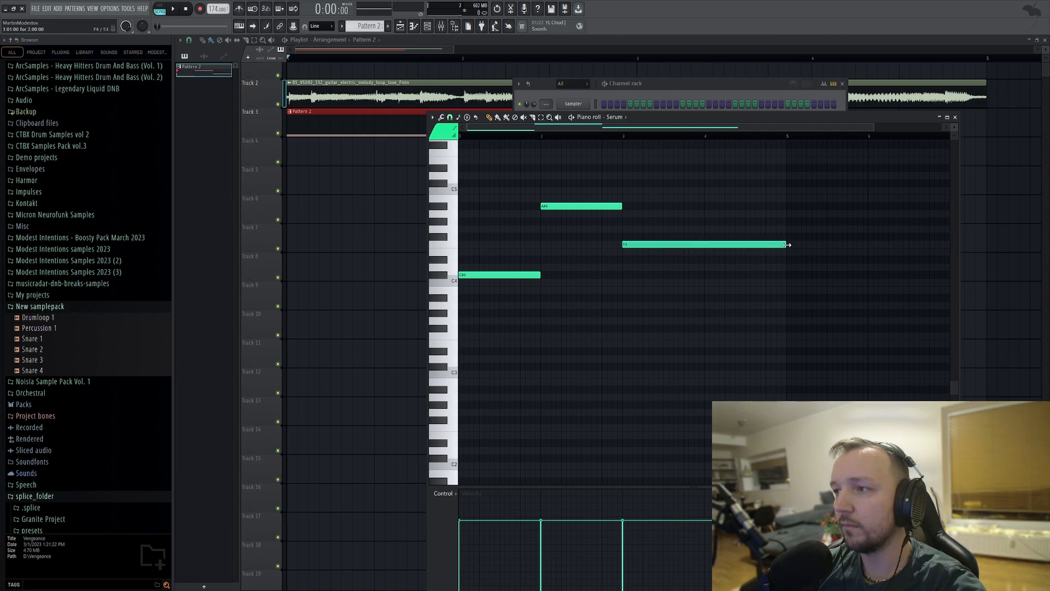
Duplicate the four-bar phrase at bar 5 and change its ending to a one-bar F4 followed by a one-bar D#4.
drag(808, 180, 738, 279)
scroll(500, 292, down, 1)
scroll(739, 280, down, 2)
right_click(744, 287)
drag(790, 247, 745, 245)
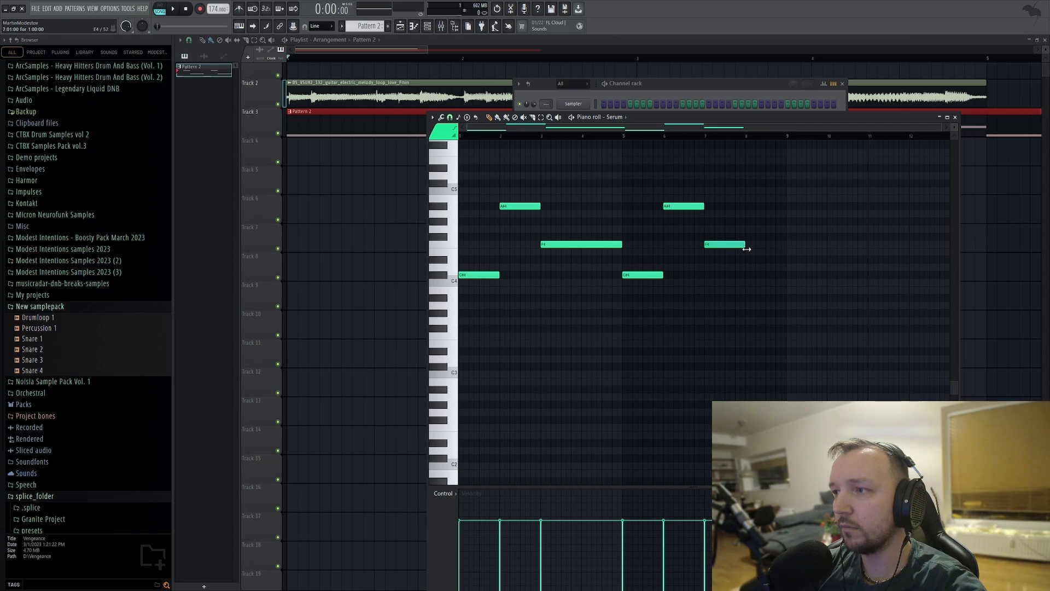
click(755, 259)
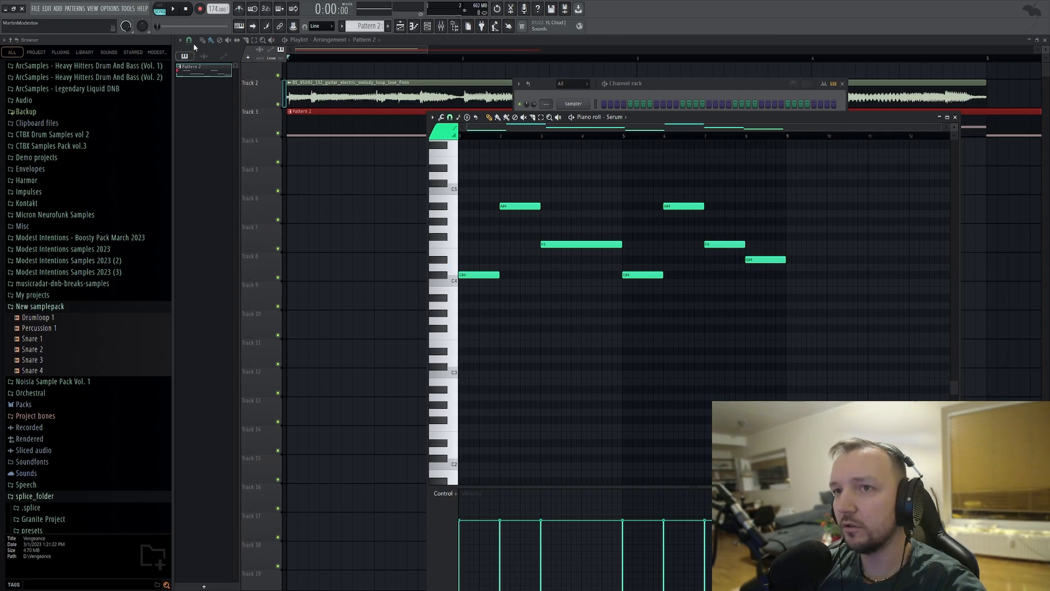
Lengthen every bass note except the last so that each slightly overlaps the following note.
drag(721, 164, 499, 326)
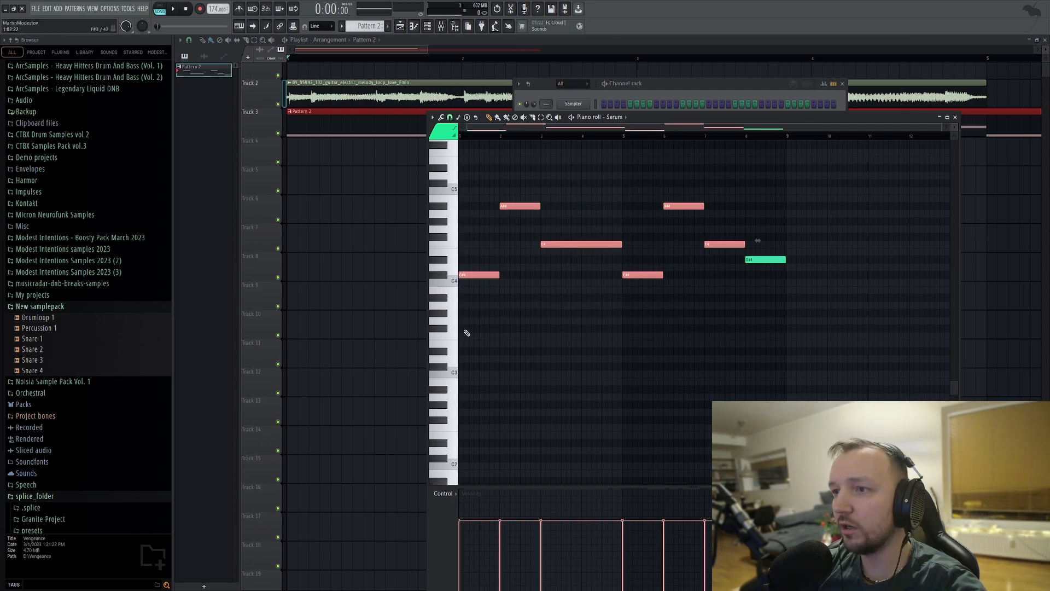
scroll(546, 280, up, 5)
scroll(526, 276, up, 3)
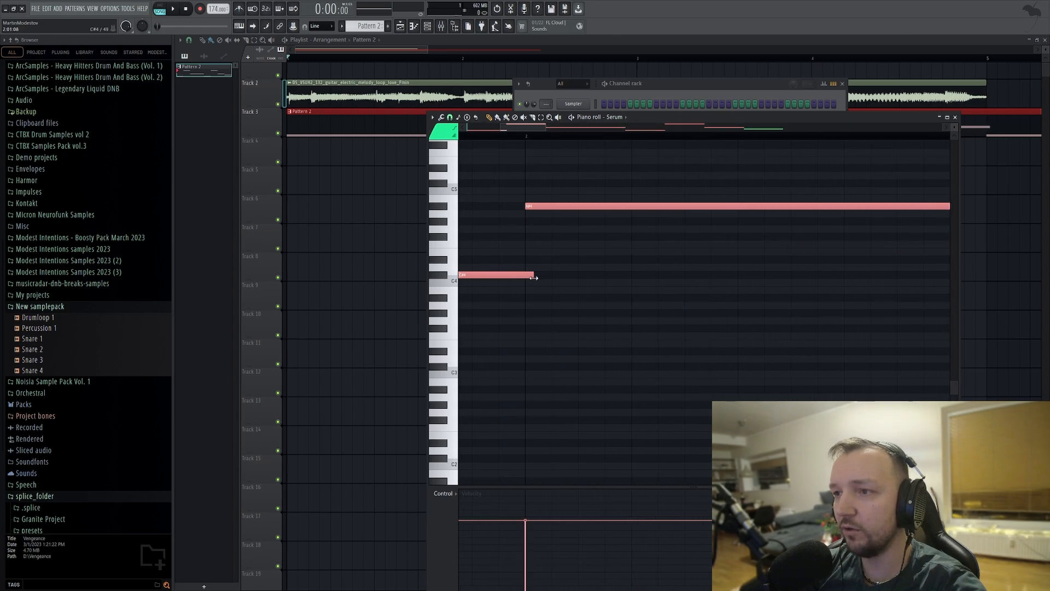
Play Pattern 2 on its own and raise Serum's filter cutoff to brighten the bass.
click(666, 89)
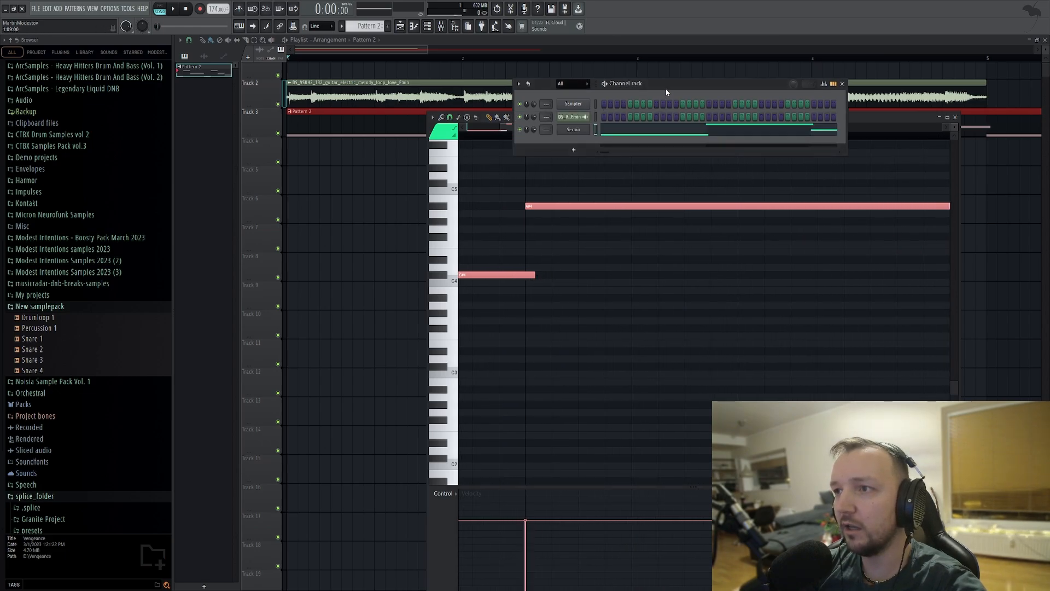
click(160, 9)
key(space)
click(572, 130)
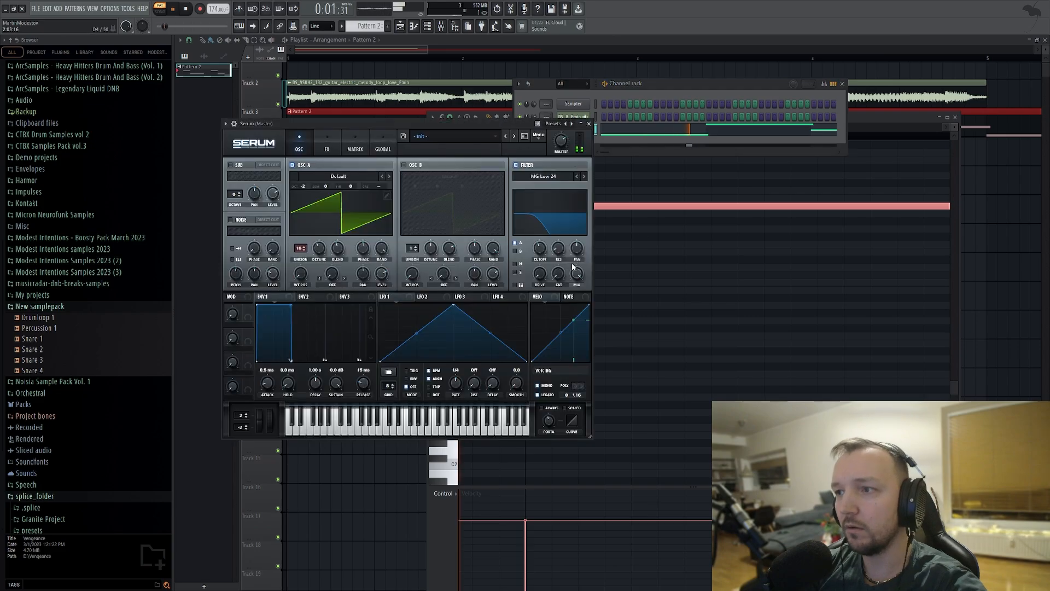
drag(540, 248, 542, 232)
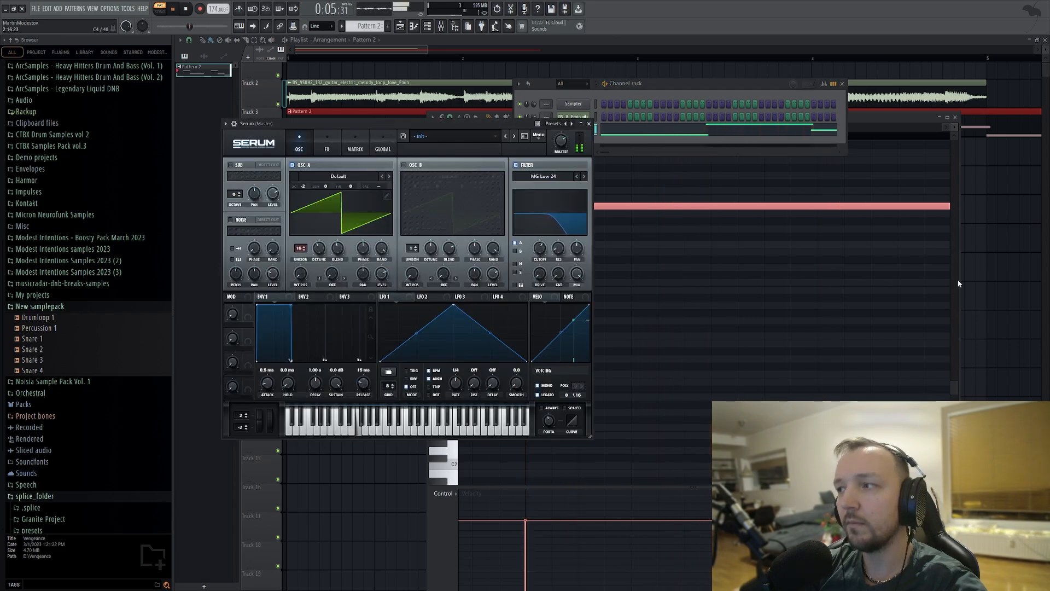
Stop the pattern, return to song mode, and copy the guitar loop clip to bar 5 on Track 2.
click(994, 281)
scroll(338, 134, down, 6)
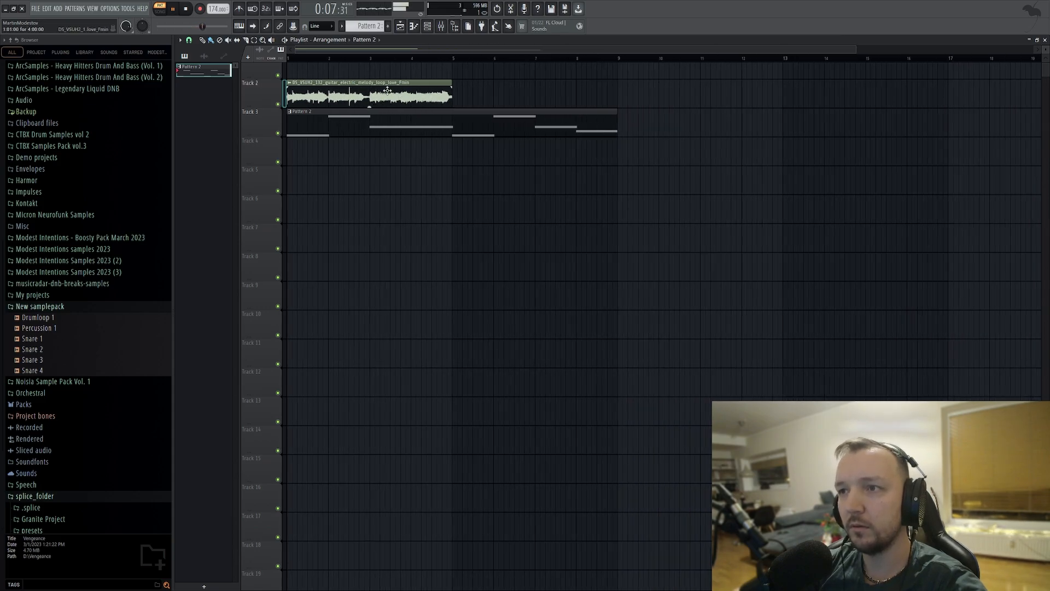
key(space)
key(l)
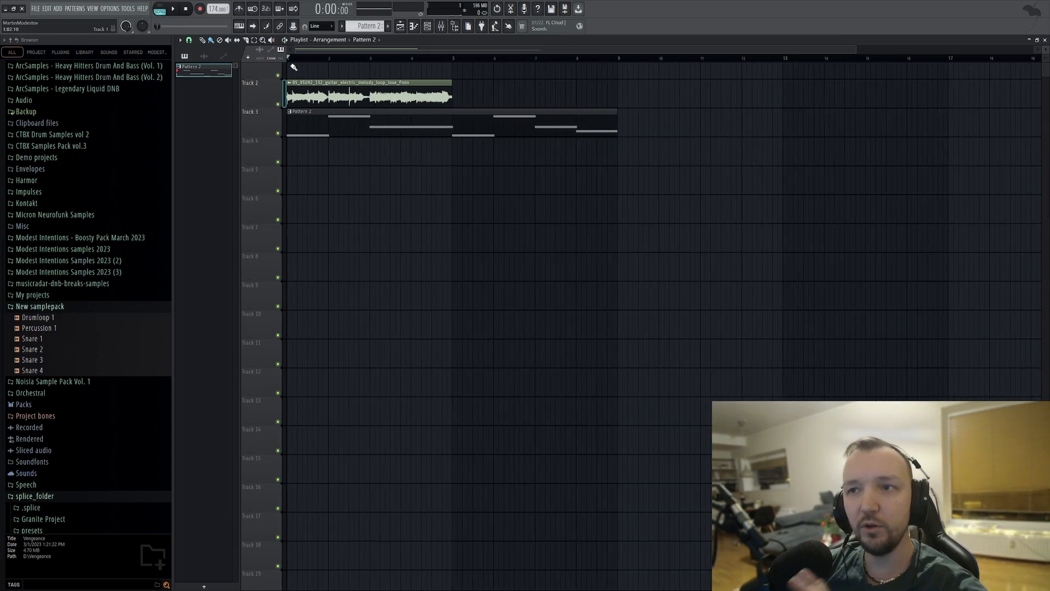
drag(323, 95, 488, 97)
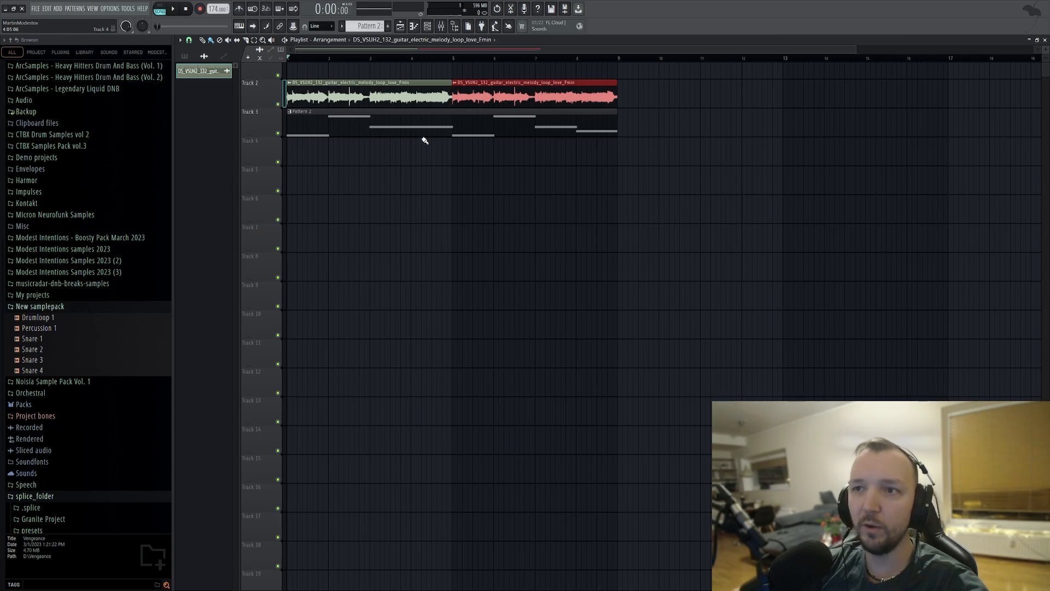
Play the arrangement and set the guitar loop channel's volume to 75% against the bass.
key(space)
key(F6)
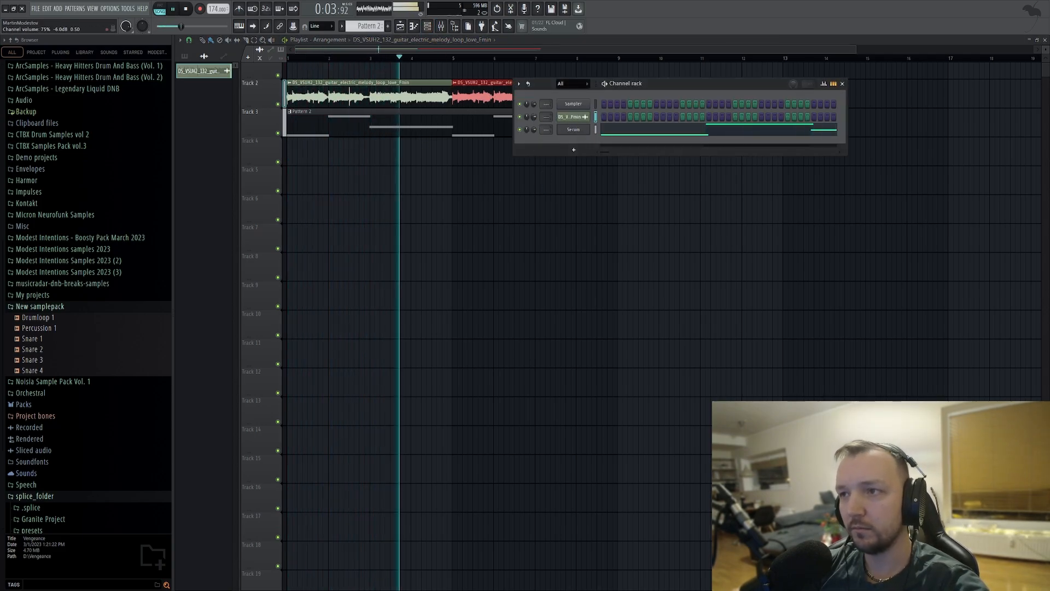
drag(533, 116, 533, 115)
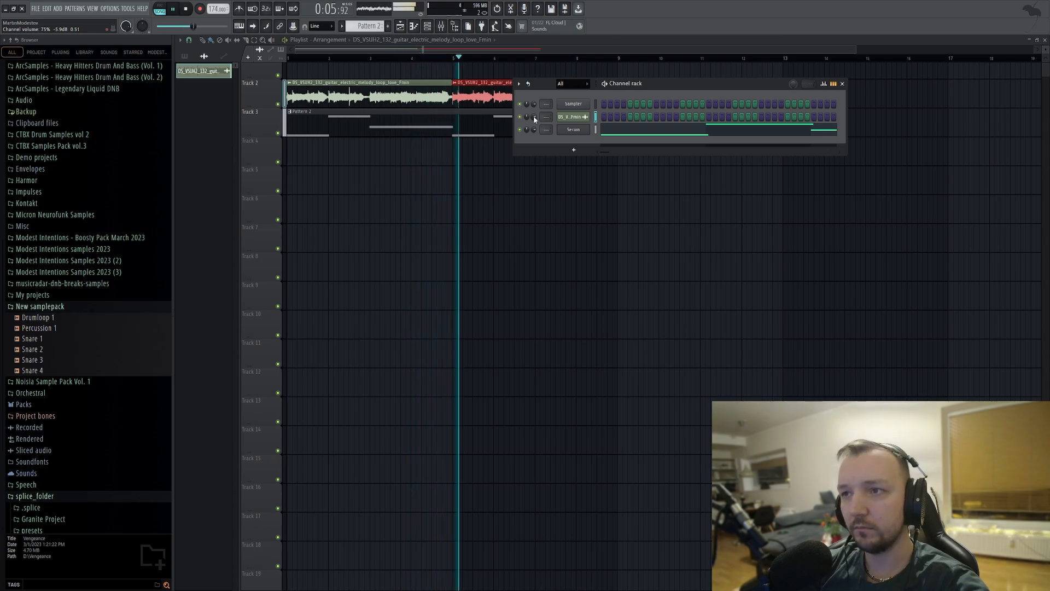
key(space)
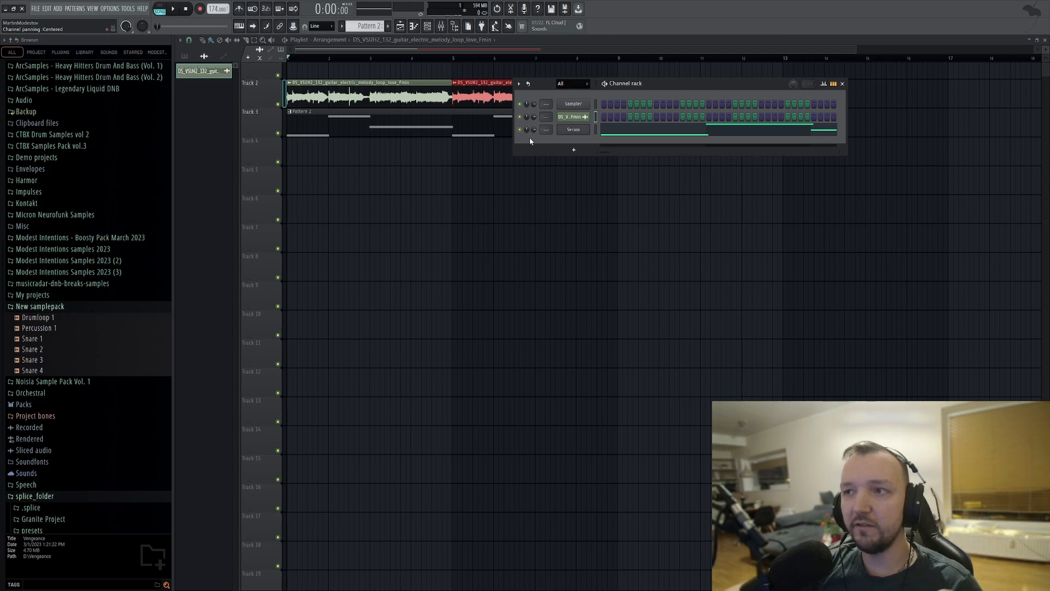
Open the guitar loop's channel settings and the mixer, and route the guitar to mixer track 1.
click(577, 117)
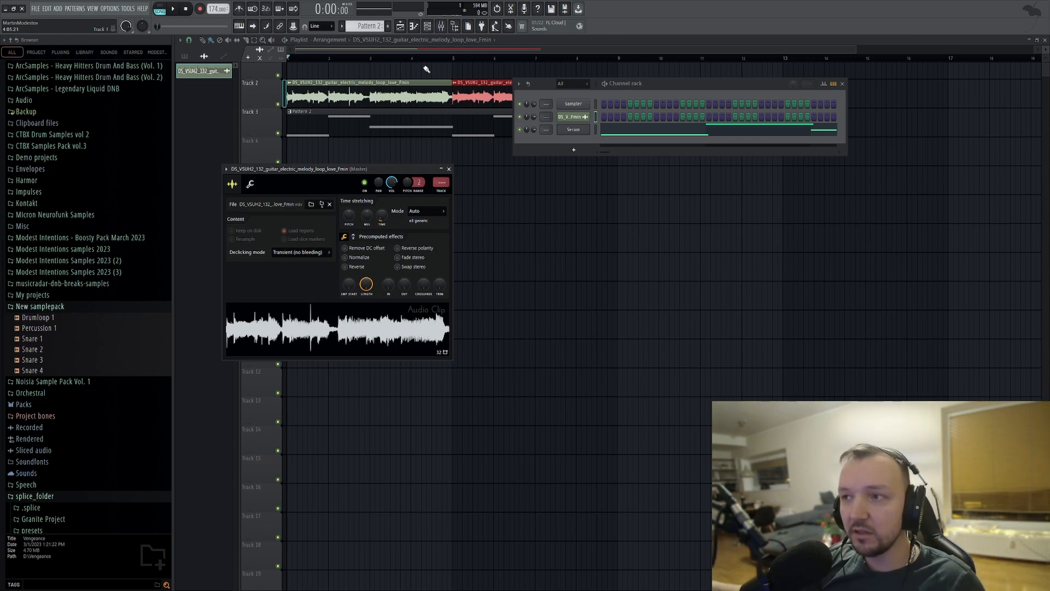
click(441, 26)
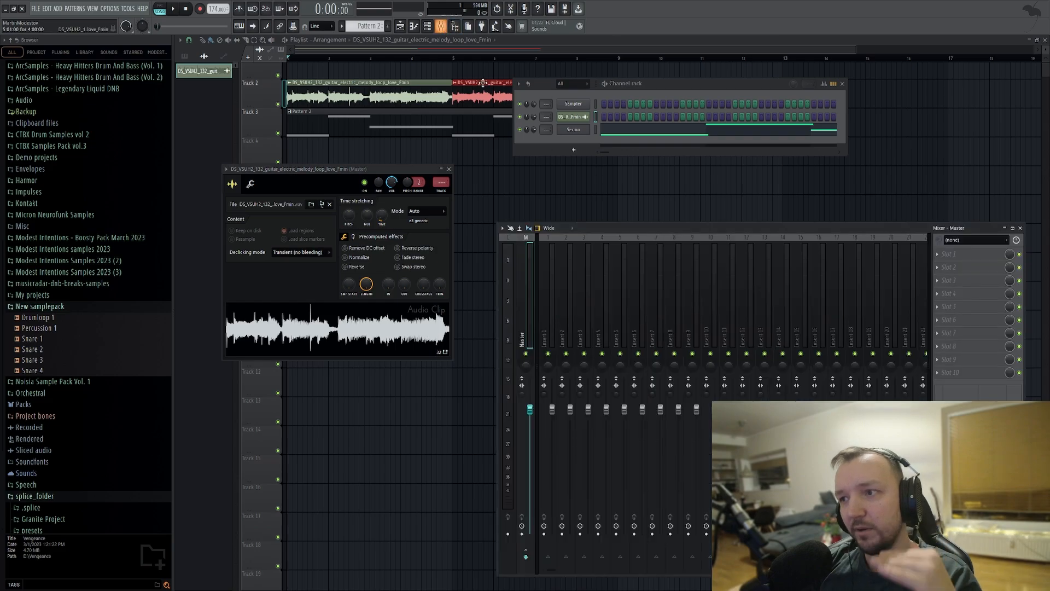
click(445, 190)
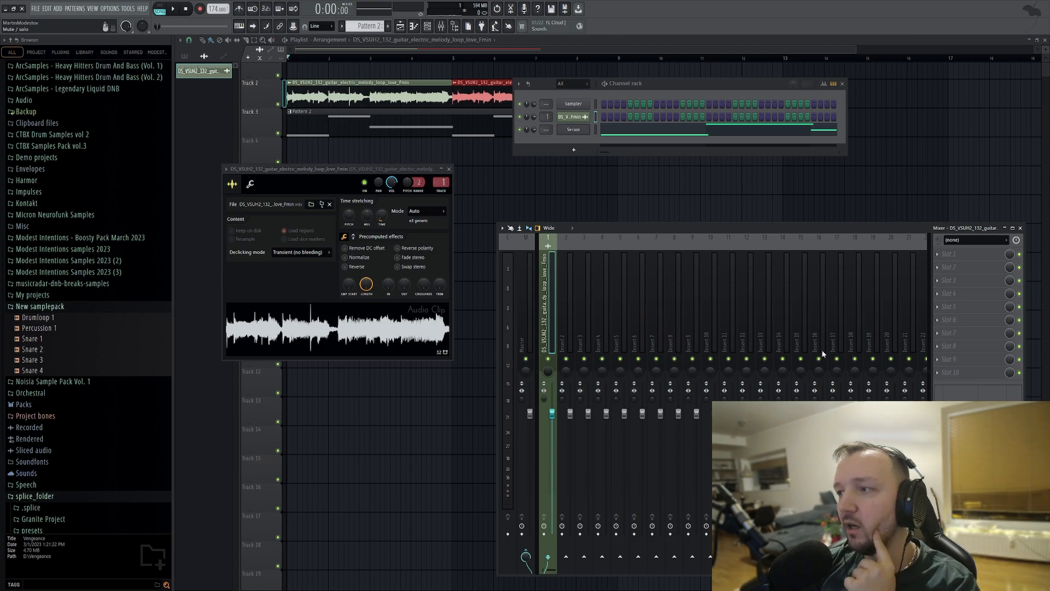
Load Fruity Limiter in slot 4 of the guitar's mixer track and adjust its gain while auditioning the arrangement.
click(753, 369)
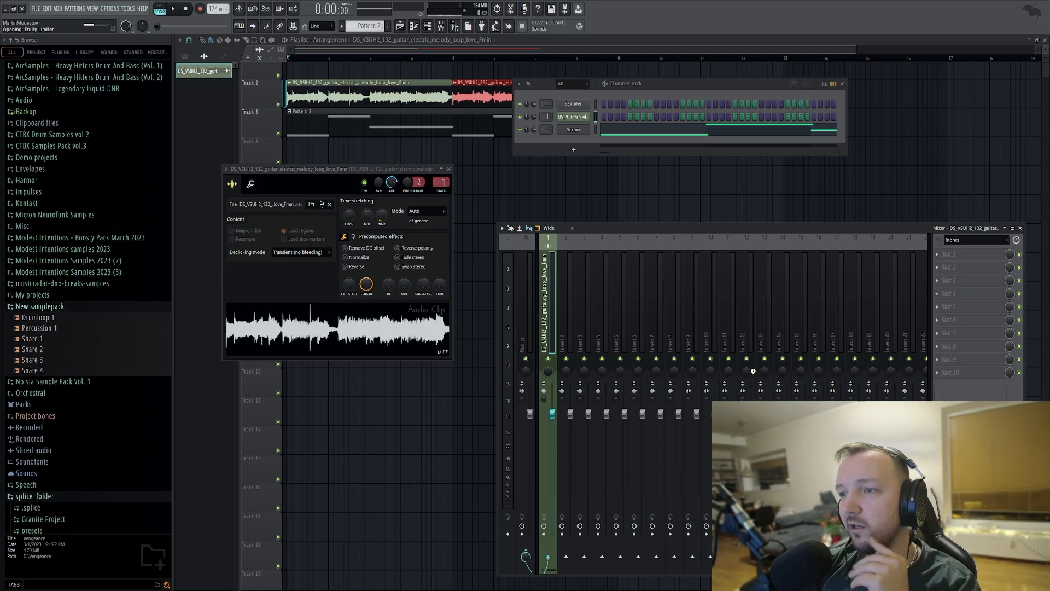
mouse_move(267, 253)
mouse_down()
mouse_move(267, 270)
mouse_move(274, 251)
mouse_up()
key(space)
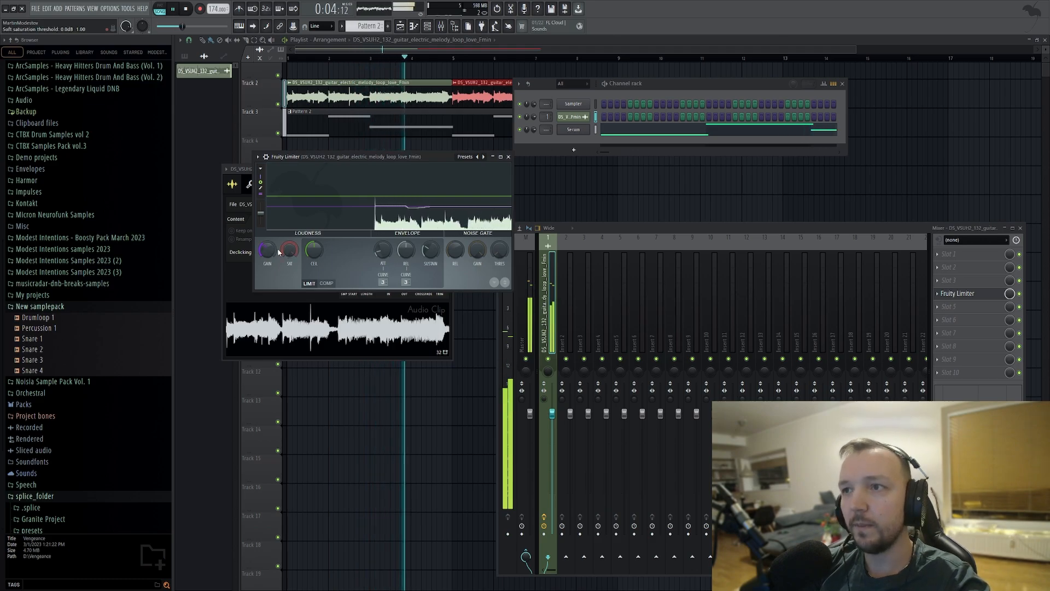
key(space)
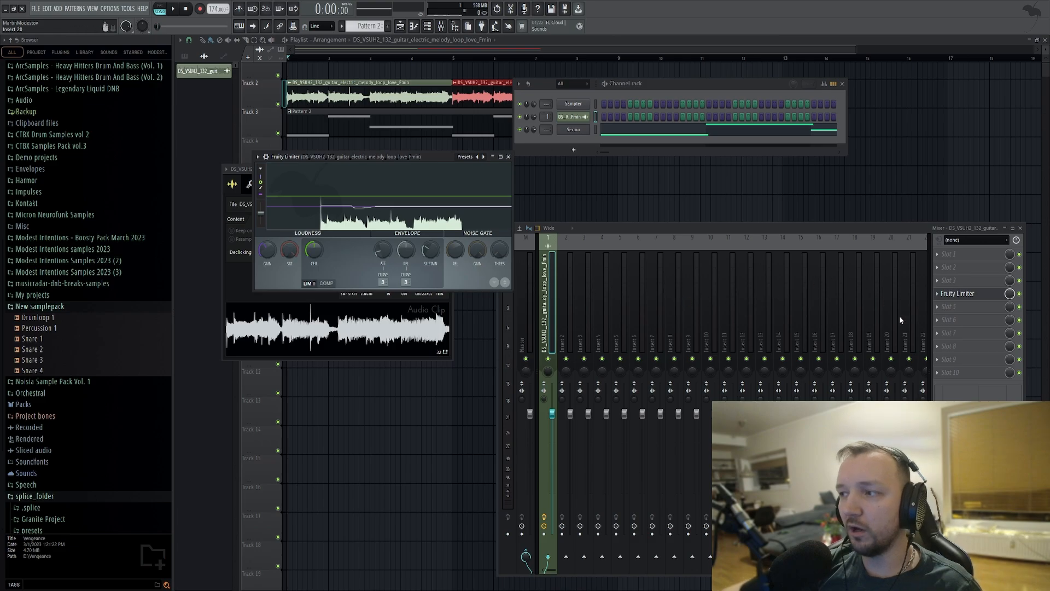
Load ValhallaShimmer in slot 6 of the guitar's mixer track and set its mix to 0.33, auditioning the arrangement.
click(956, 320)
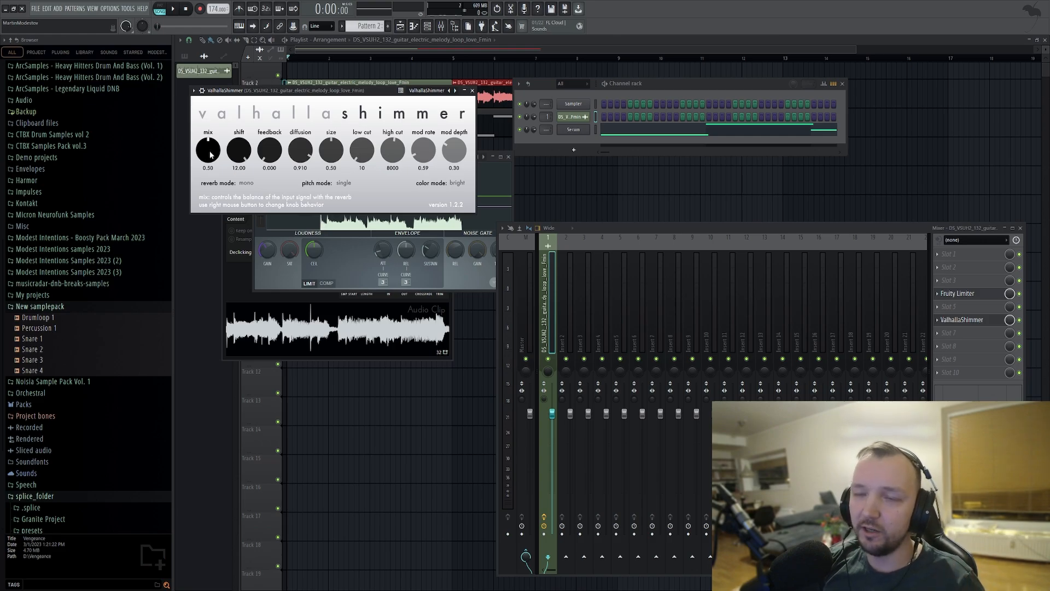
drag(212, 153, 205, 169)
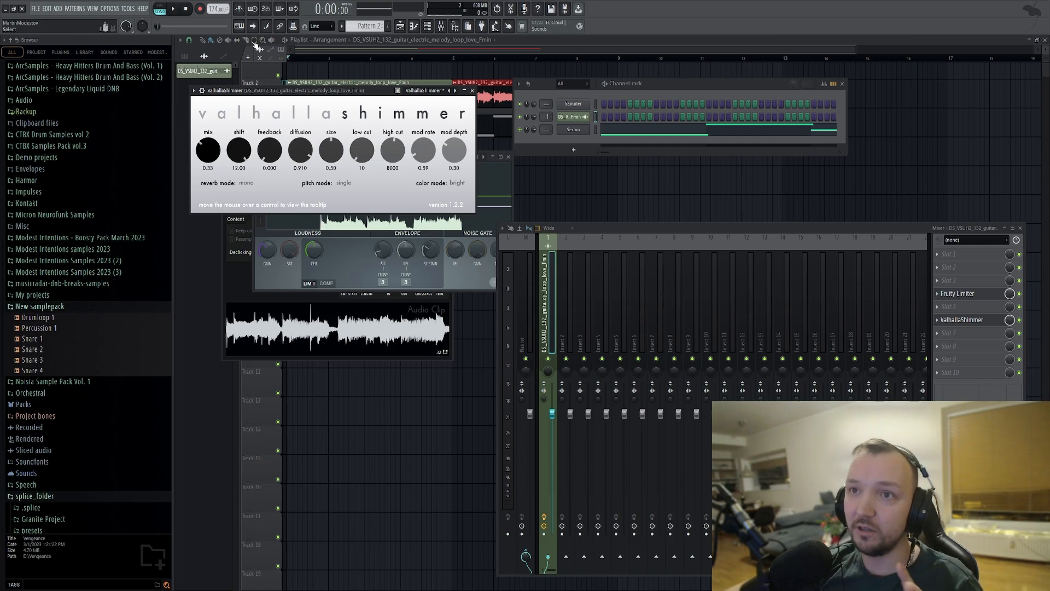
click(180, 10)
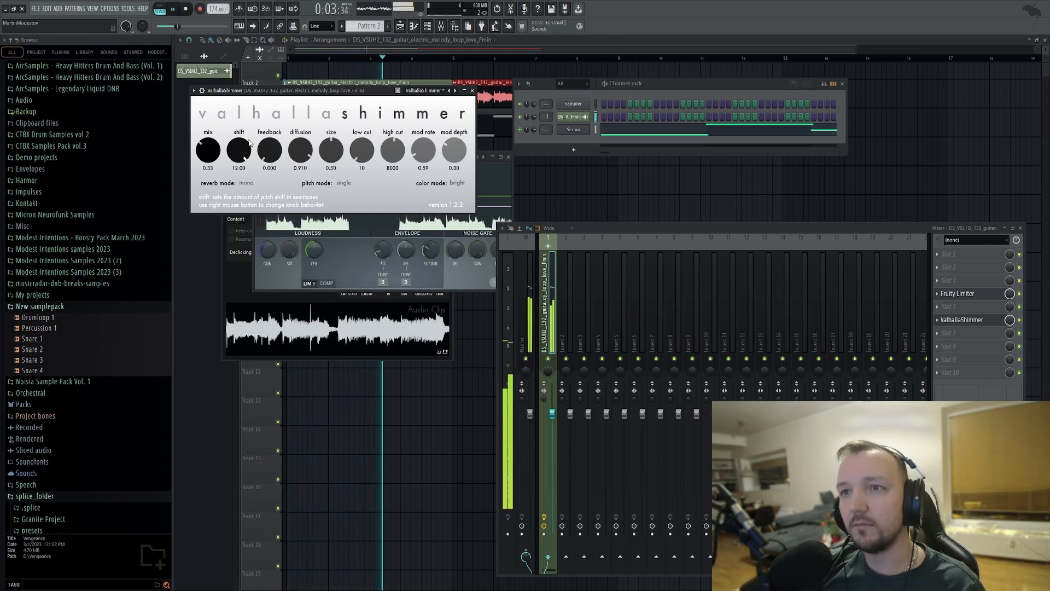
drag(211, 153, 212, 157)
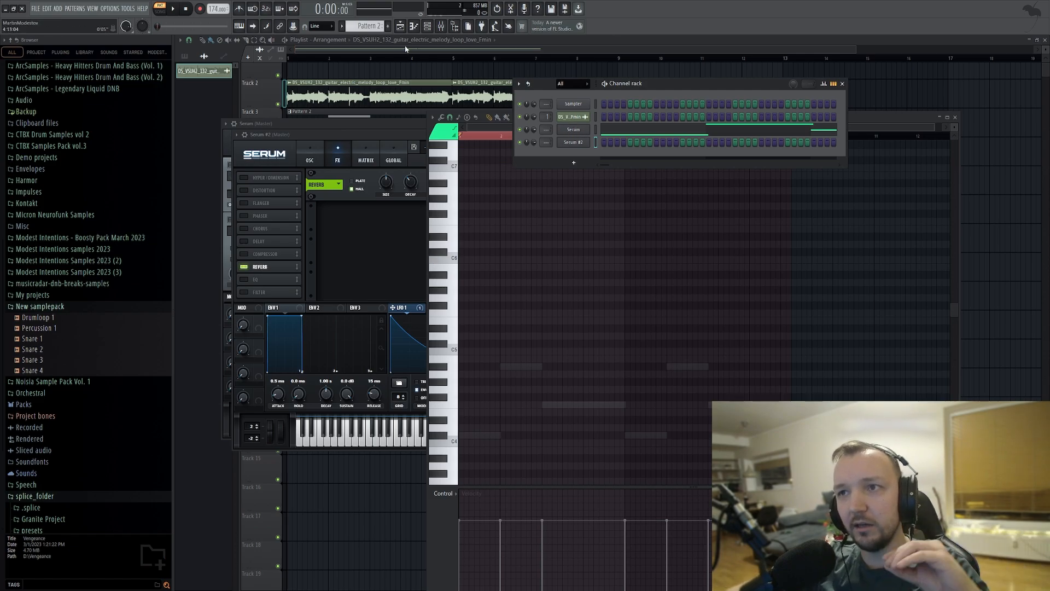
Set Serum #2's oscillator A unison to 7 voices, adjust its blend, and adjust the reverb's mix and low cut.
click(573, 143)
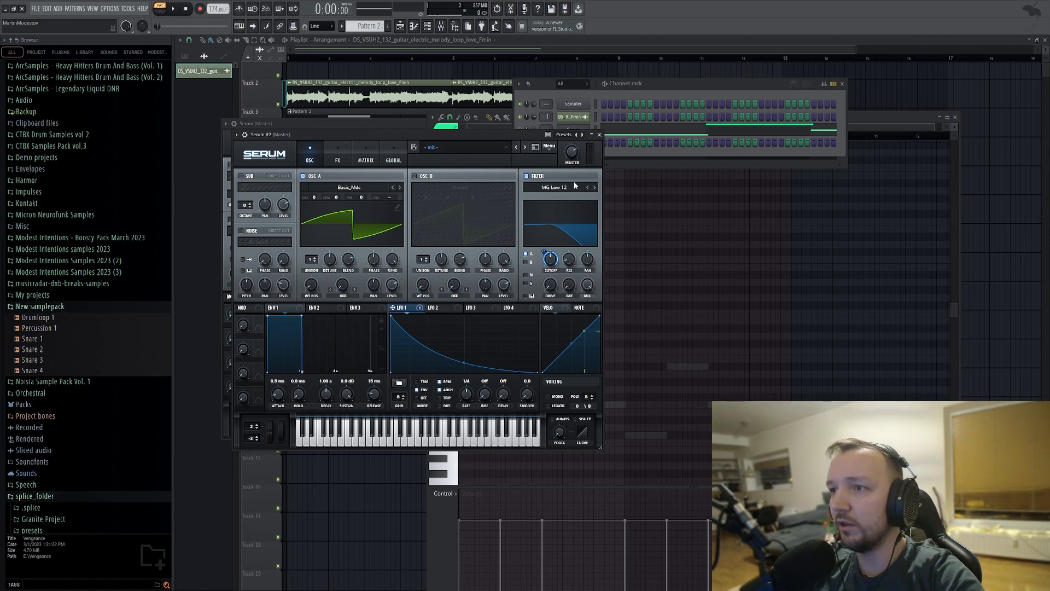
drag(311, 257, 343, 283)
click(334, 157)
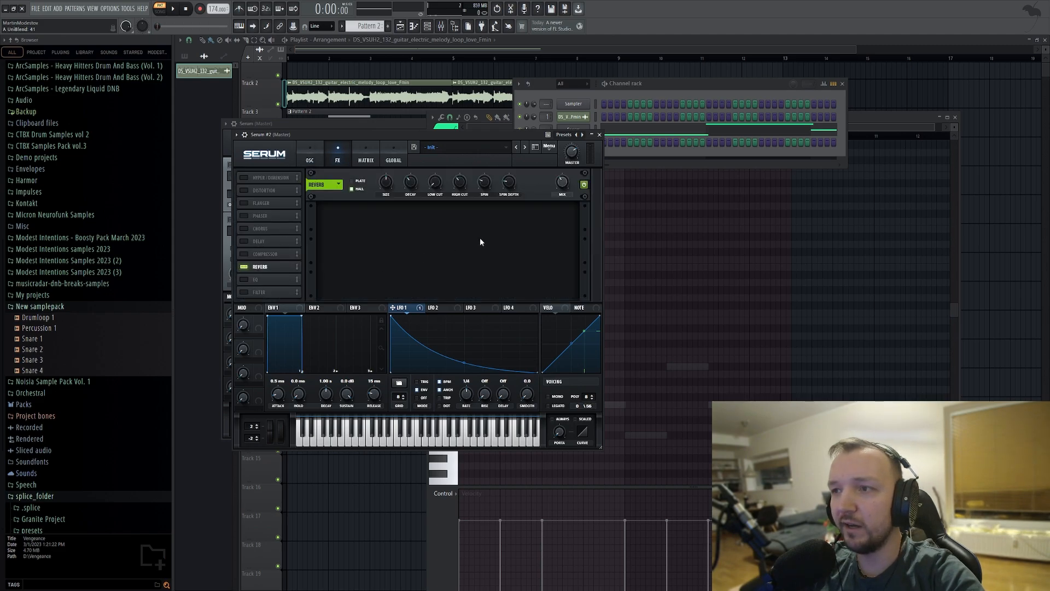
drag(562, 181, 562, 176)
drag(406, 189, 432, 193)
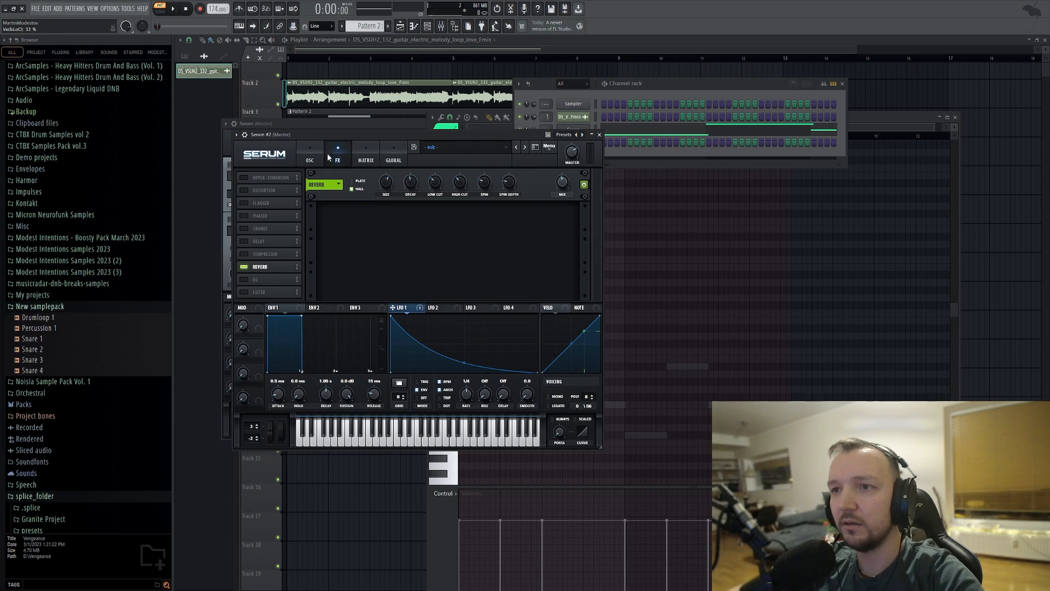
Enable Serum #2's delay, place it after the reverb, set it to ping-pong, and adjust its filter and mix.
click(243, 241)
drag(258, 241, 274, 281)
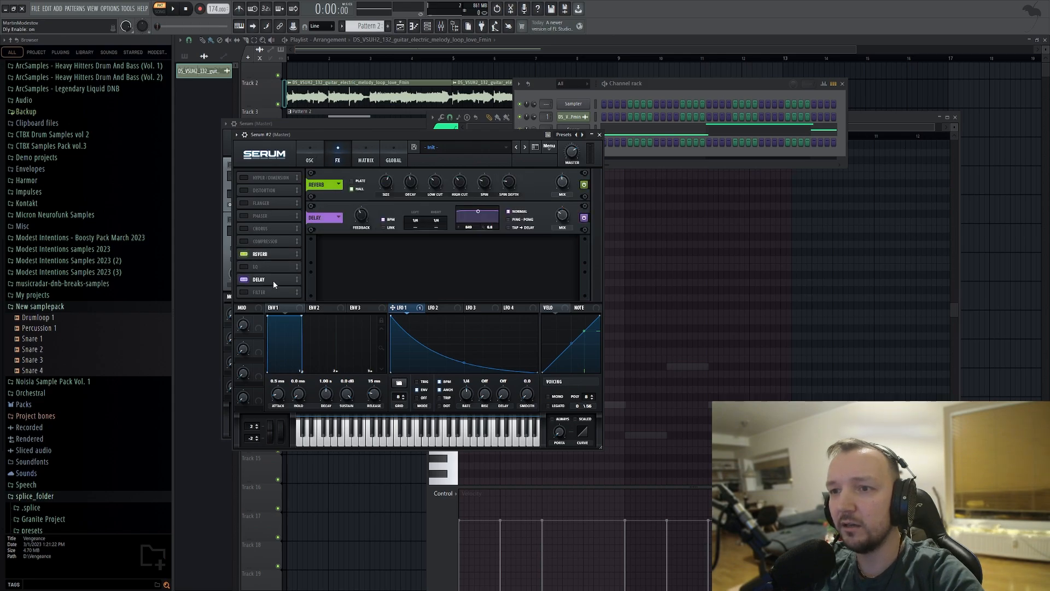
click(508, 219)
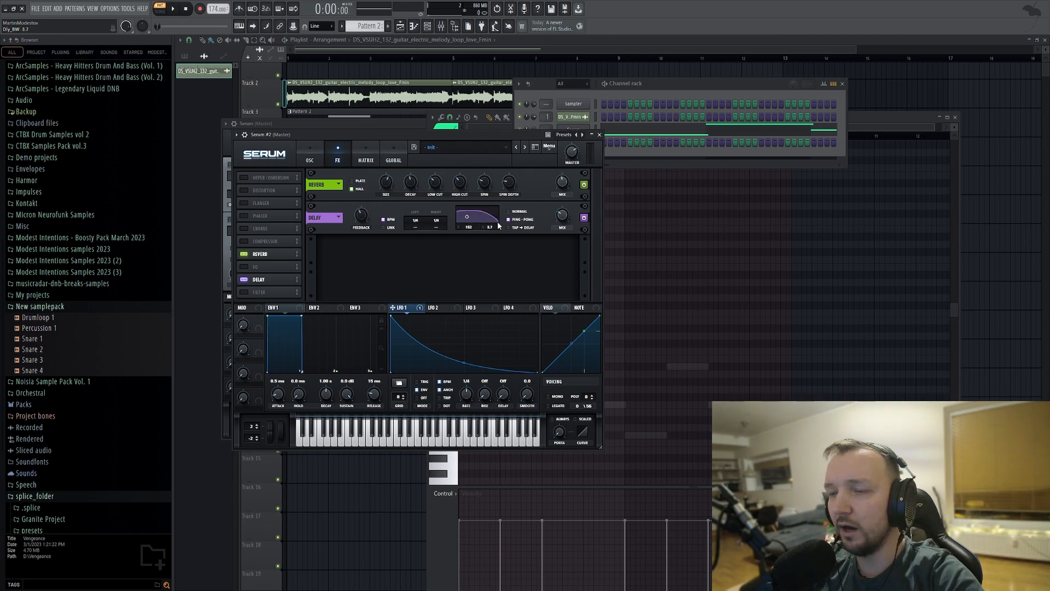
drag(565, 221, 564, 207)
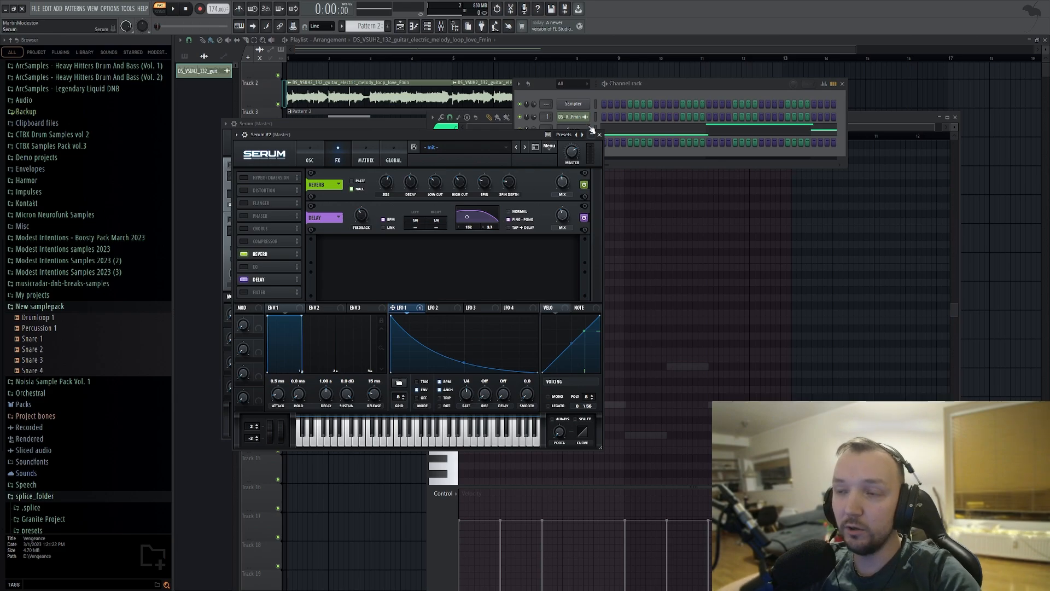
Write an eight-bar arpeggio of short notes in Serum #2's piano roll over the bass notes and play it.
click(646, 91)
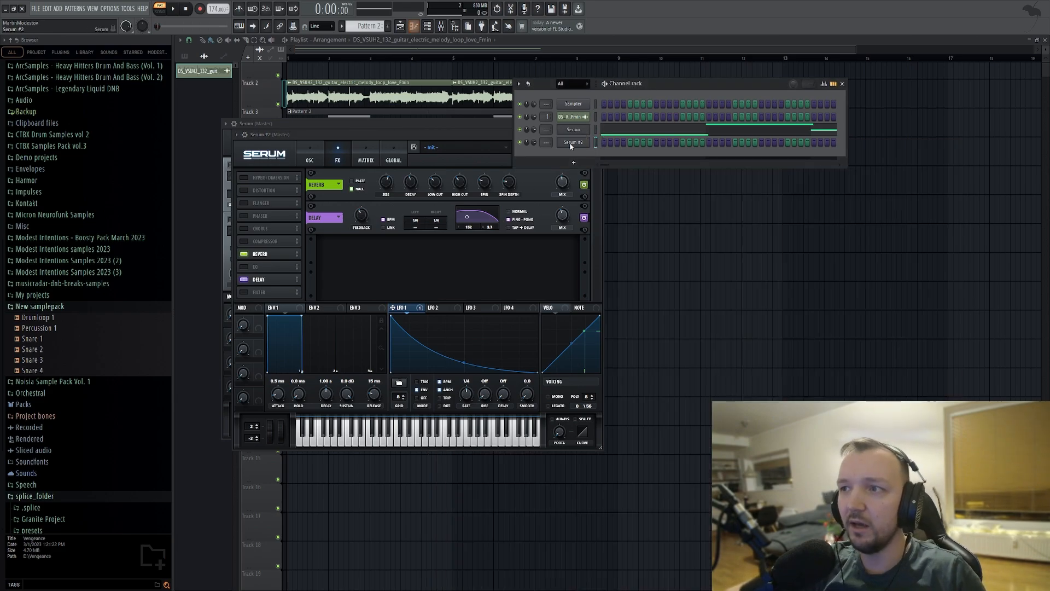
click(604, 143)
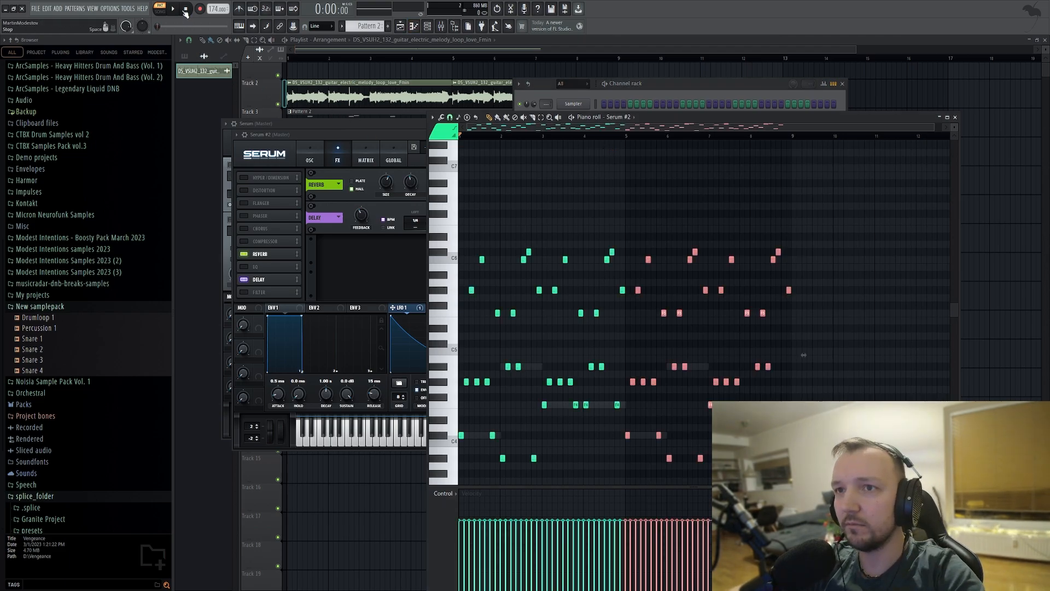
click(173, 9)
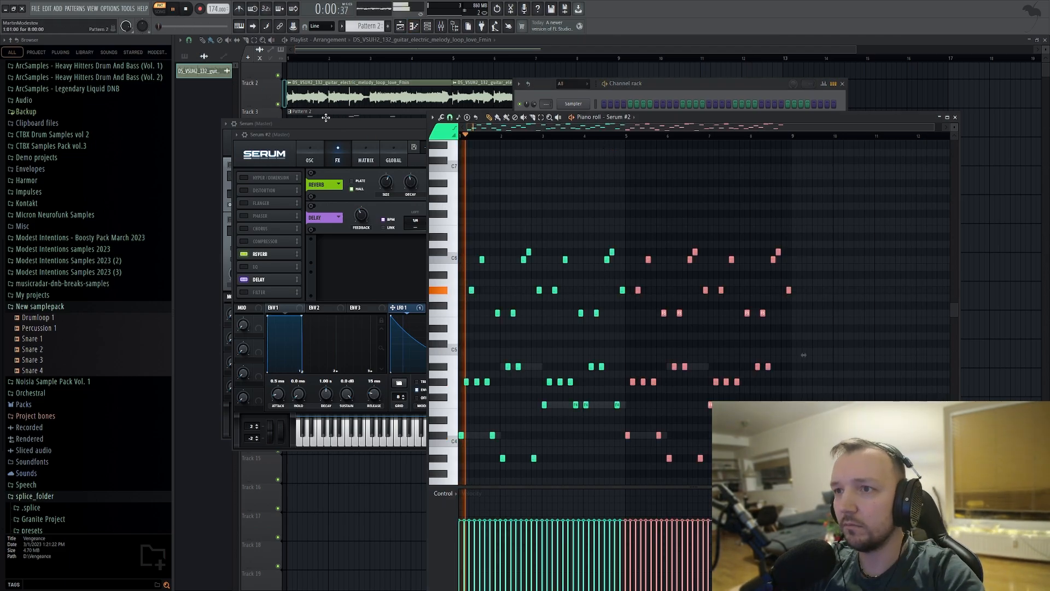
Lower Serum #2's filter cutoff while the arpeggio plays, and stop playback.
click(652, 99)
click(568, 144)
click(569, 143)
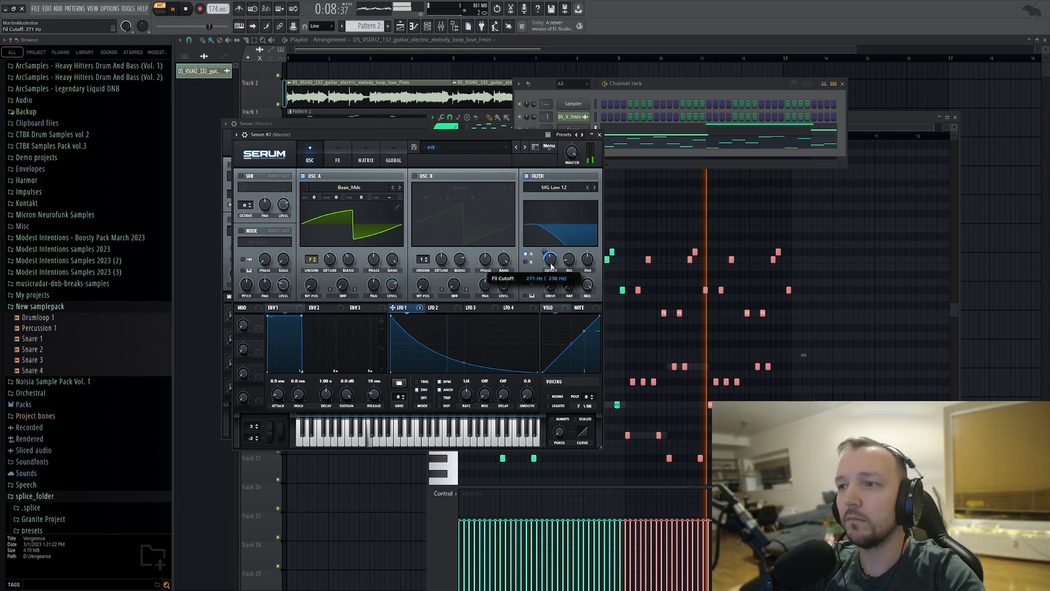
drag(550, 263, 549, 267)
click(848, 329)
key(space)
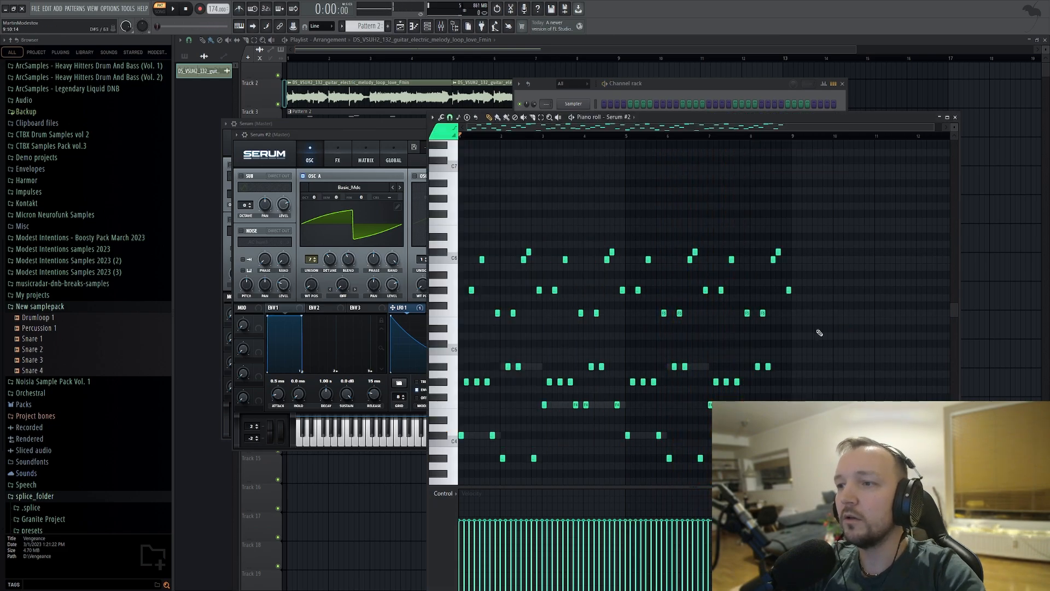
Move all the arpeggio notes from Pattern 2 into Serum #2's piano roll in Pattern 3.
key(ctrl+a)
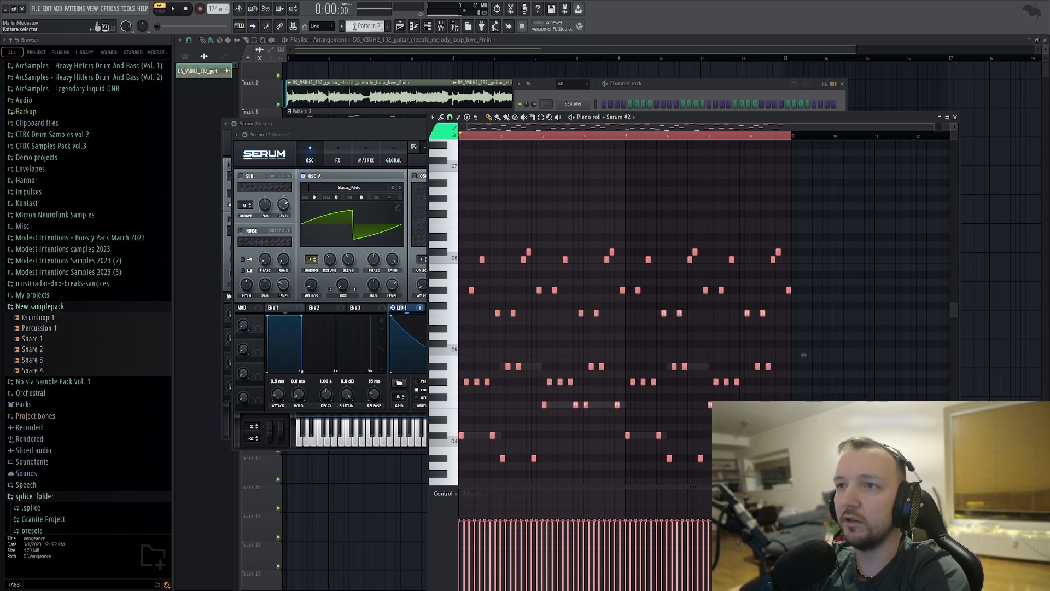
key(ctrl+x)
scroll(353, 26, down, 1)
click(641, 102)
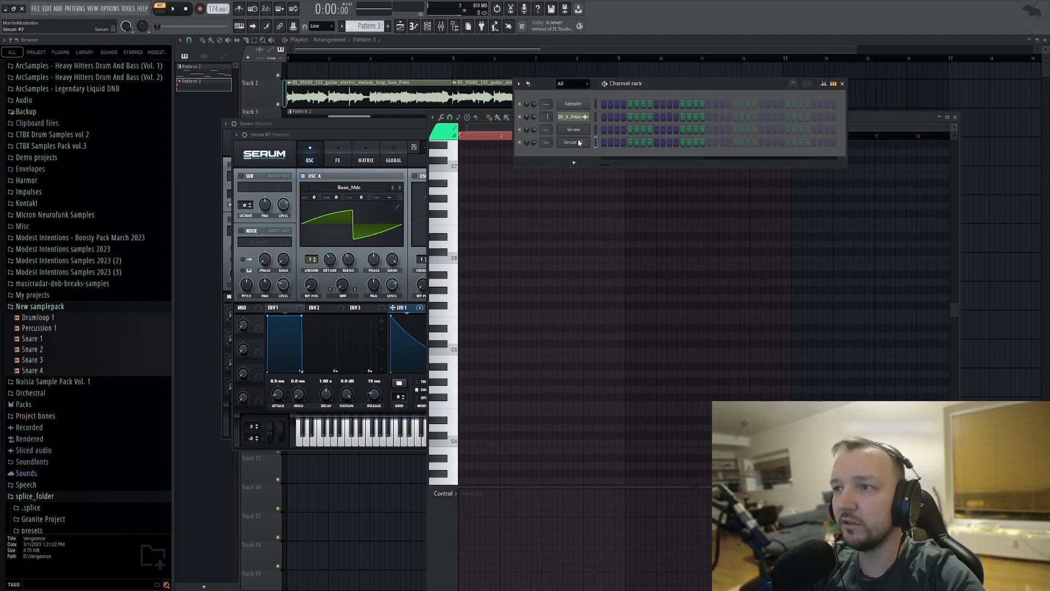
key(F7)
key(F7)
key(ctrl+v)
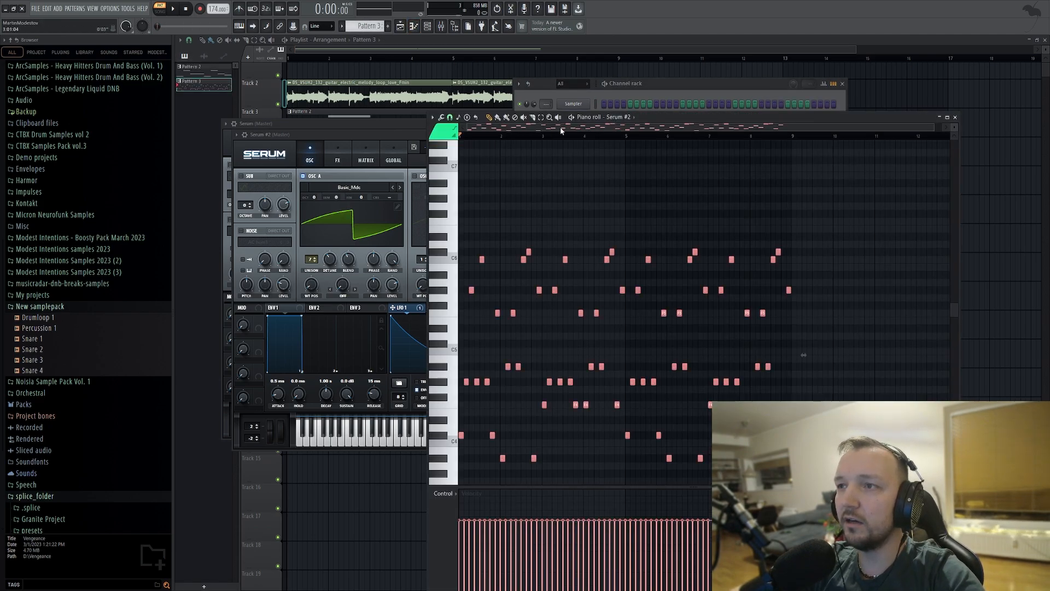
Create an automation clip for Serum #2's filter cutoff on Track 1 and close the piano roll and plugin windows.
click(576, 91)
click(573, 143)
click(574, 143)
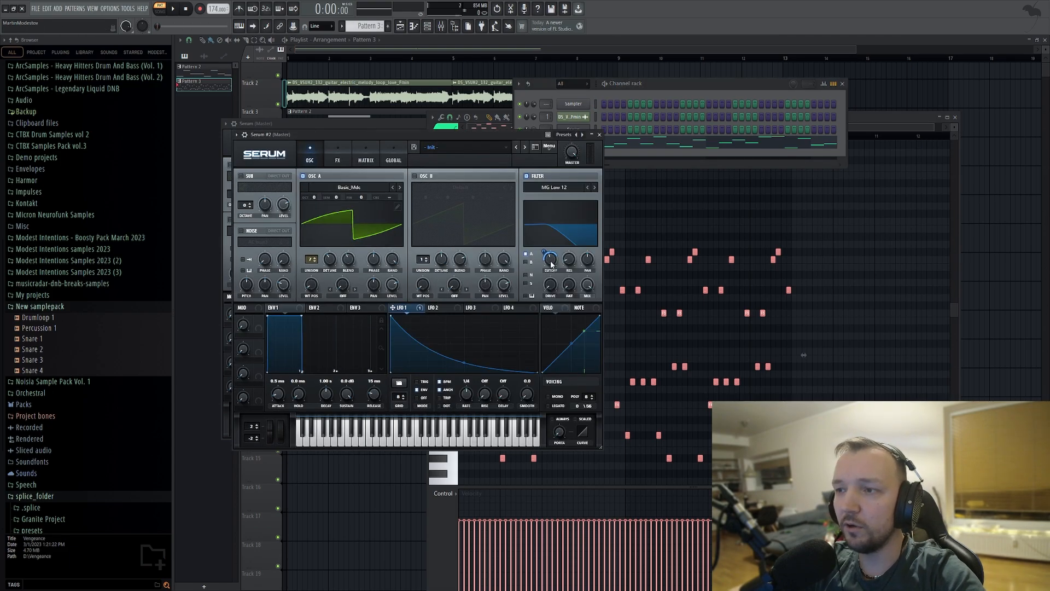
mouse_move(550, 265)
scroll(550, 264, down, 2)
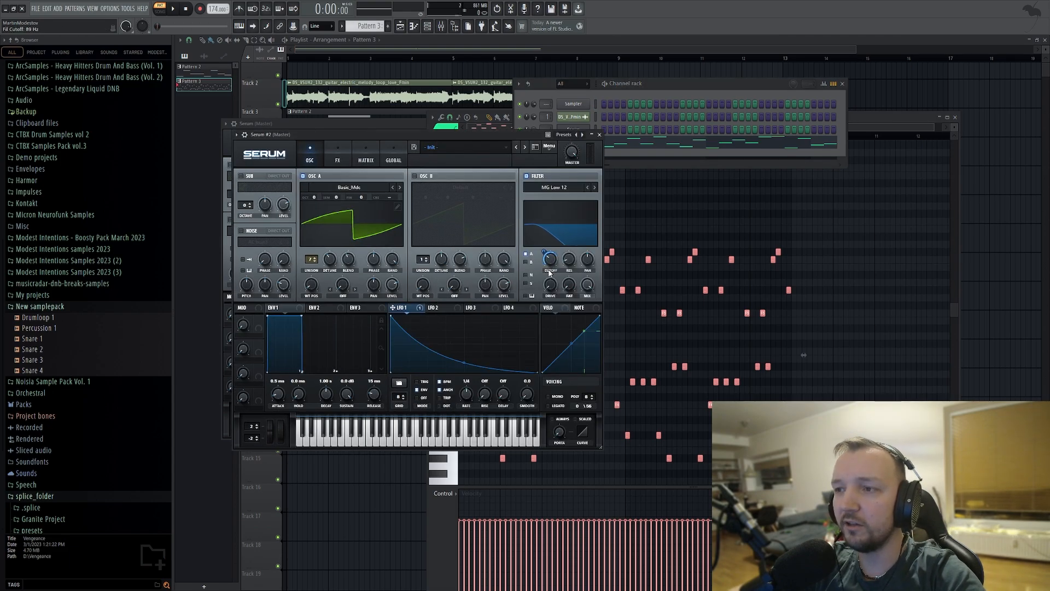
click(324, 90)
right_click(966, 215)
scroll(785, 208, down, 2)
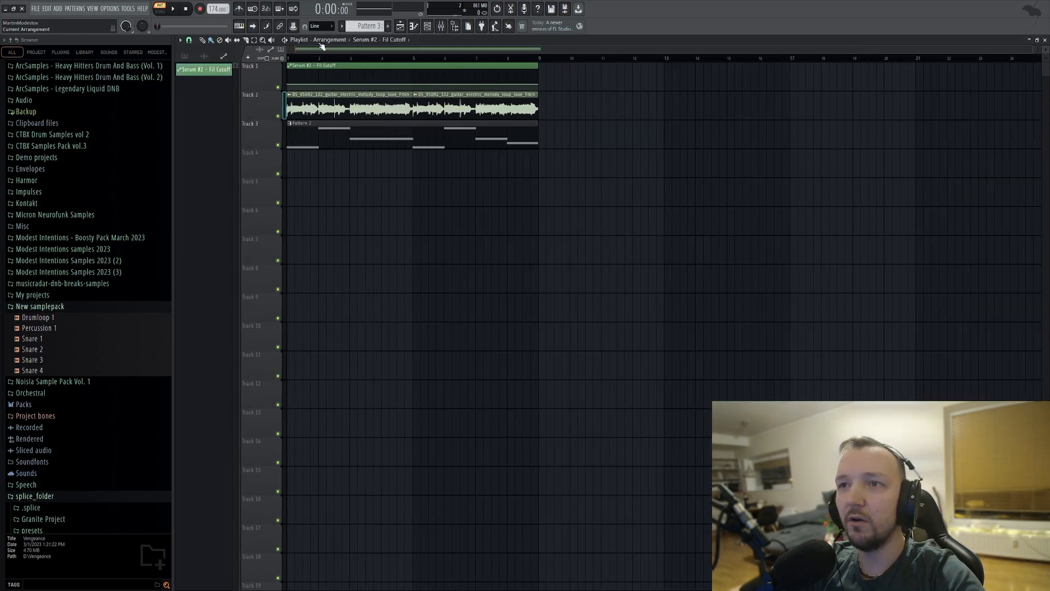
Place Pattern 3 at bar 1 of Track 4, make the filter cutoff automation ramp upward, and play the arrangement.
click(185, 56)
click(200, 83)
drag(317, 163, 293, 162)
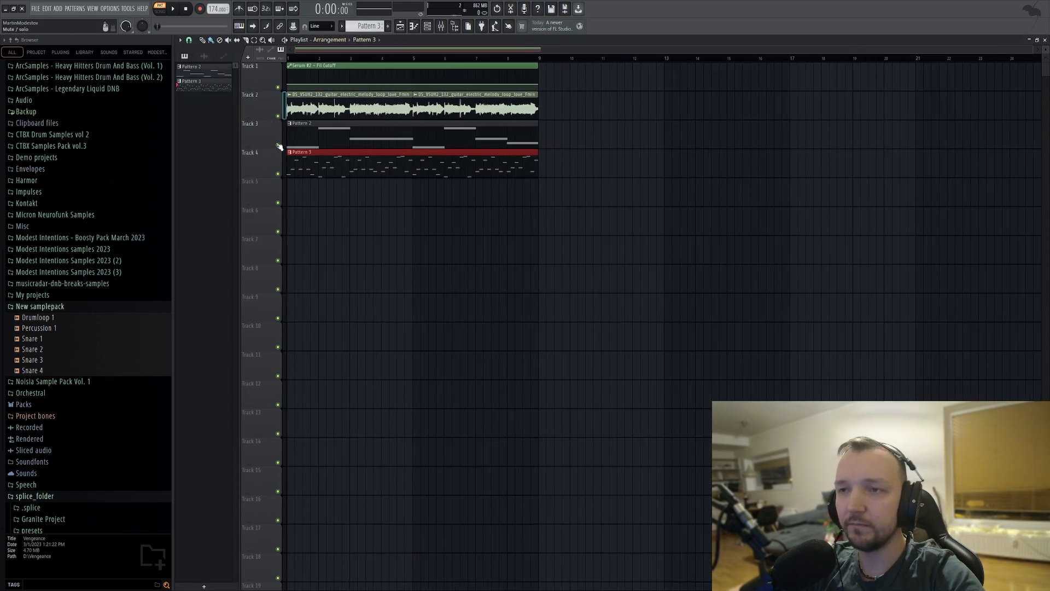
key(l)
key(space)
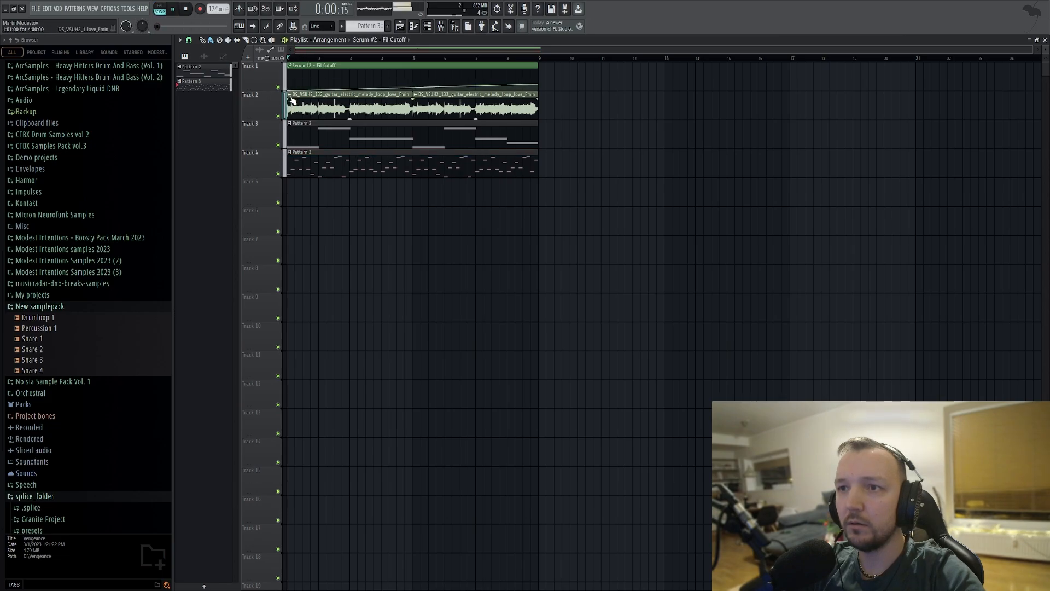
Duplicate the eight-bar section to bar 9 and extend the filter cutoff automation as one continuous ramp to bar 17.
drag(573, 76, 561, 170)
drag(613, 221, 318, 85)
key(ctrl+b)
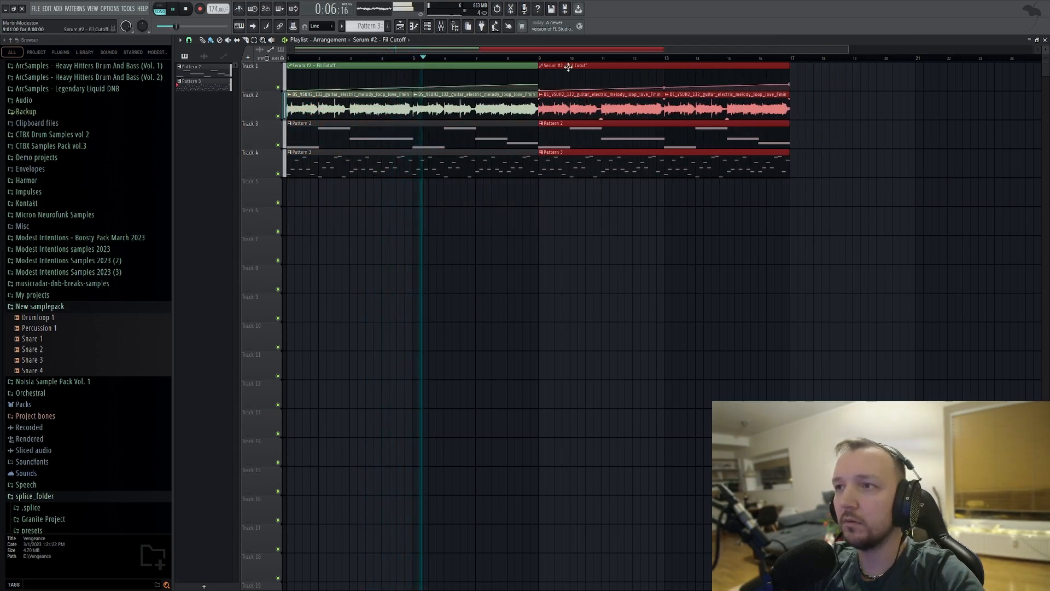
drag(539, 83, 792, 80)
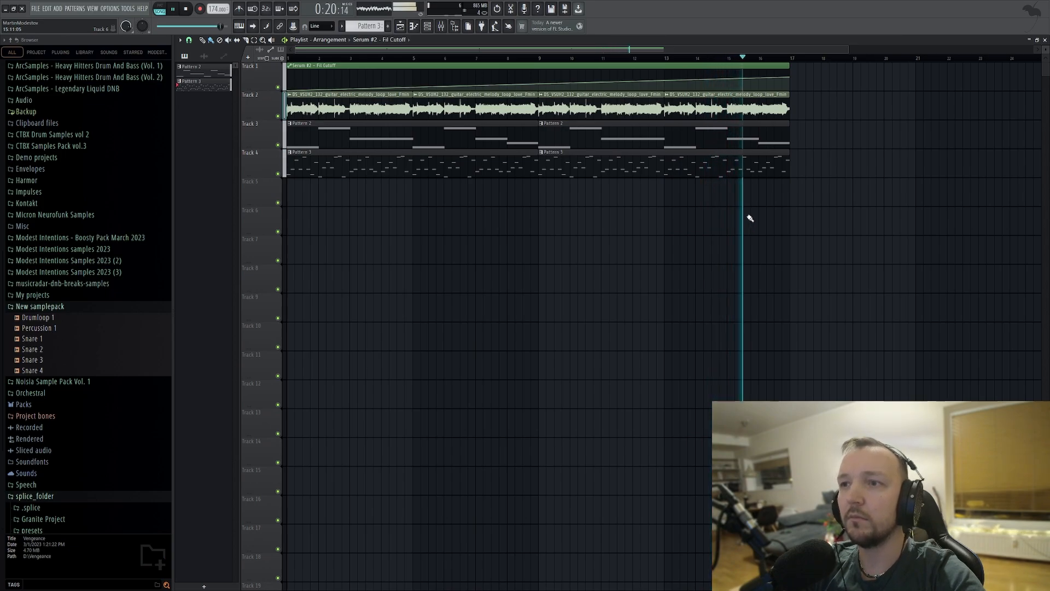
key(space)
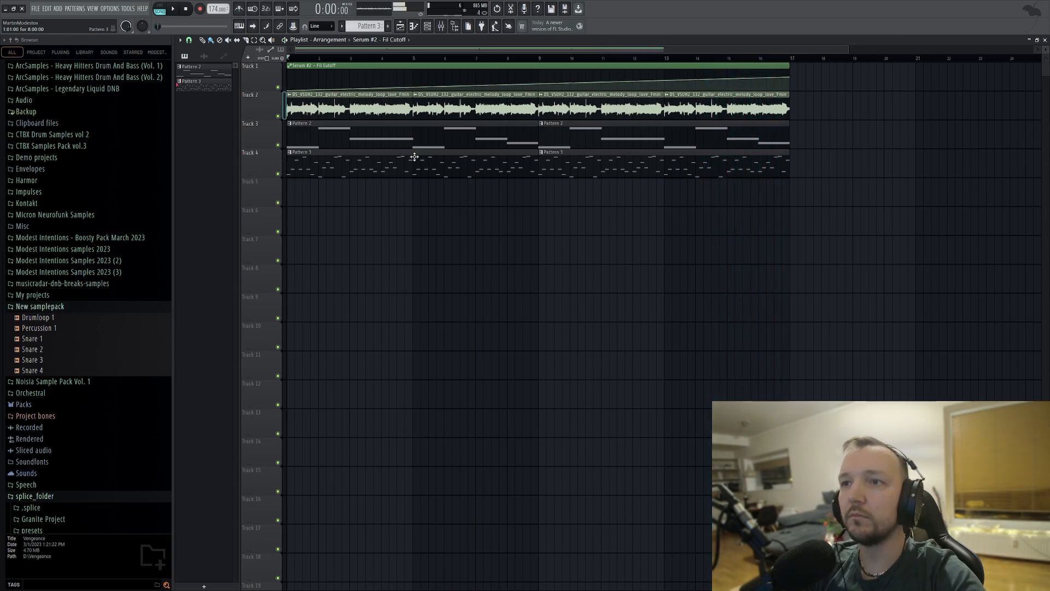
Load Fruity Parametric EQ 2 in slot 2 of the guitar's mixer track and solo playlist Track 2.
double_click(332, 99)
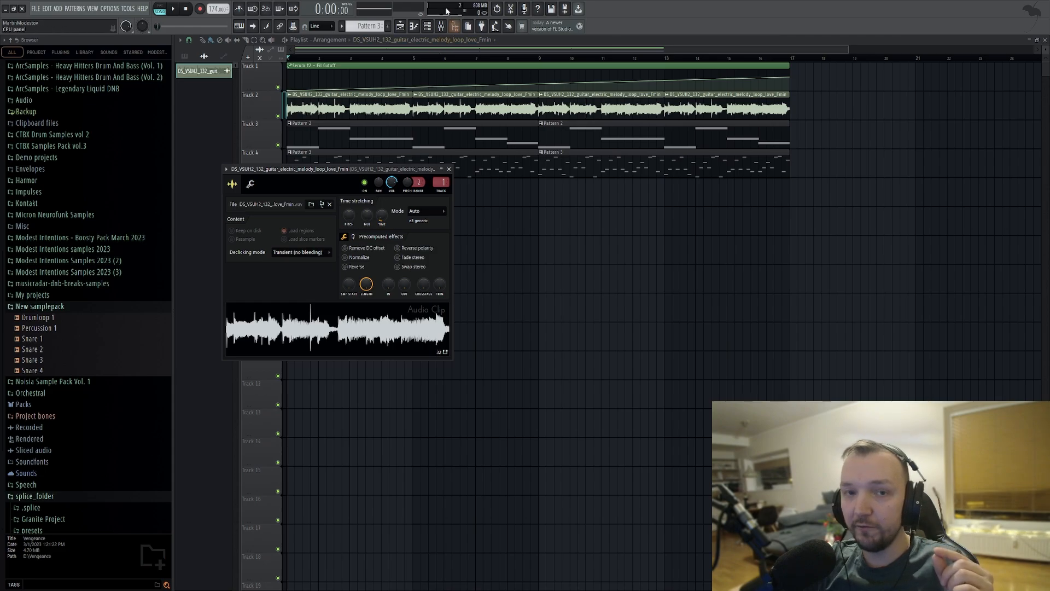
click(441, 27)
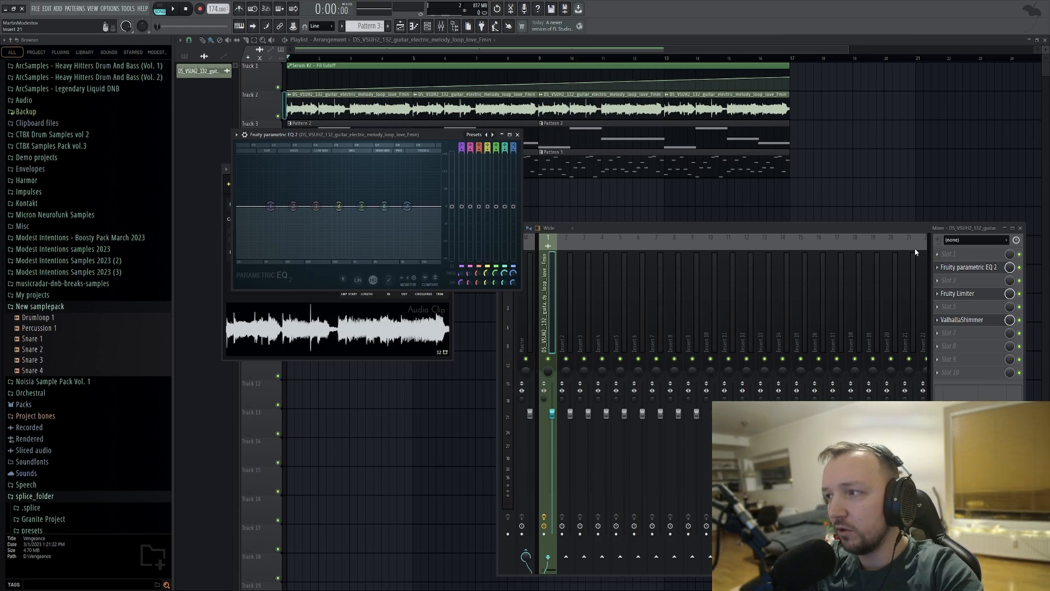
right_click(278, 115)
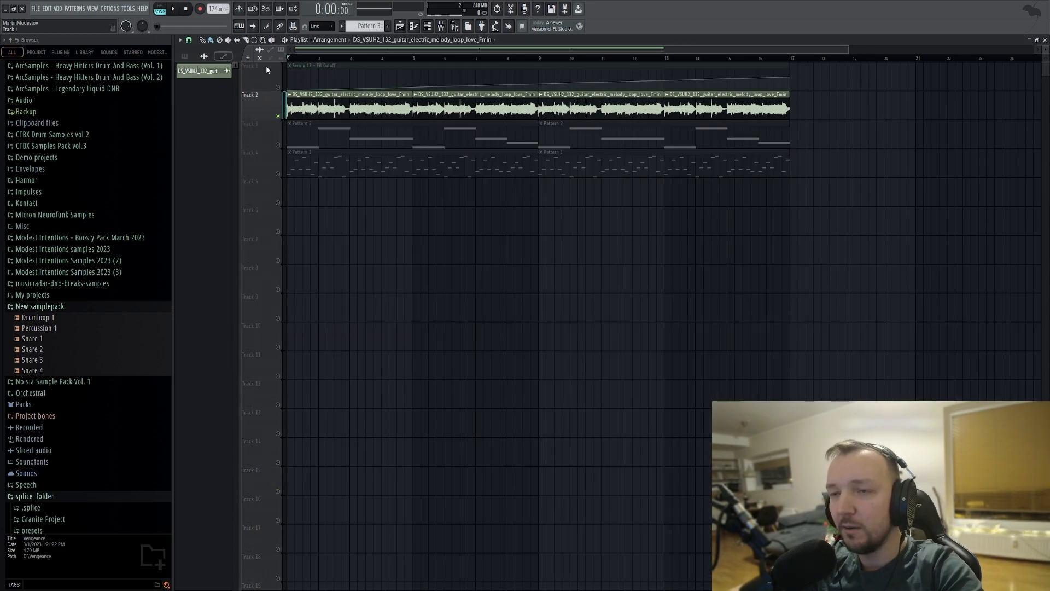
Cut the guitar's low end in Fruity Parametric EQ 2 while the soloed loop plays, and close the plugin and mixer.
click(441, 26)
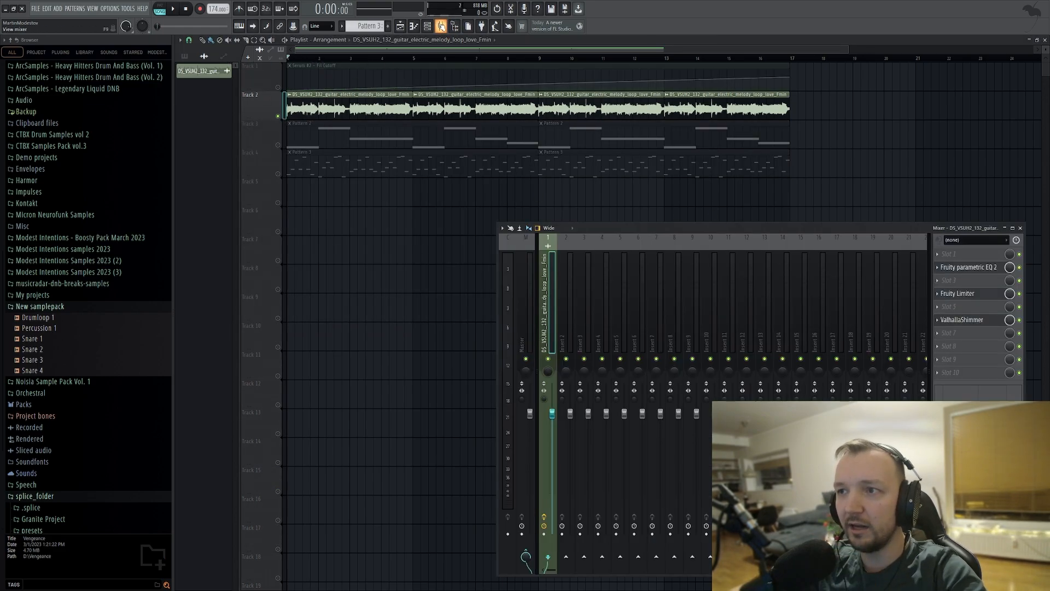
key(space)
click(968, 268)
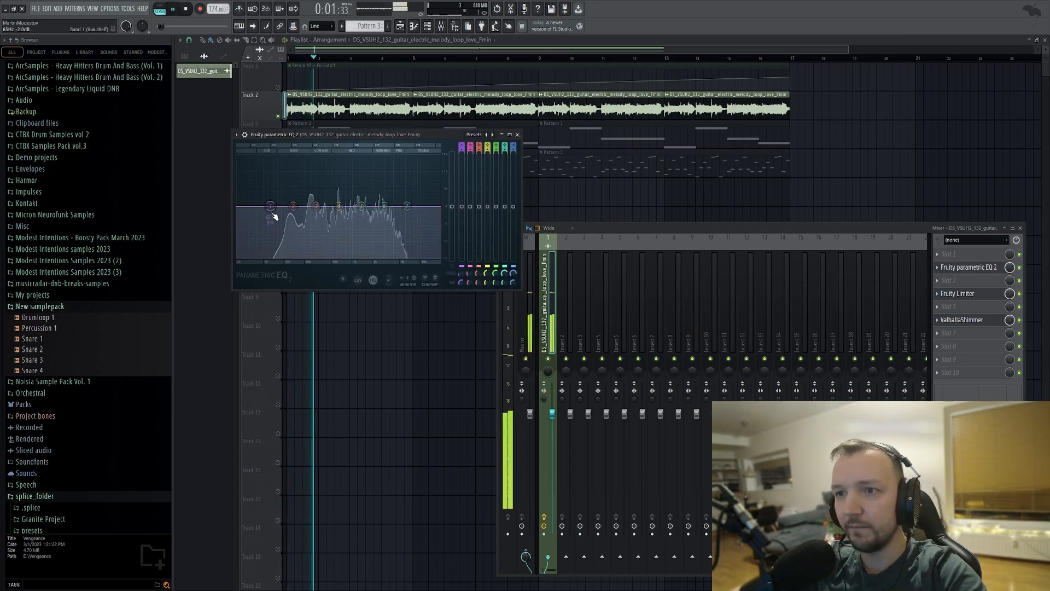
drag(302, 254, 321, 256)
key(space)
right_click(329, 300)
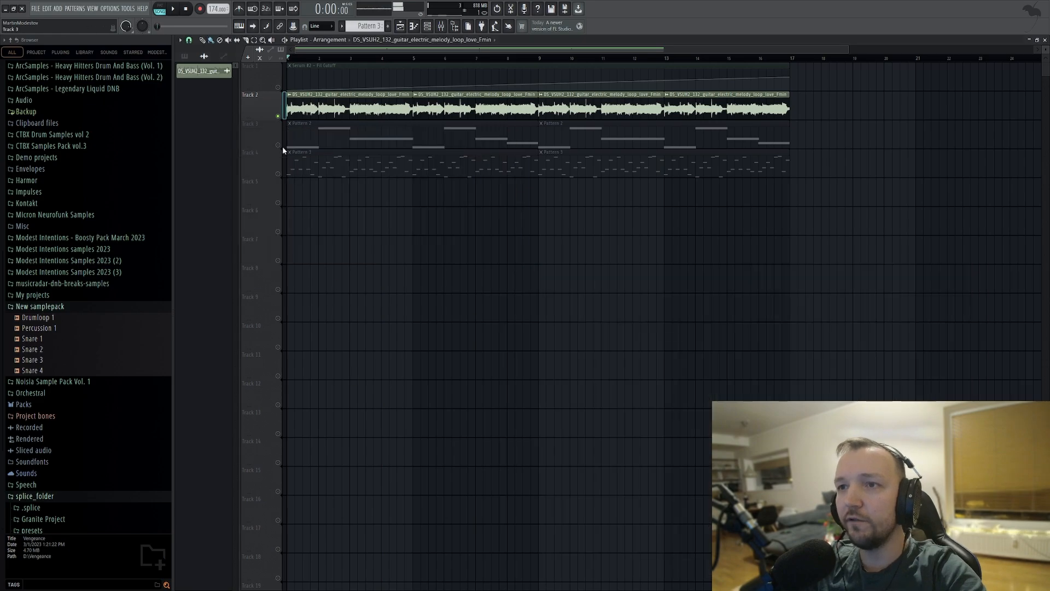
Solo Track 3 and play the start of the arrangement to hear the bass line alone.
ctrl+click(278, 145)
scroll(268, 127, up, 3)
scroll(256, 110, up, 3)
key(space)
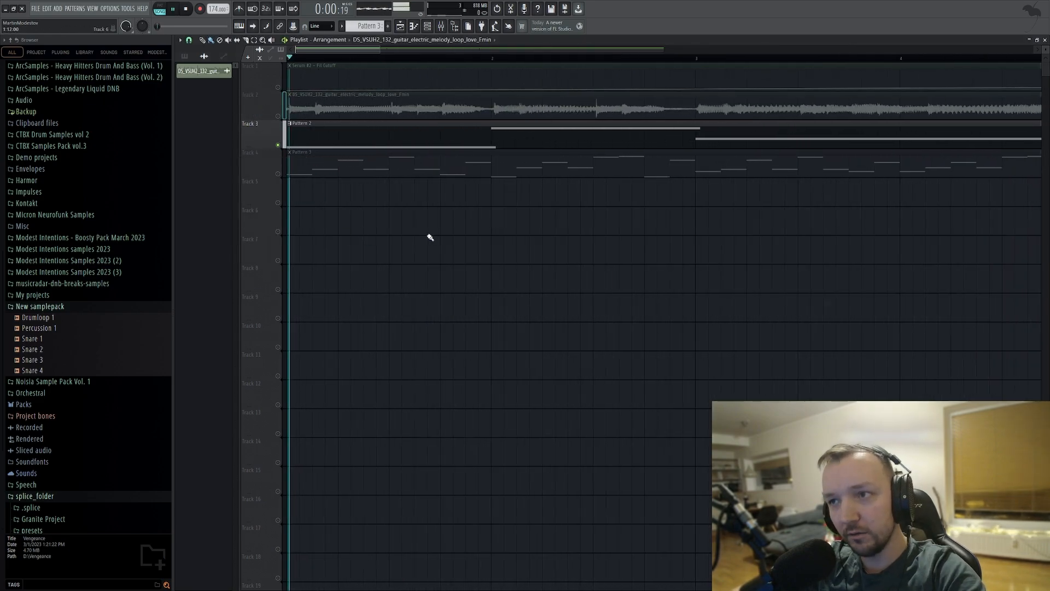
key(space)
Unmute Track 4 and Track 2 alongside the bass on Track 3.
scroll(282, 144, down, 4)
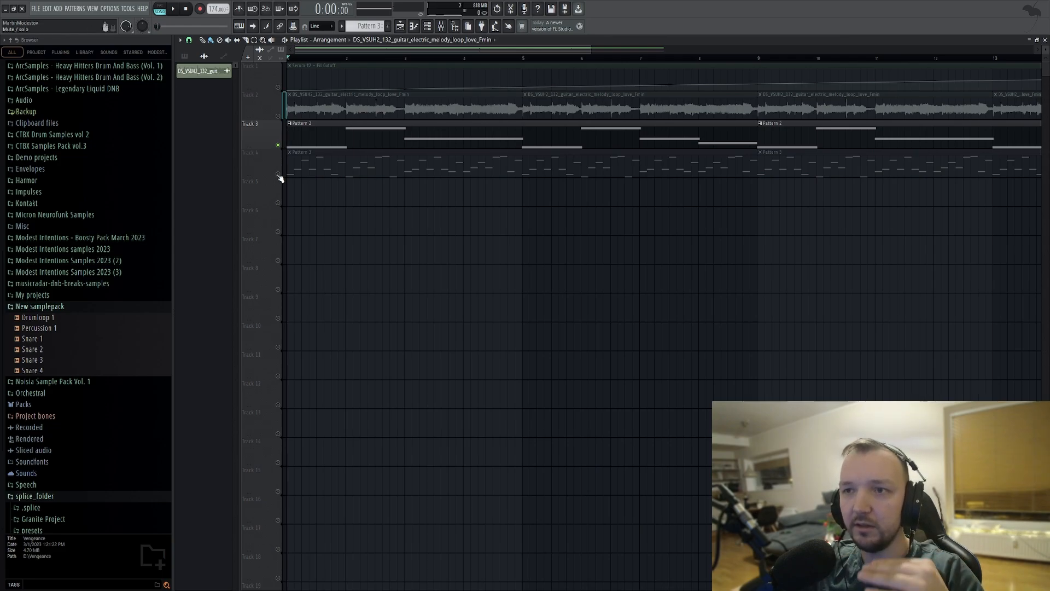
click(278, 174)
click(278, 116)
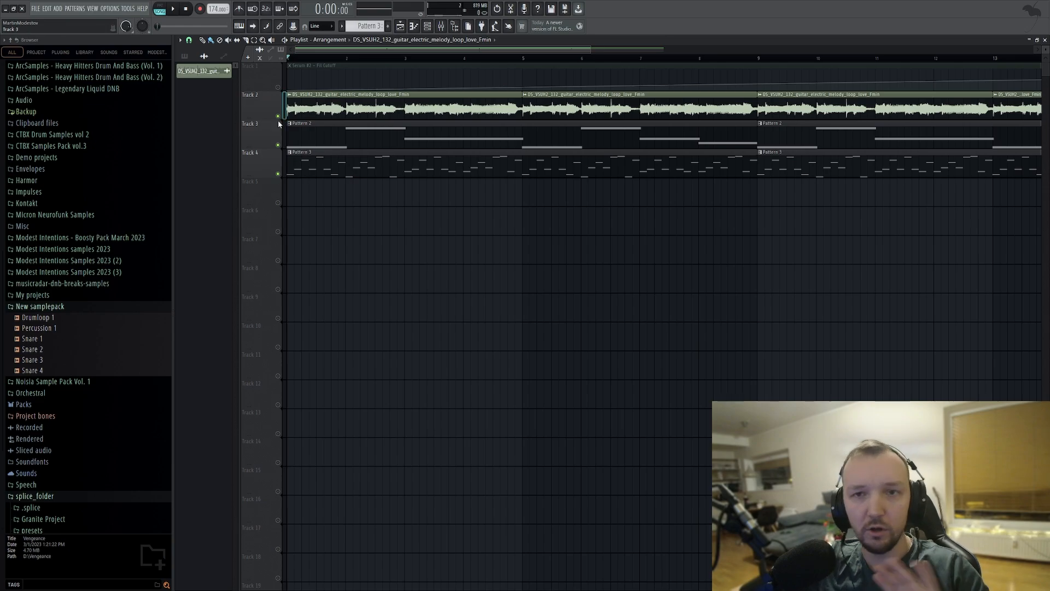
Solo Track 4, open its Serum #2 instrument and route it to mixer track 2.
right_click(278, 174)
double_click(387, 163)
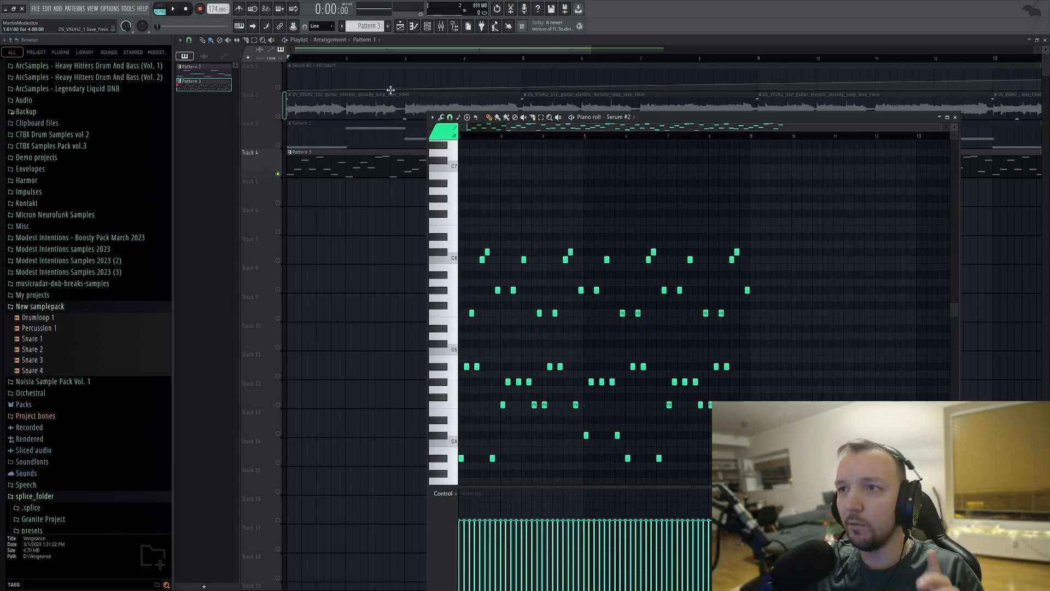
click(427, 26)
click(572, 129)
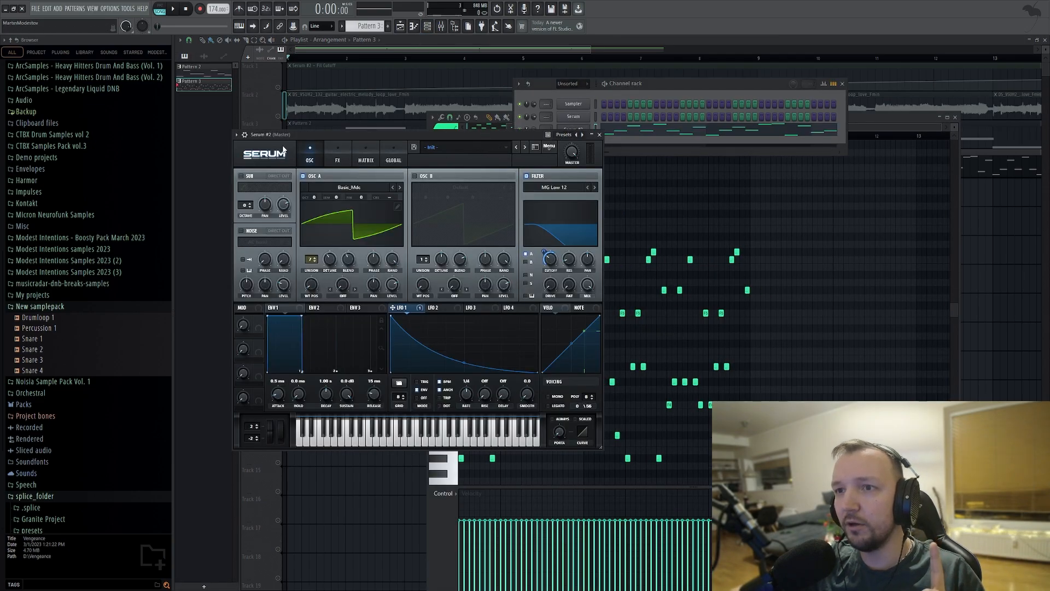
click(244, 135)
click(593, 148)
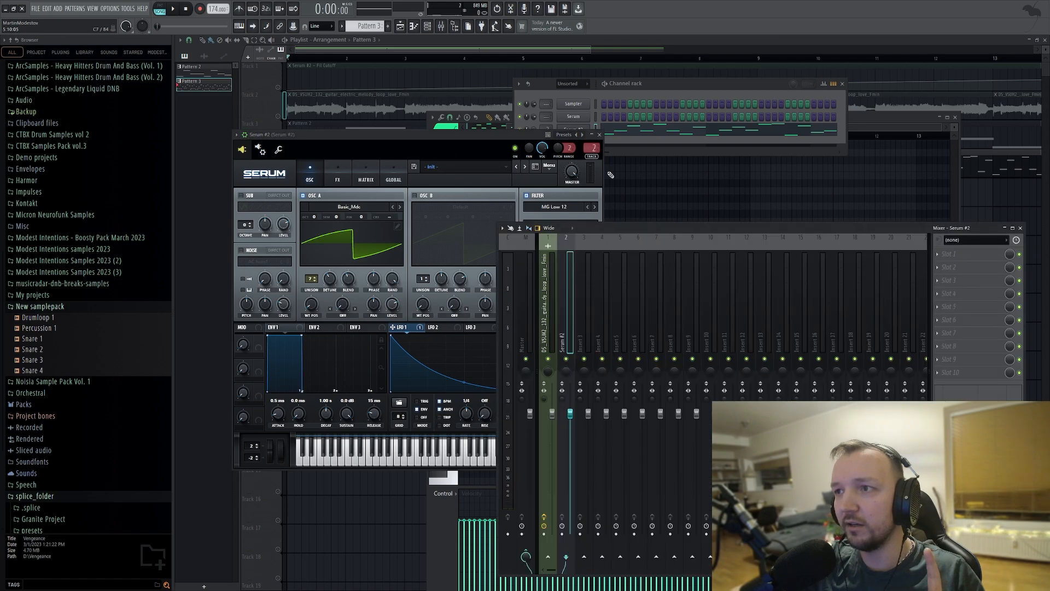
Load Fruity Parametric EQ 2 in slot 5 with the 40Hz + 18kHz cut preset and raise the low-cut frequency while the arpeggio plays.
click(949, 307)
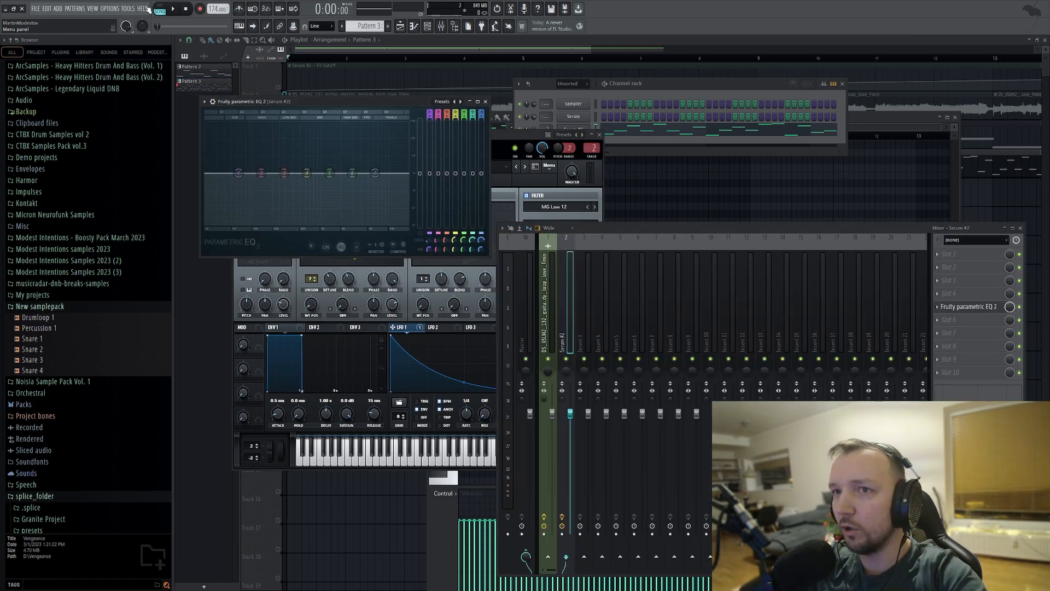
click(159, 8)
key(space)
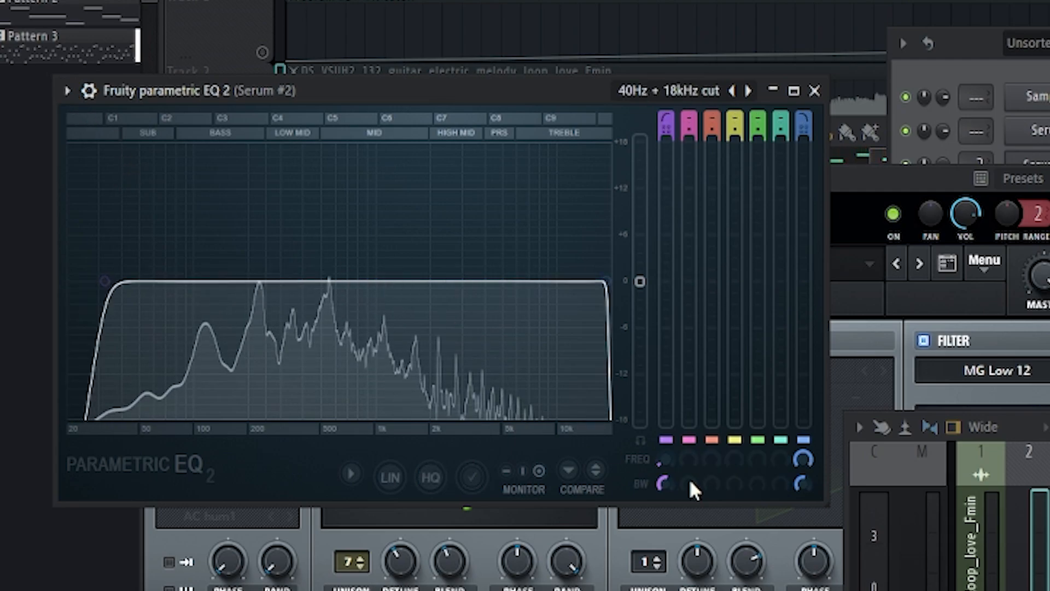
drag(667, 481, 665, 421)
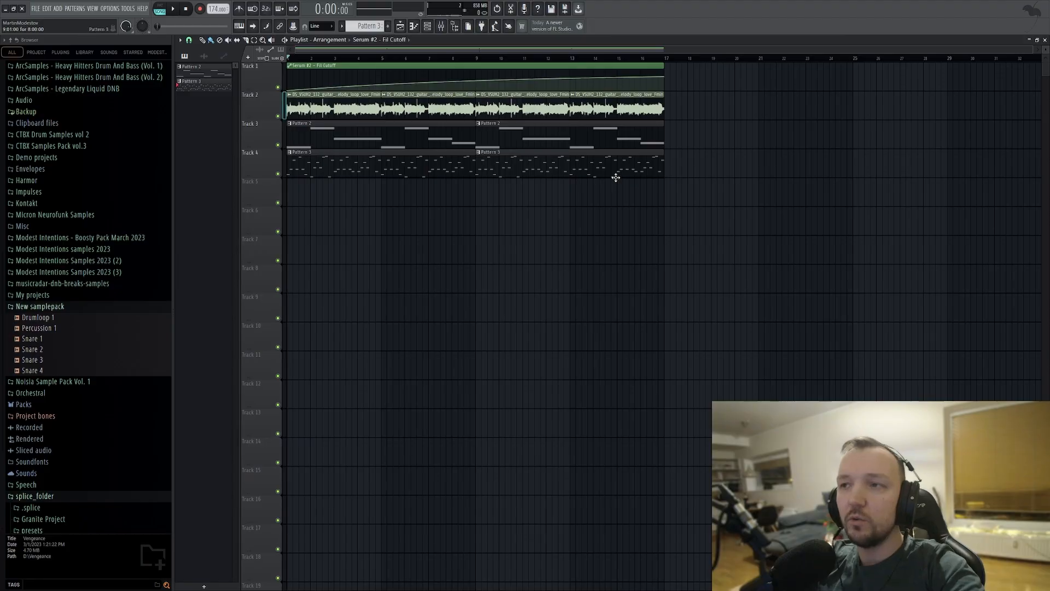
Select all playlist clips and shift them one bar later to start at bar 2.
drag(773, 206, 287, 65)
drag(315, 104, 349, 110)
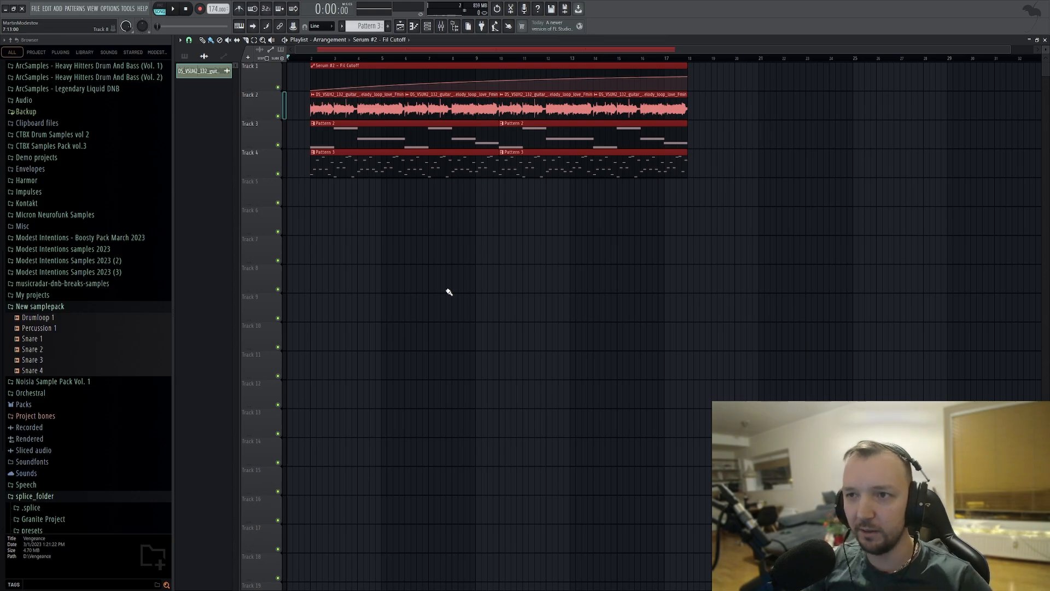
click(437, 233)
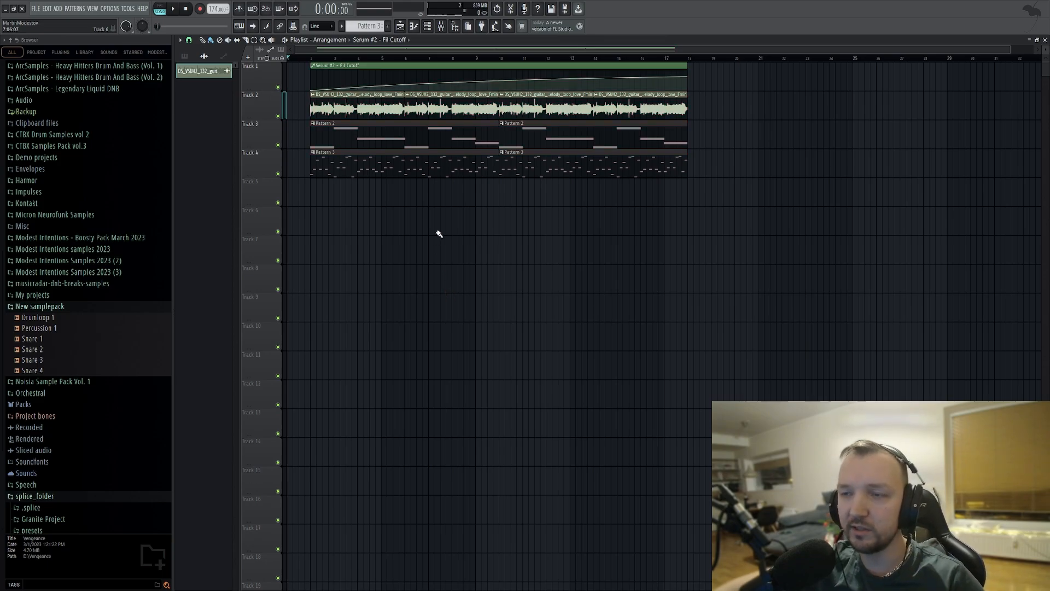
Open the guitar loop from Track 2 in the Edison audio editor and preview the start of it.
double_click(358, 101)
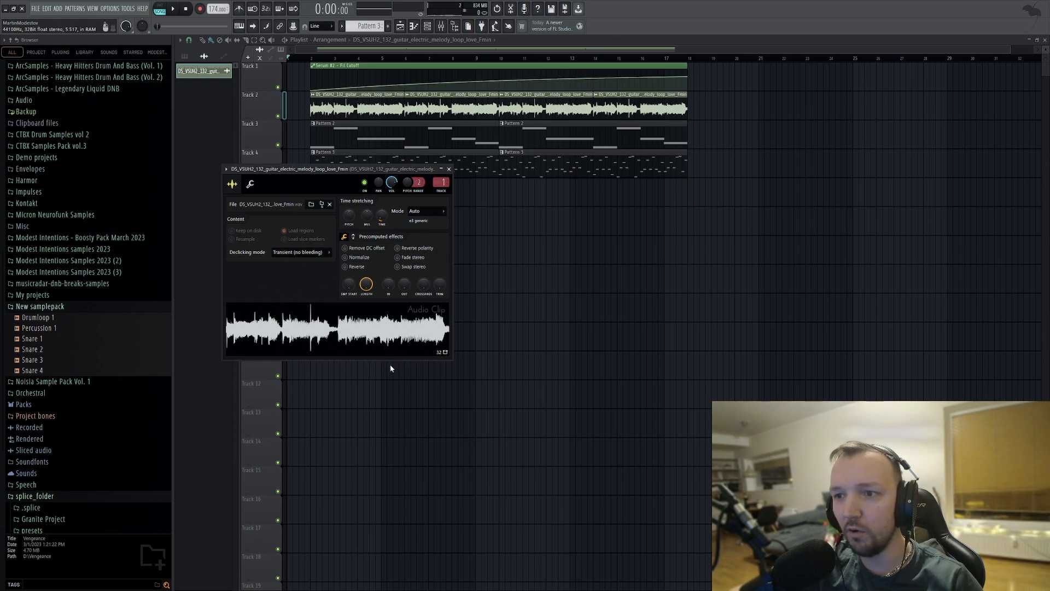
key(ctrl+e)
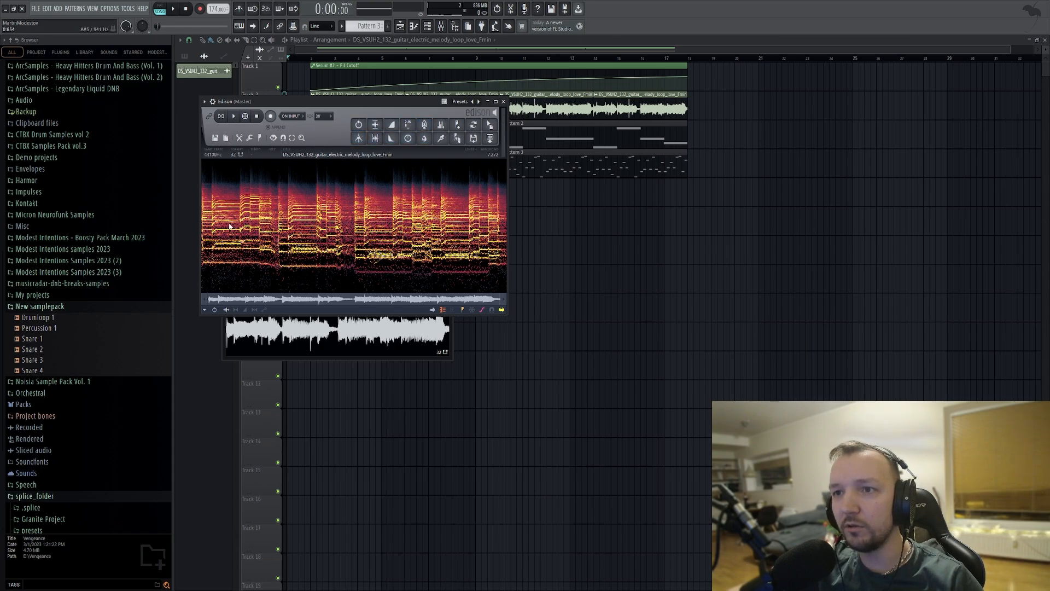
click(233, 116)
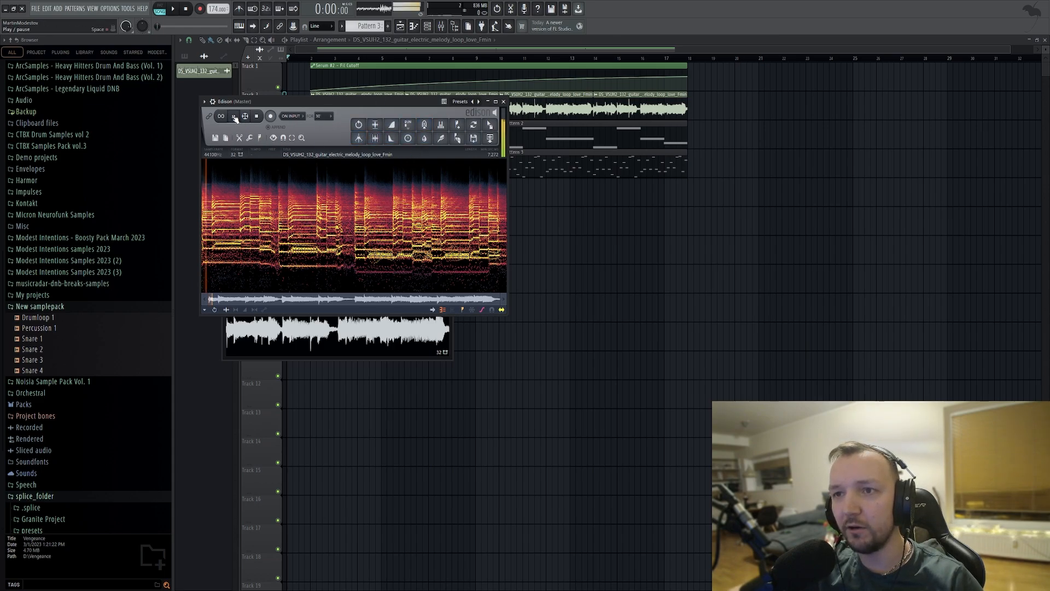
click(256, 116)
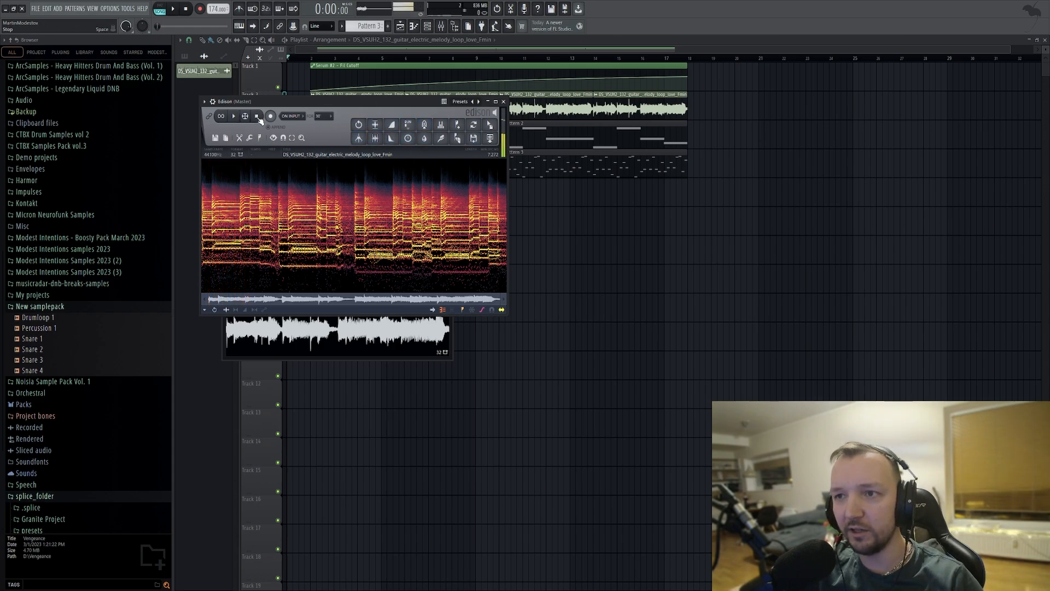
Blur the guitar loop in Edison, preview the result and send it to the playlist as an audio clip.
click(424, 140)
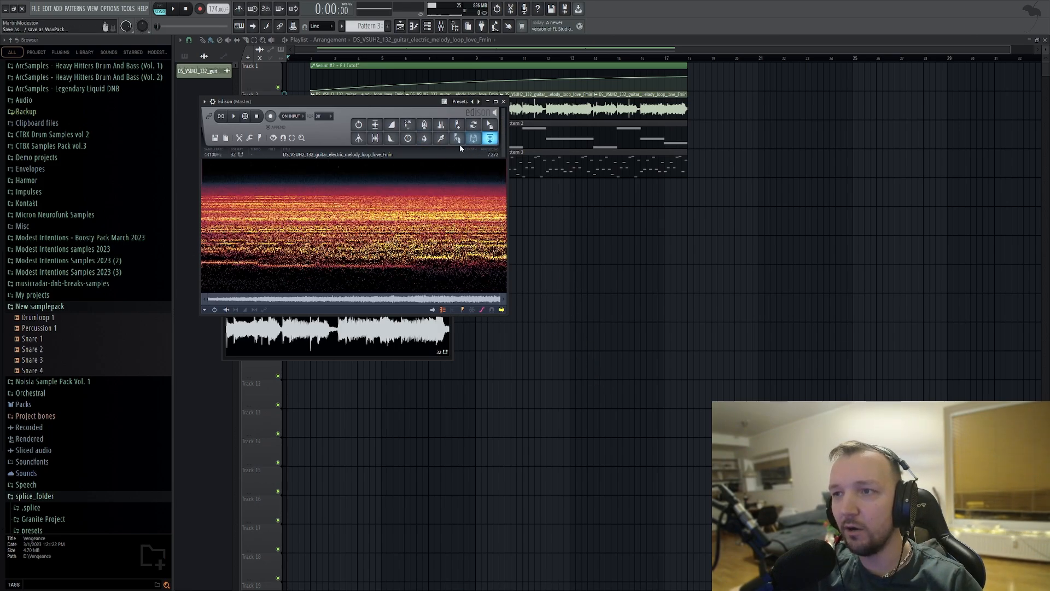
click(235, 118)
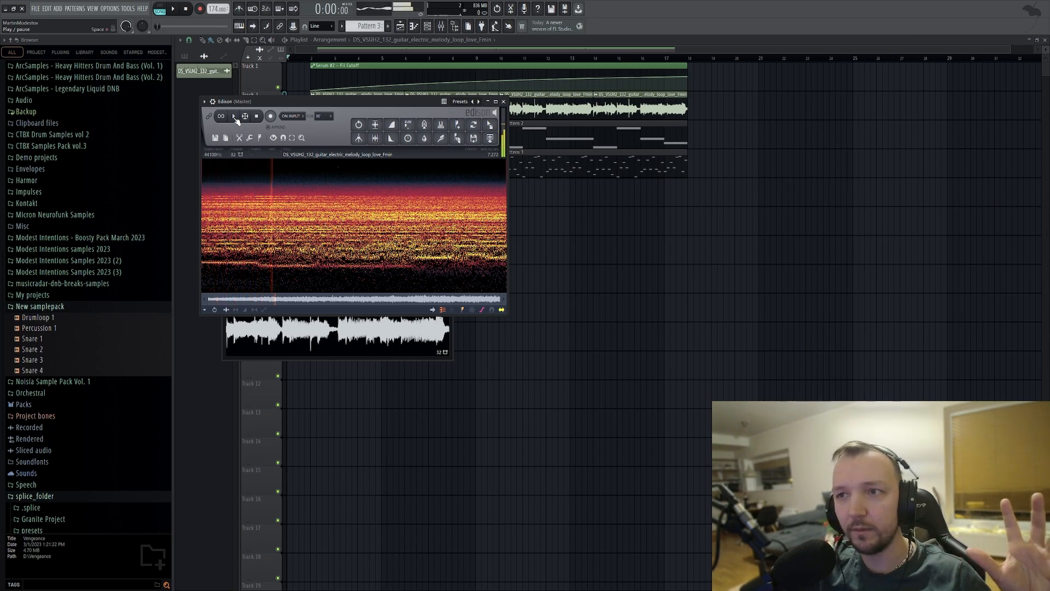
click(235, 118)
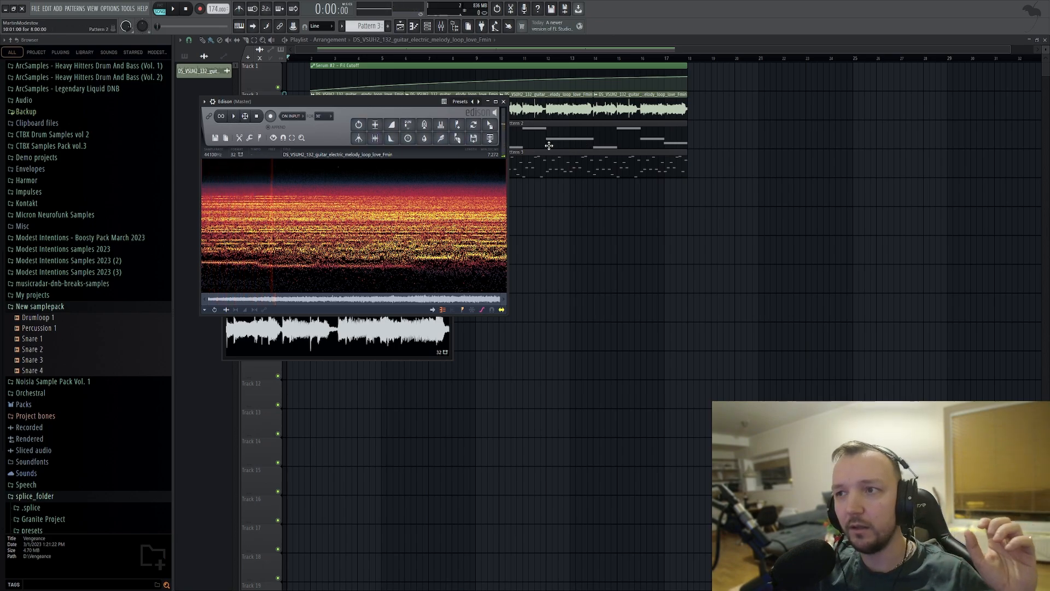
click(489, 140)
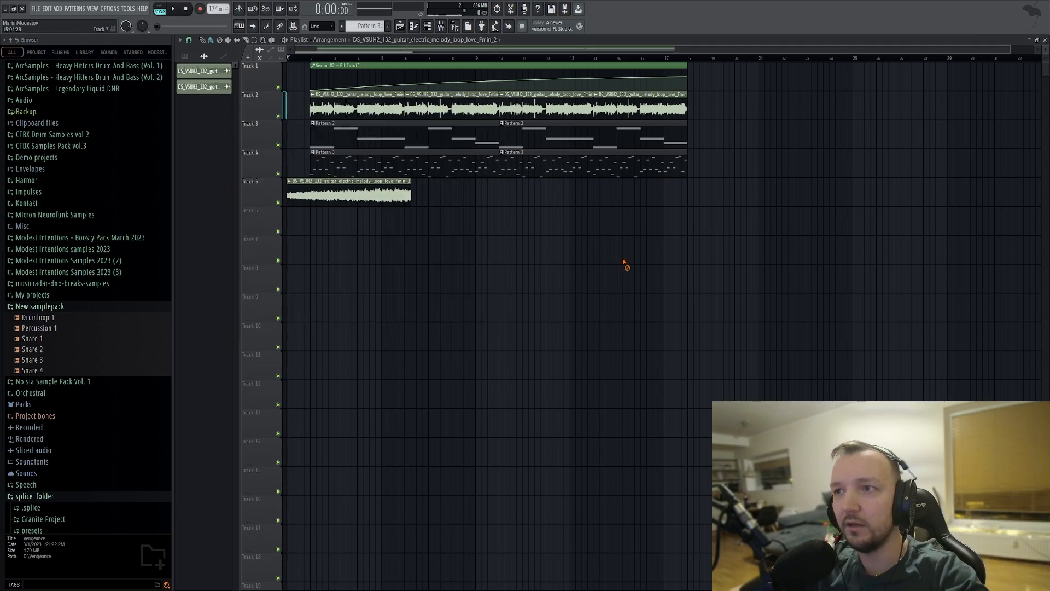
Solo Track 5, play the blurred guitar clip and trim it to one bar so it ends at bar 2.
scroll(279, 201, up, 6)
right_click(279, 202)
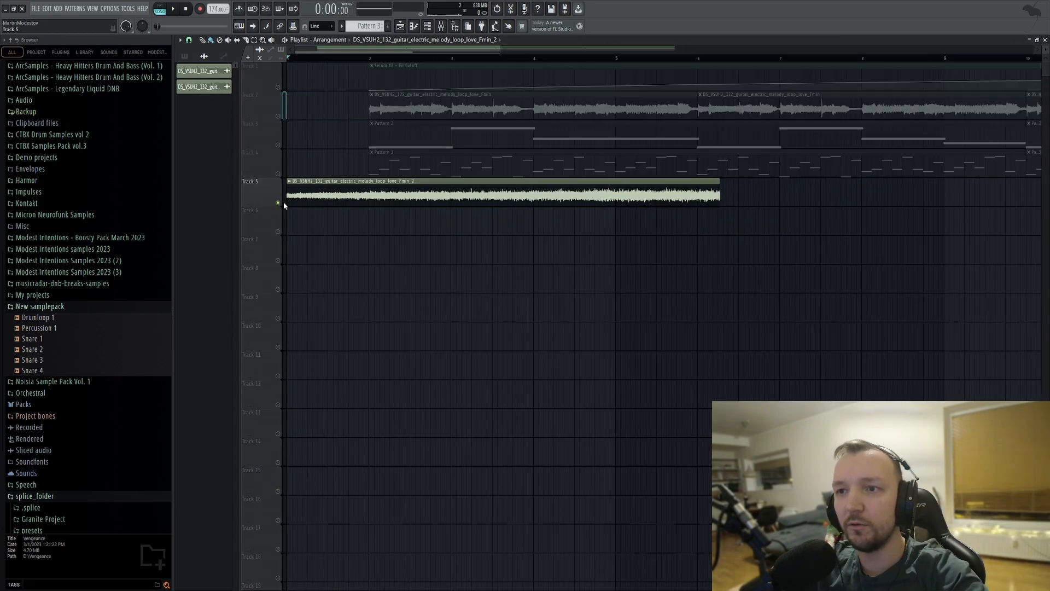
key(space)
key(space)
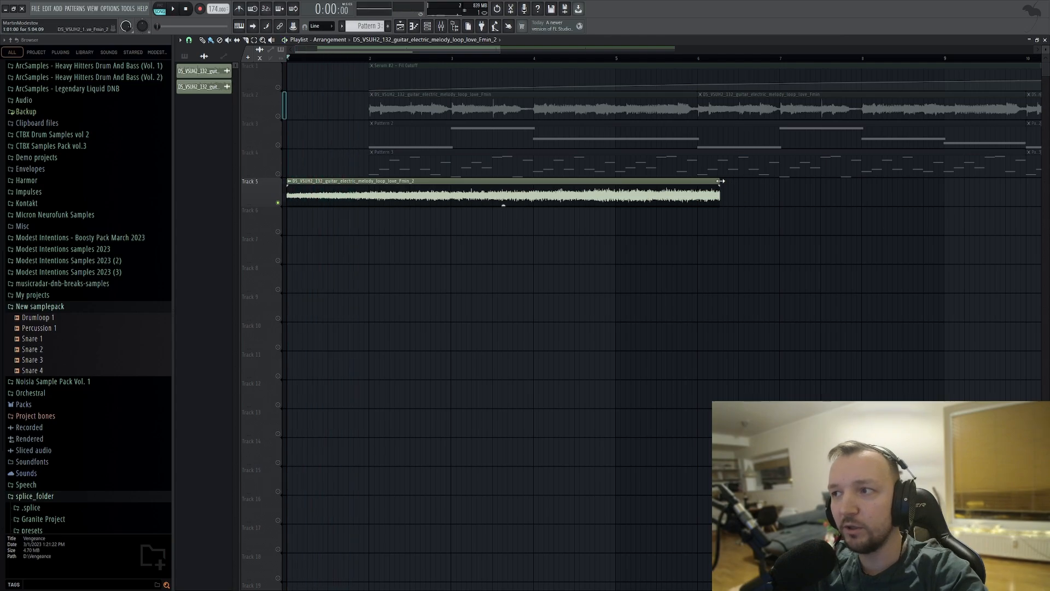
drag(719, 186, 365, 187)
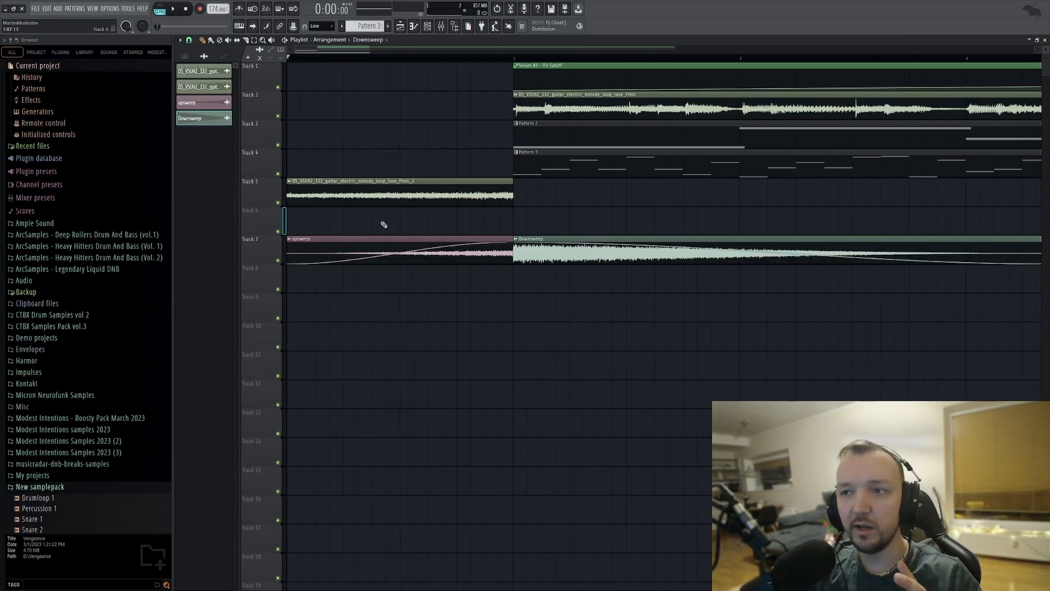
Solo Track 7 and play the upsweep and Downsweep samples on their own.
right_click(277, 260)
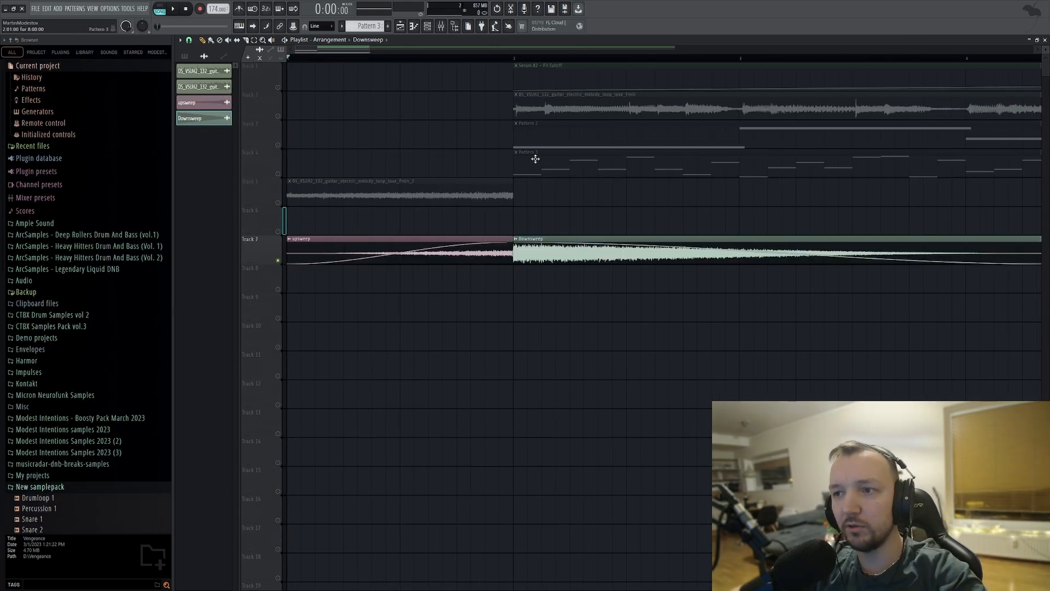
key(space)
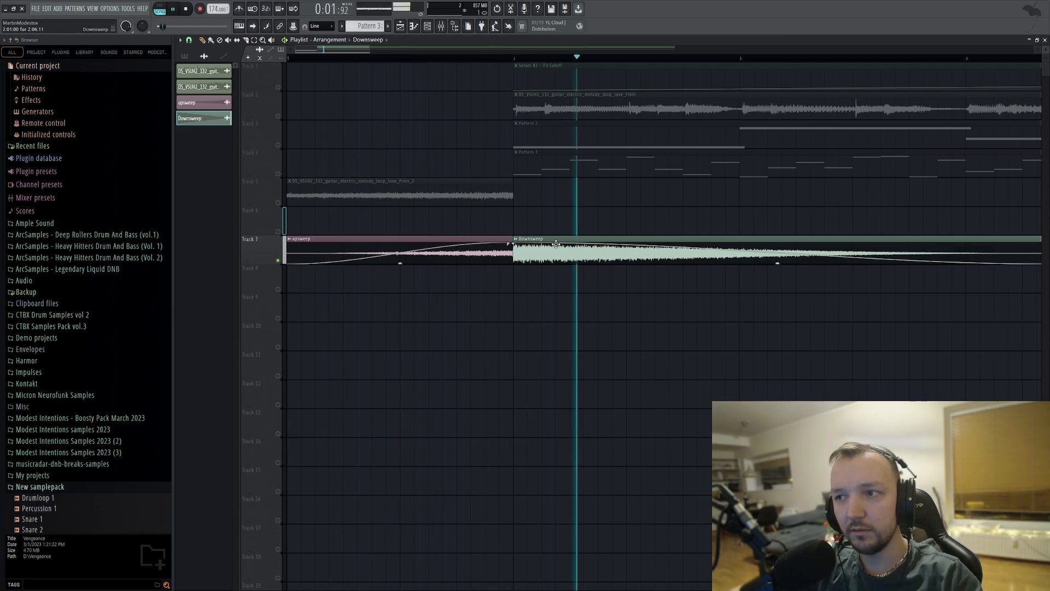
key(space)
Solo Track 5, add a fade-in across the whole blurred guitar clip, and unsolo the track.
right_click(278, 203)
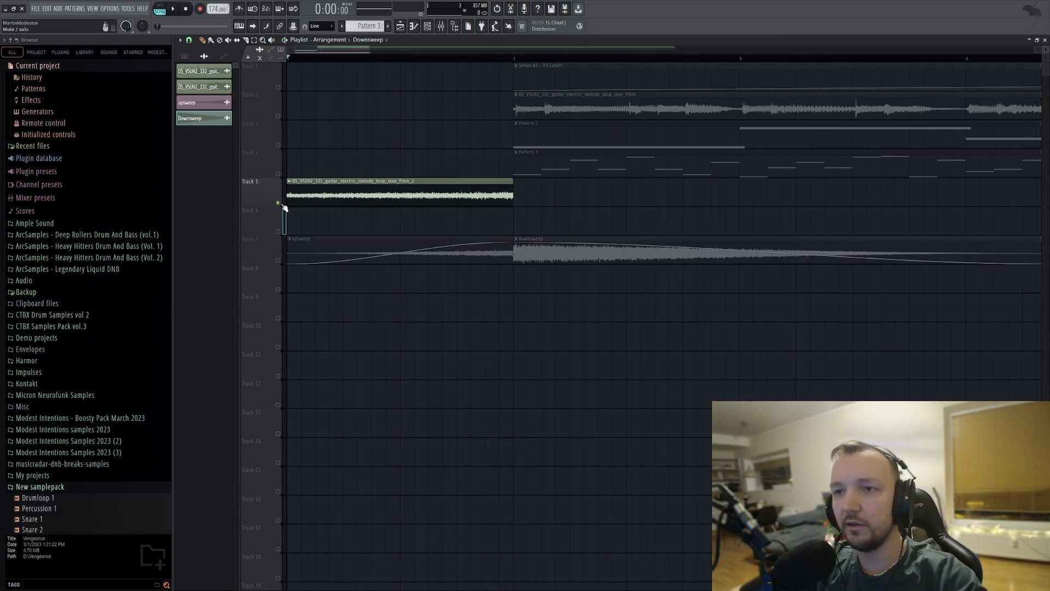
drag(300, 187, 510, 197)
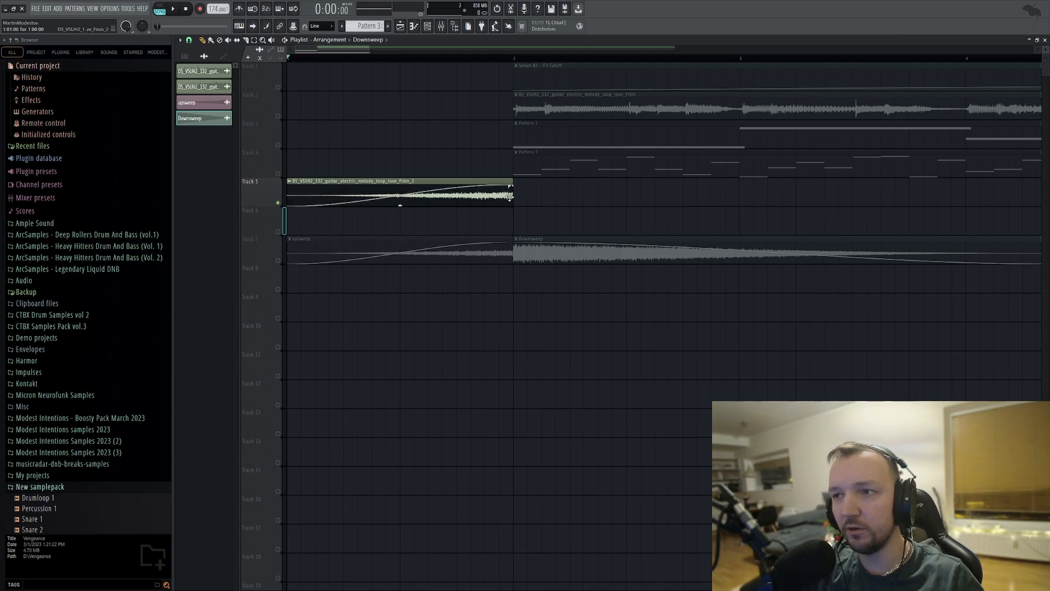
right_click(280, 203)
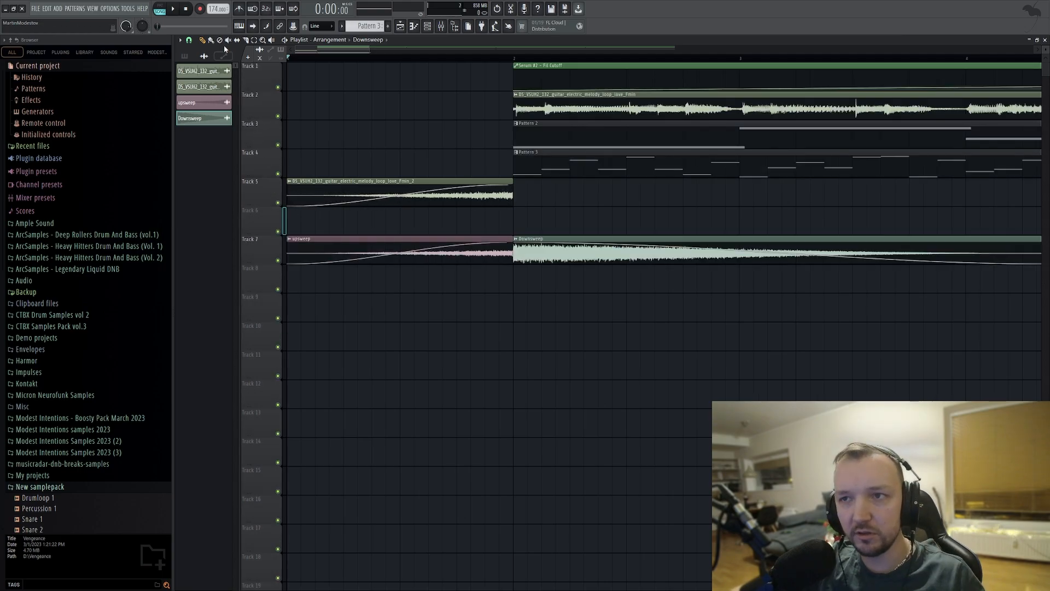
Check the channel settings of the blurred guitar clip and the Downsweep sample, playing the transition into bar 2.
double_click(368, 196)
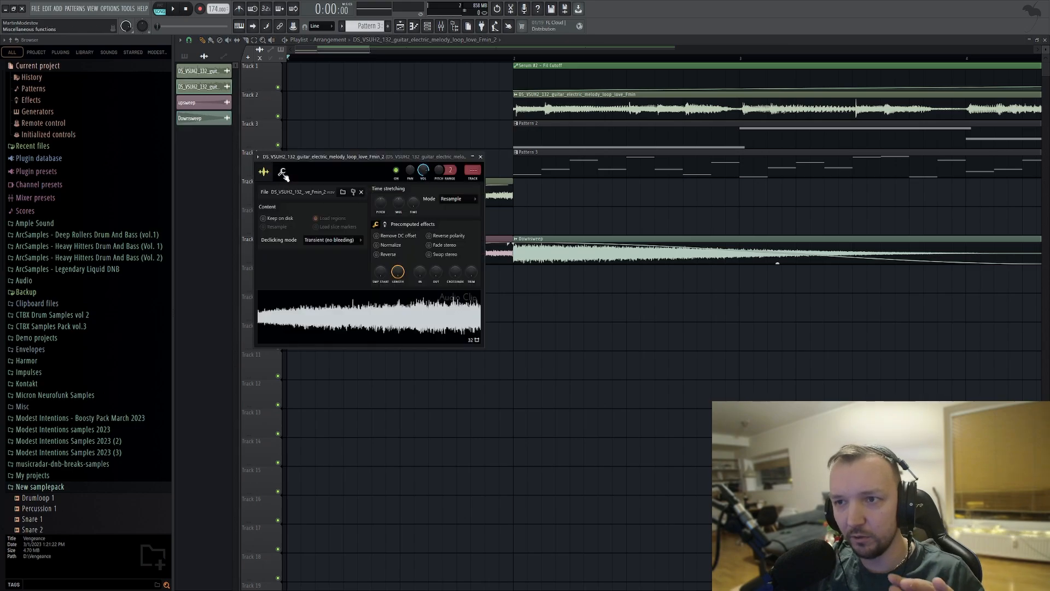
key(Escape)
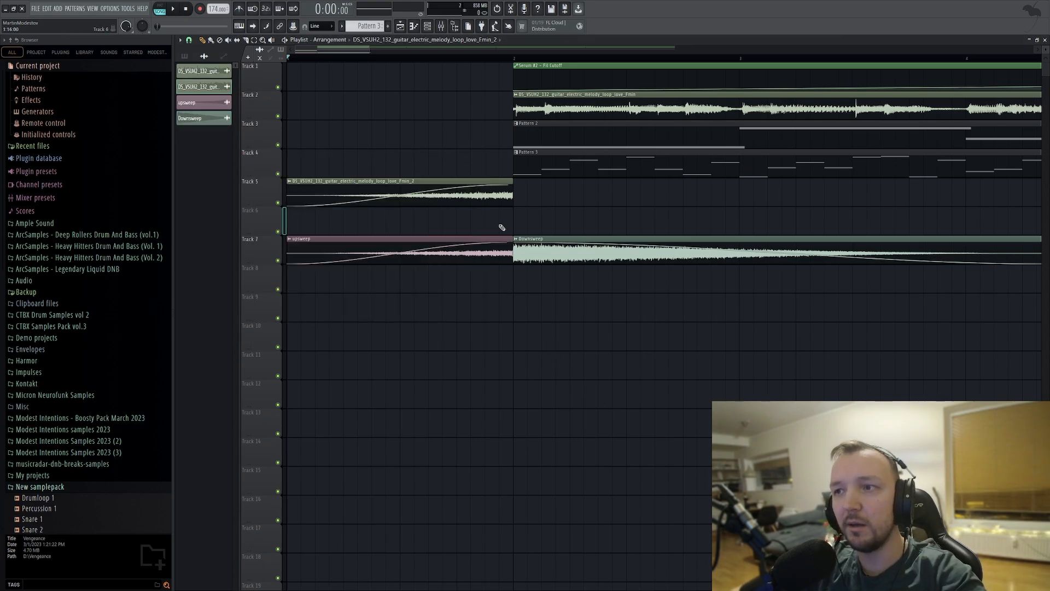
key(space)
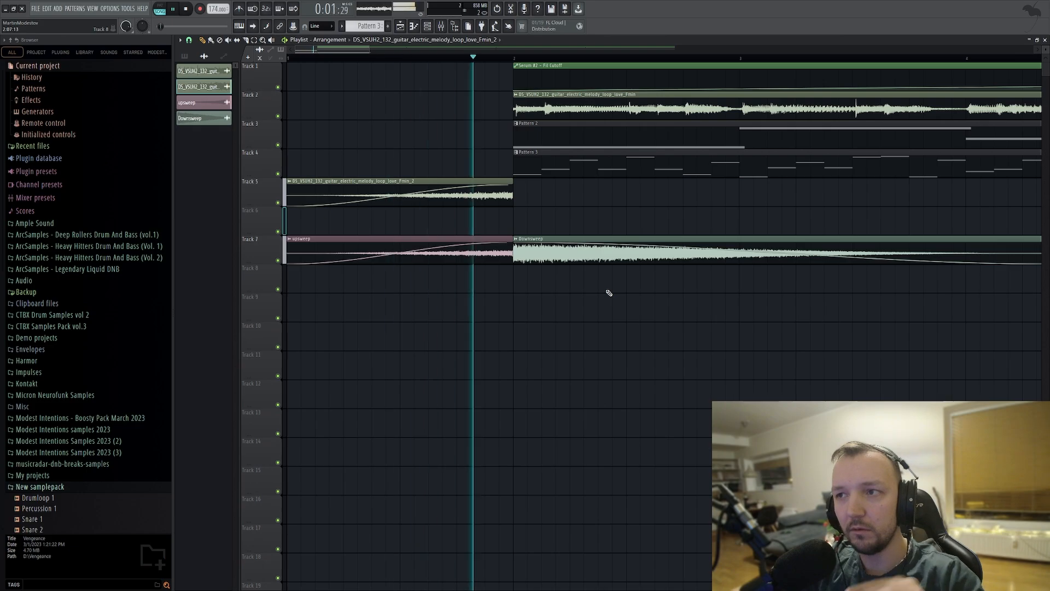
double_click(529, 247)
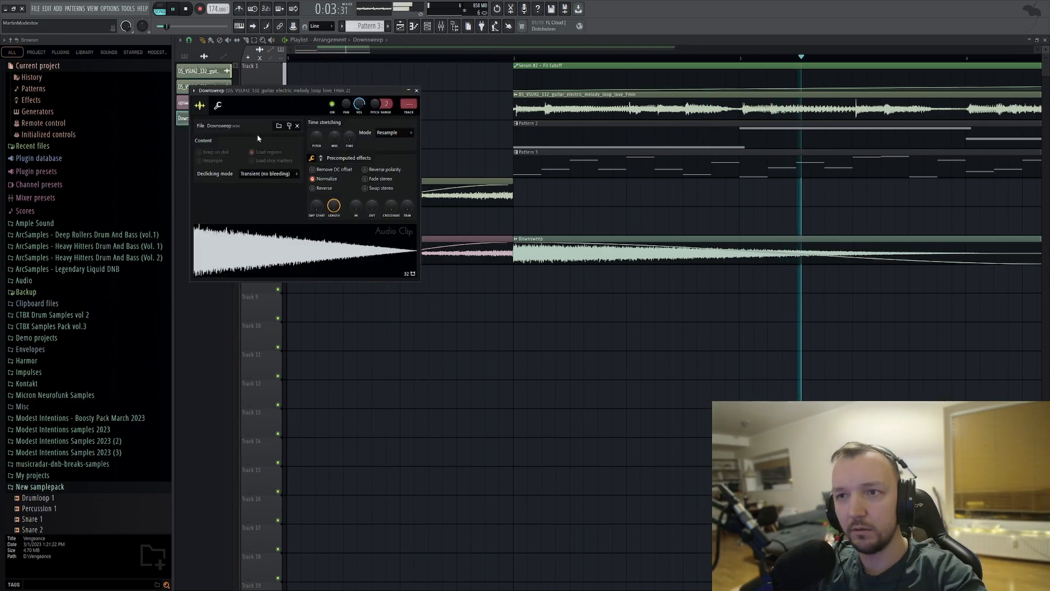
click(217, 106)
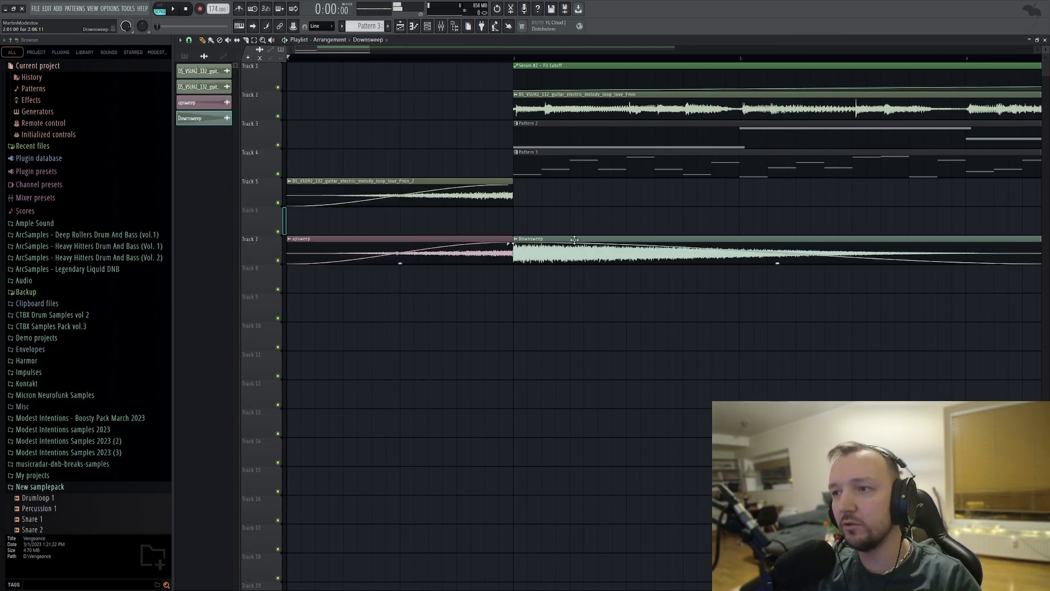
Route the Downsweep sample to mixer track 3, load ValhallaShimmer in slot 5, and close all open windows.
double_click(582, 244)
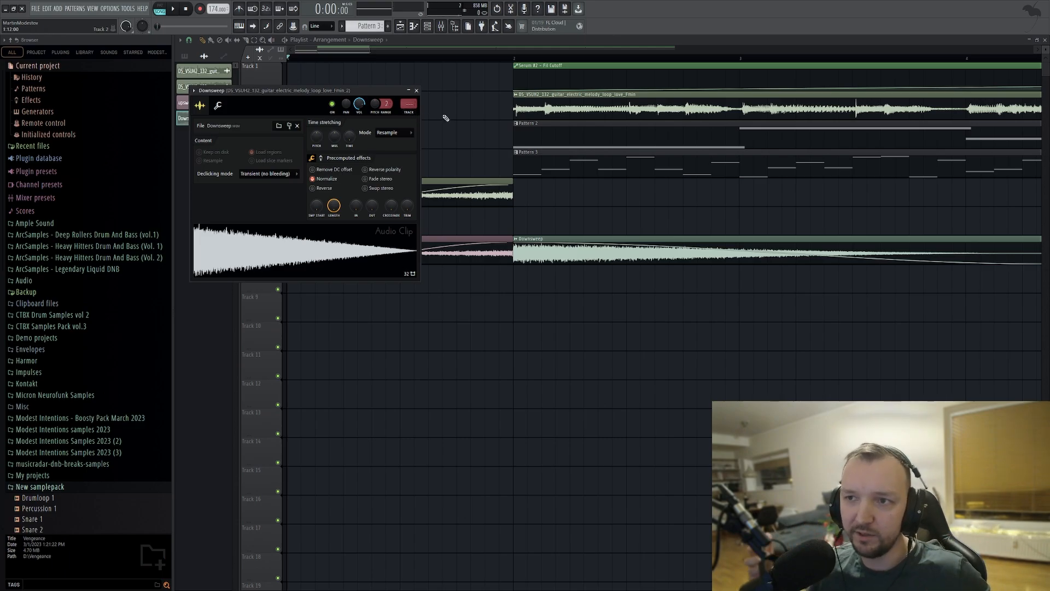
click(411, 113)
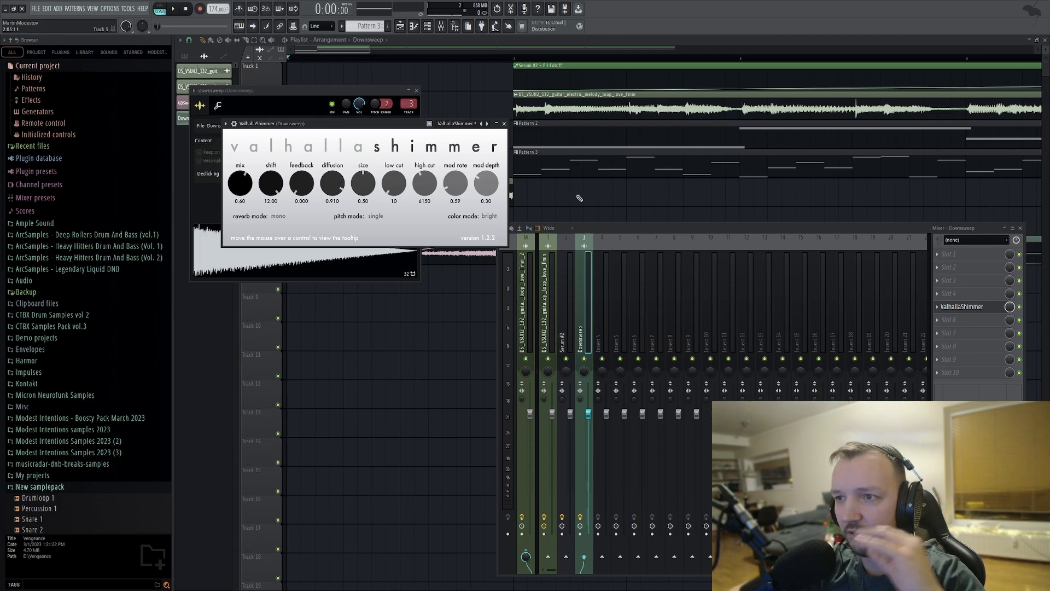
key(F12)
Play the sweep transition into bar 2 with all tracks active and look through the sample folders in the browser.
scroll(541, 188, down, 3)
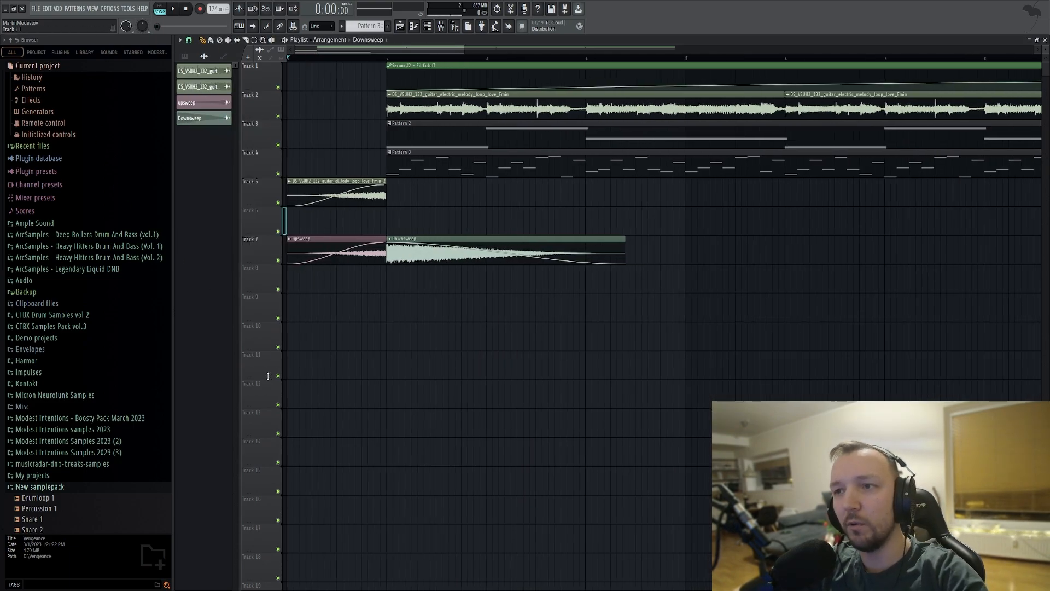
key(space)
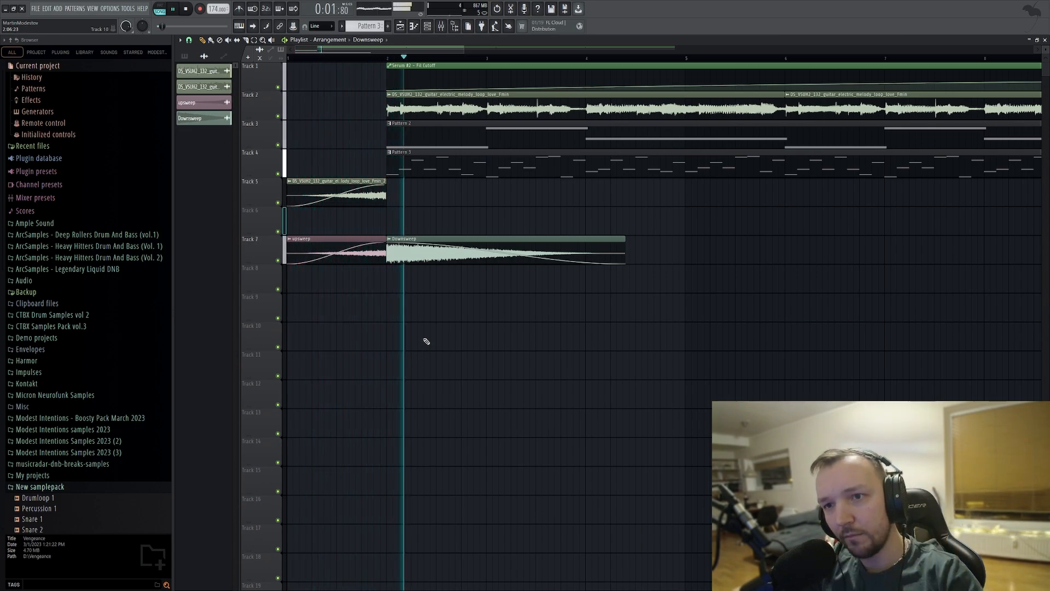
key(space)
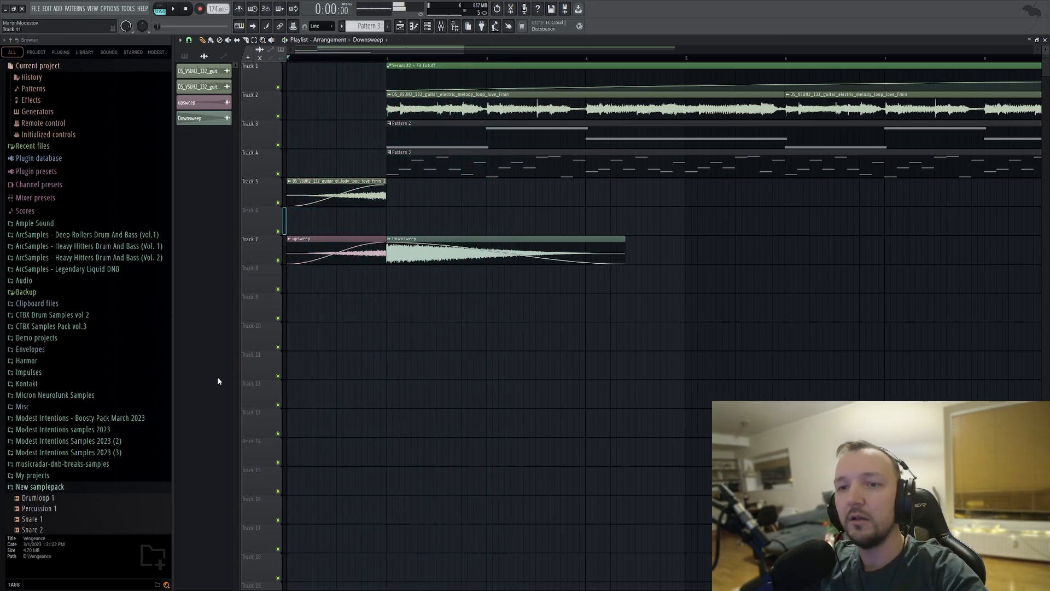
scroll(101, 438, down, 6)
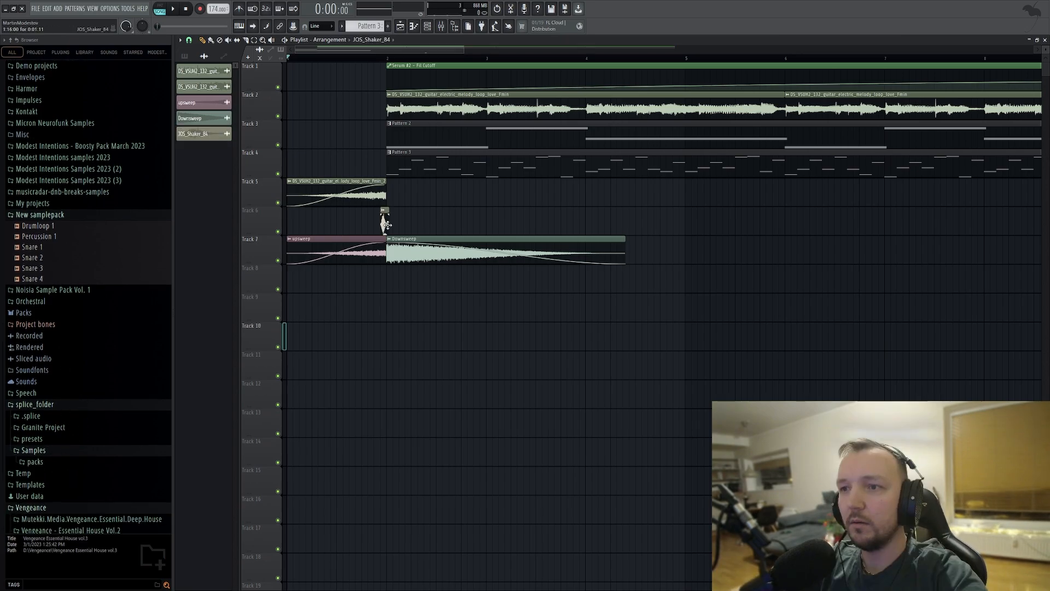
Place the JOS_Shaker_84 sample on Track 6 at bar 2 and raise its fade-out in the channel settings.
drag(384, 222, 386, 222)
scroll(336, 227, up, 5)
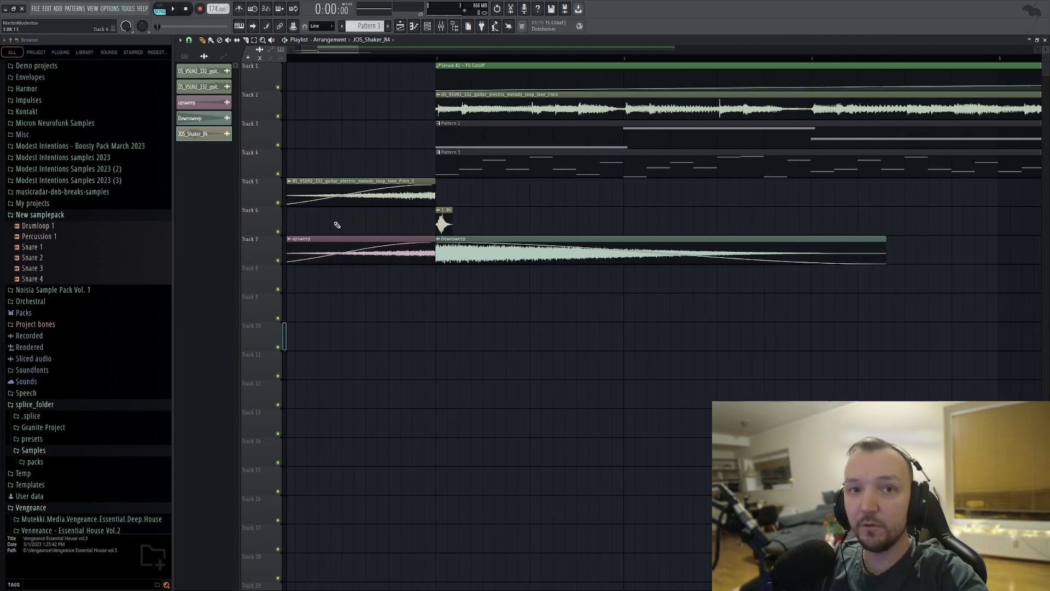
double_click(569, 219)
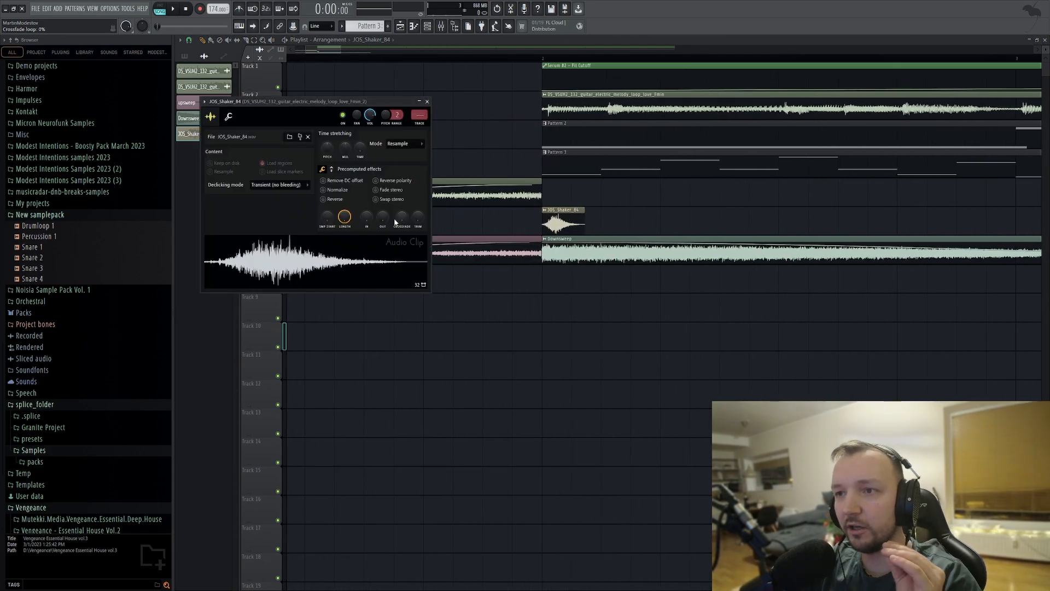
drag(383, 217, 382, 191)
click(333, 263)
click(356, 262)
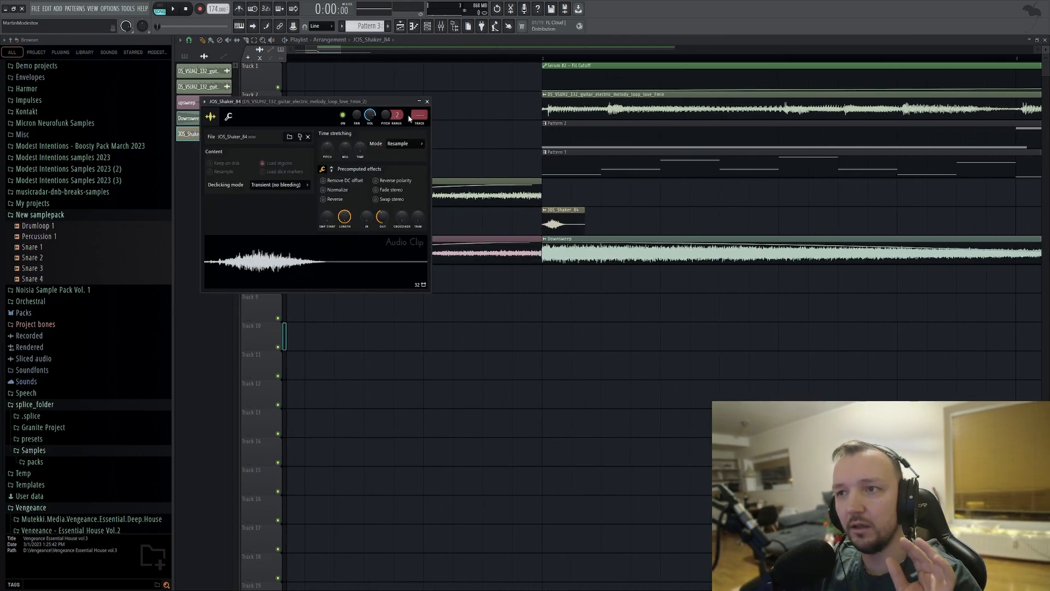
click(228, 117)
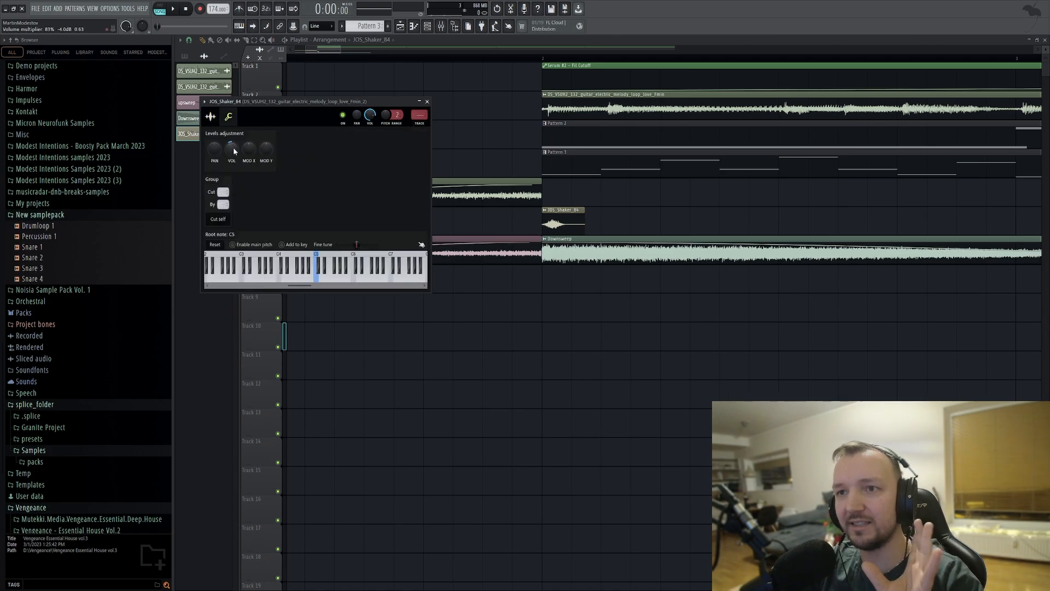
key(Escape)
scroll(634, 205, down, 5)
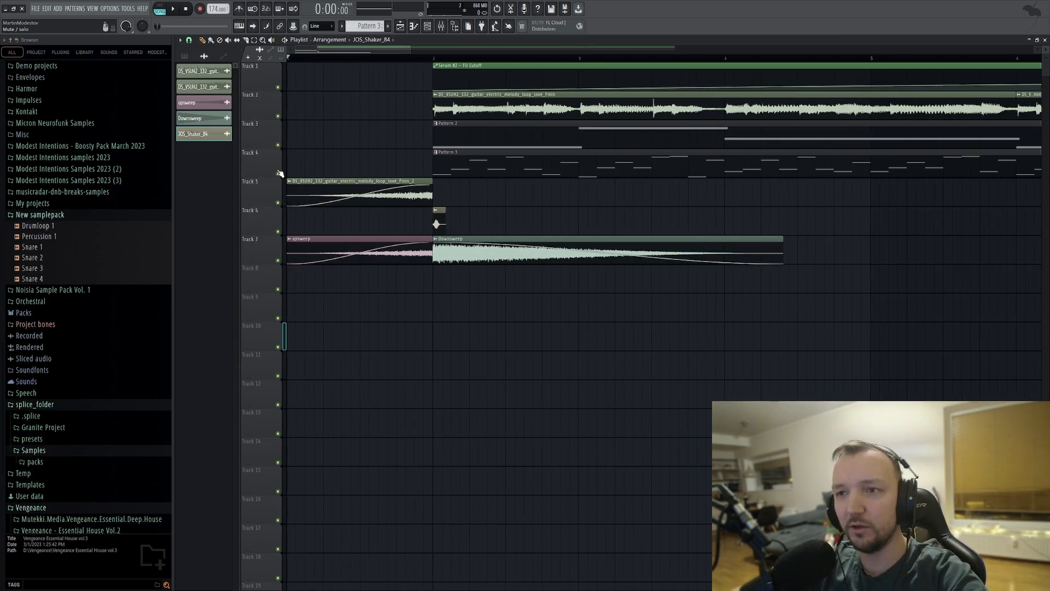
Try repeating the shaker hit on every beat of Track 6 from bar 2 into bar 4 while playing the arrangement.
click(472, 221)
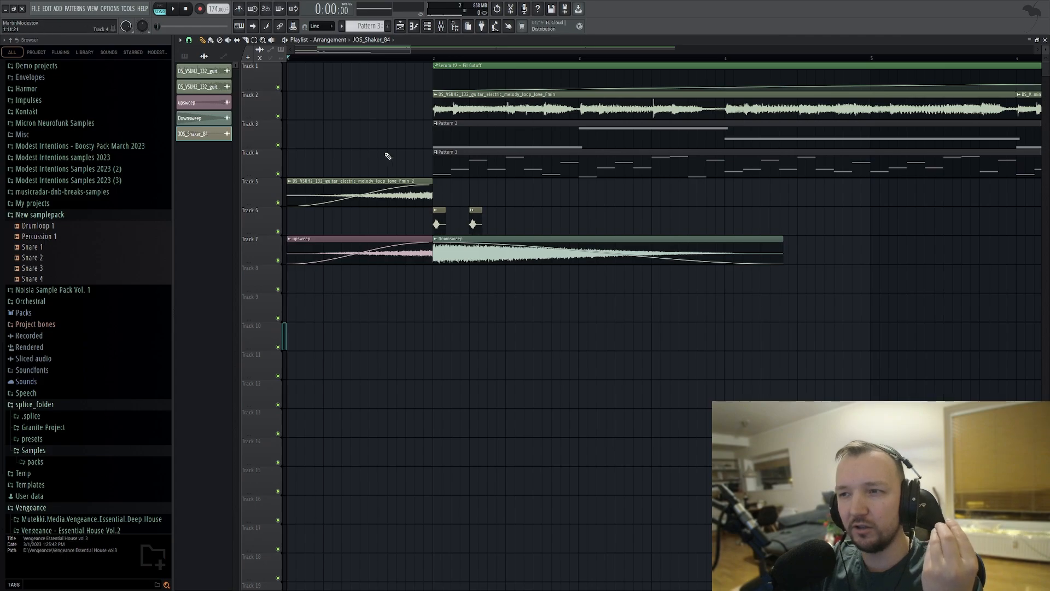
click(508, 223)
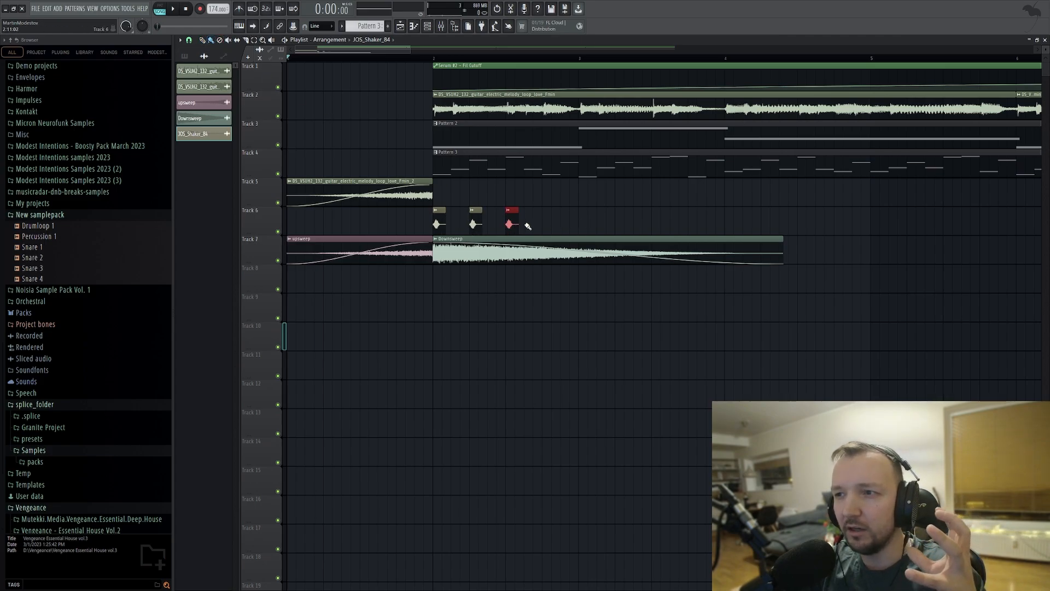
click(540, 224)
drag(538, 222, 546, 223)
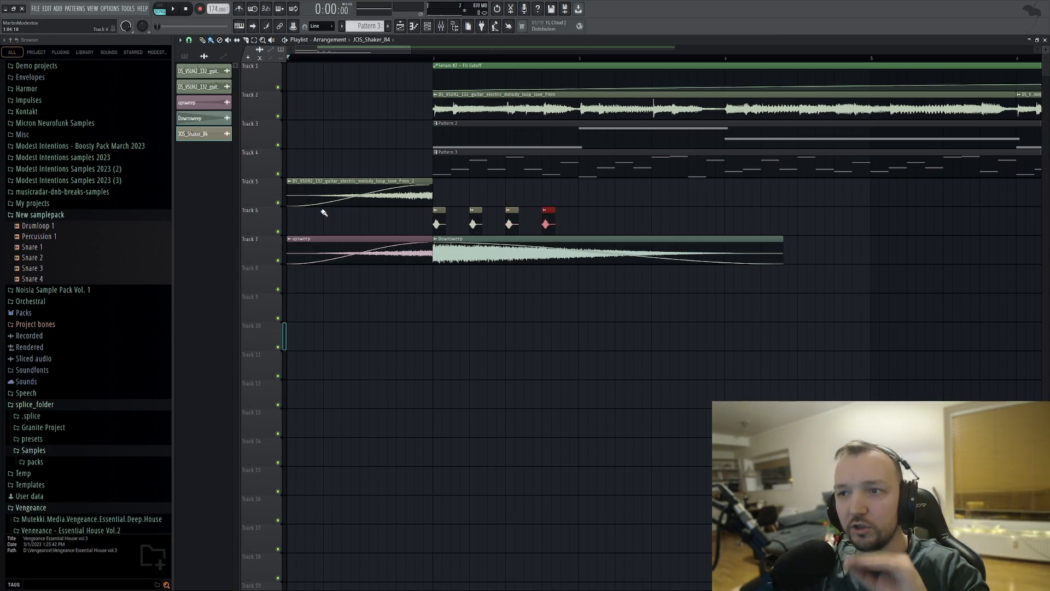
key(space)
scroll(448, 201, down, 3)
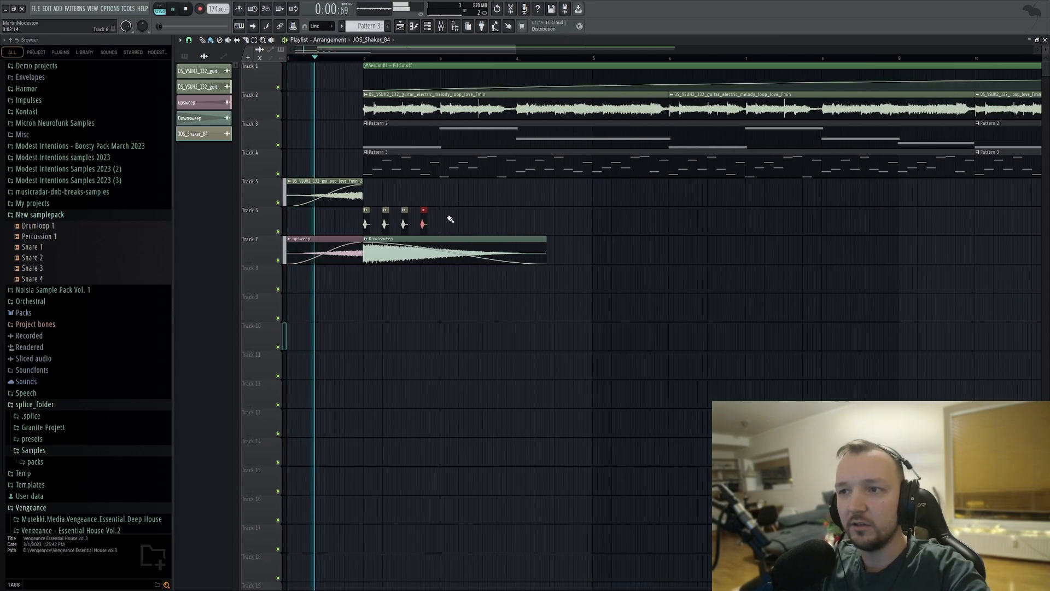
click(444, 222)
click(462, 224)
click(481, 224)
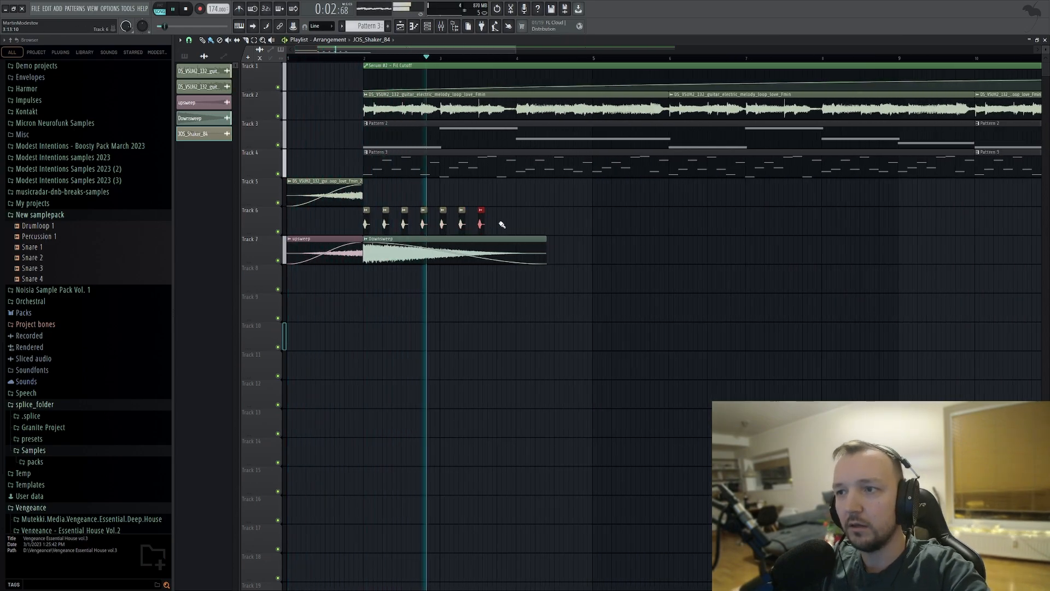
click(500, 224)
click(520, 223)
key(space)
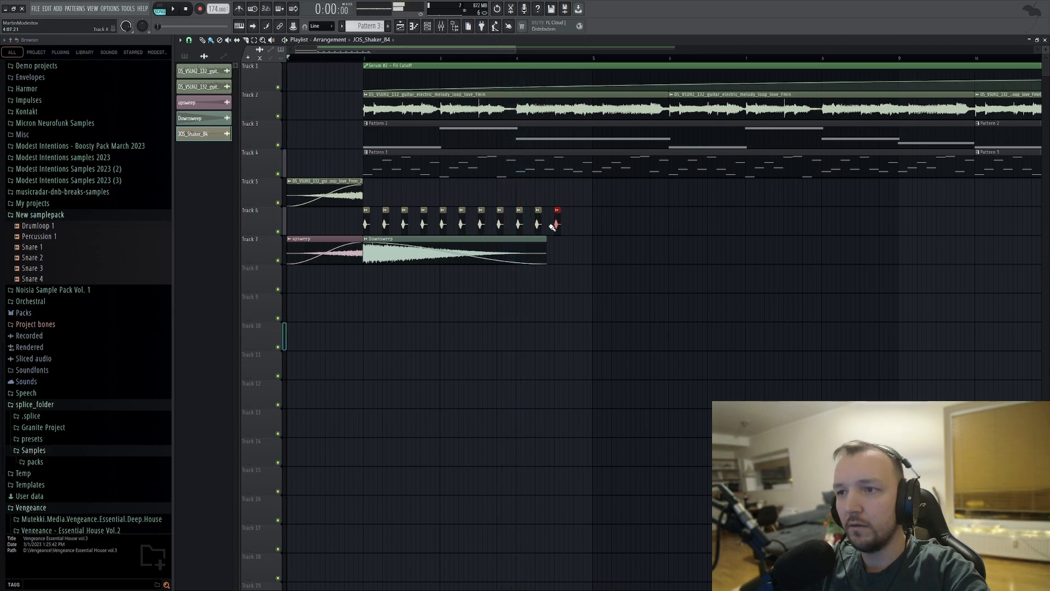
Delete all the repeated shaker hits on Track 6, keeping only the first one at bar 2.
right_click(519, 224)
right_click(499, 224)
right_click(481, 224)
right_click(461, 224)
right_click(444, 224)
right_click(425, 224)
right_click(406, 224)
right_click(399, 224)
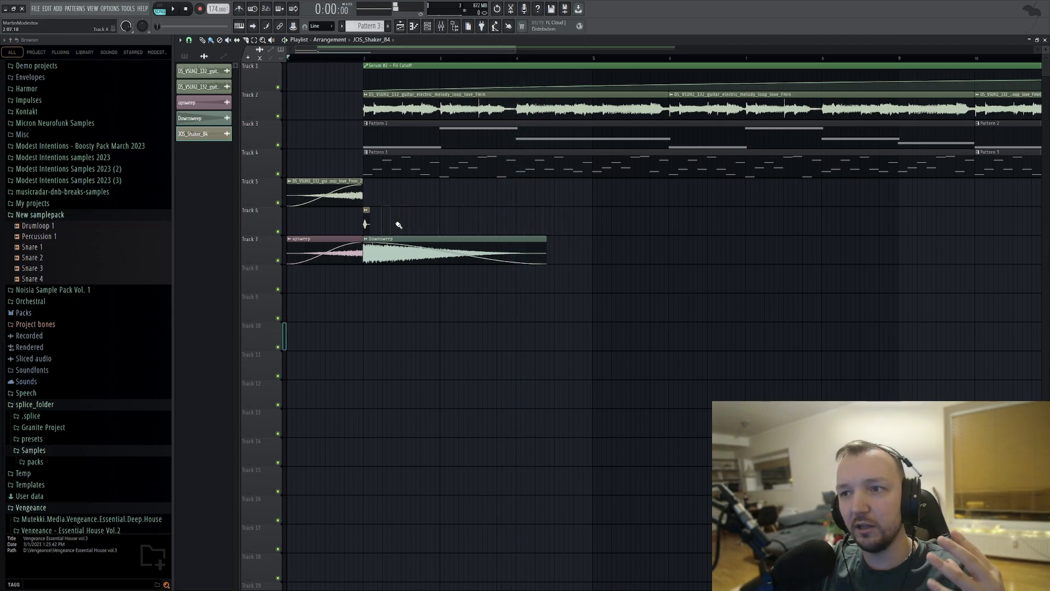
Repeat the shaker on Track 6 every two beats for six hits from bar 2, duplicate them at bar 5, and play the result.
drag(435, 227, 518, 225)
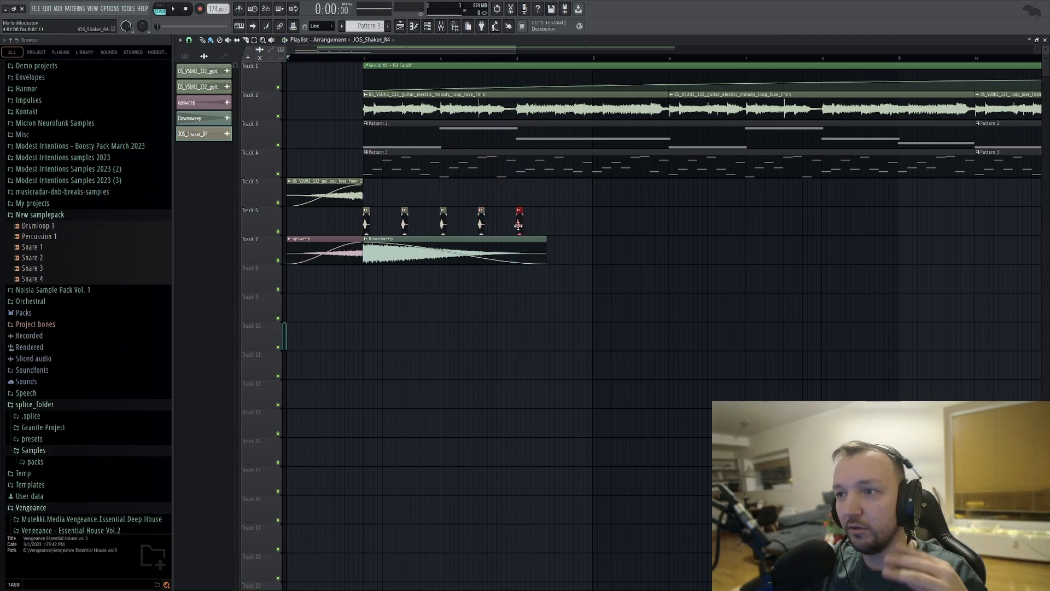
click(557, 224)
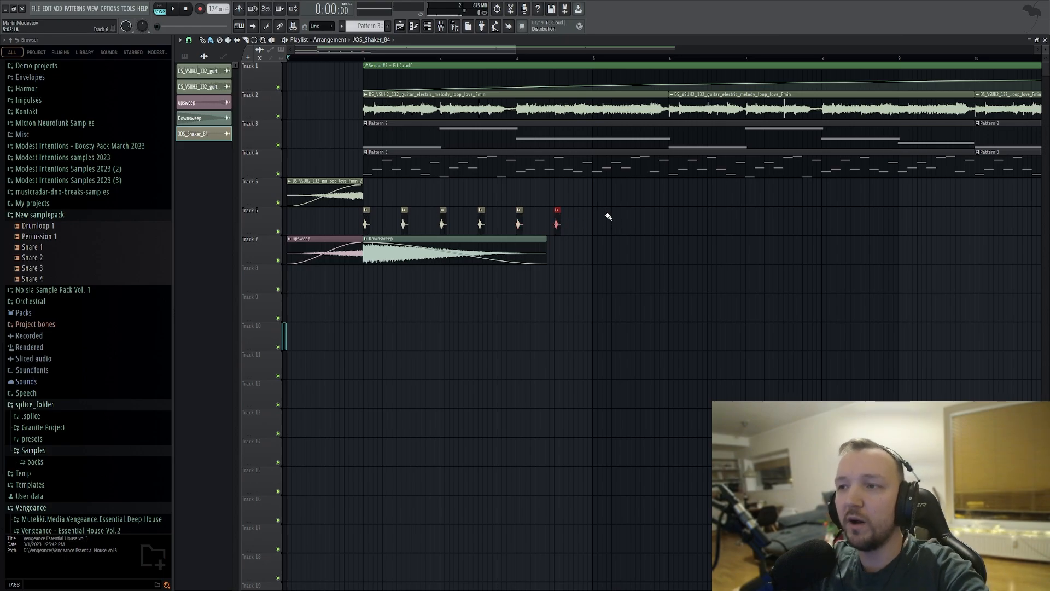
drag(612, 234, 358, 207)
key(ctrl+b)
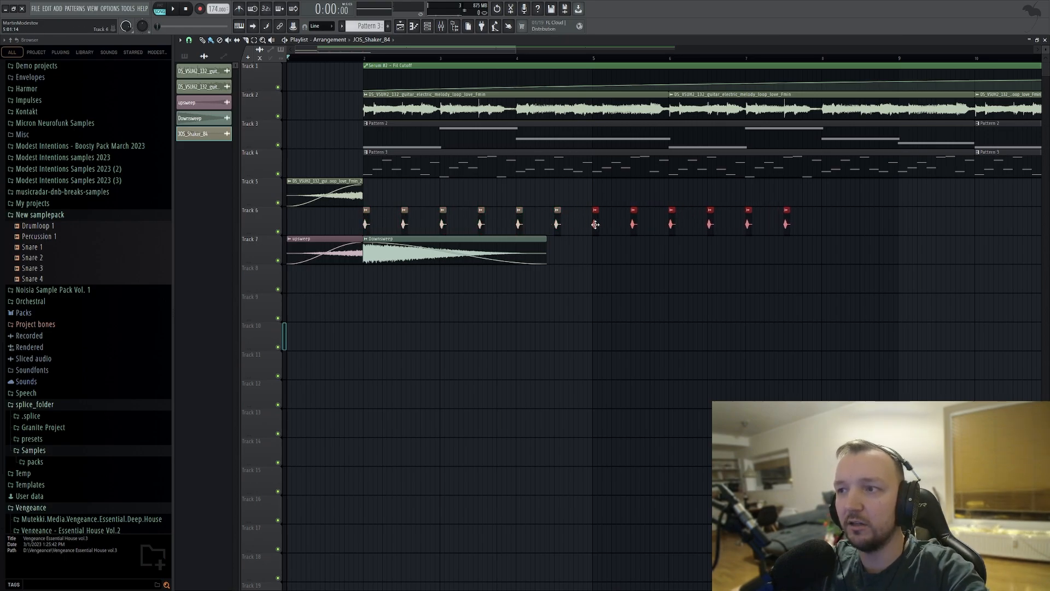
key(space)
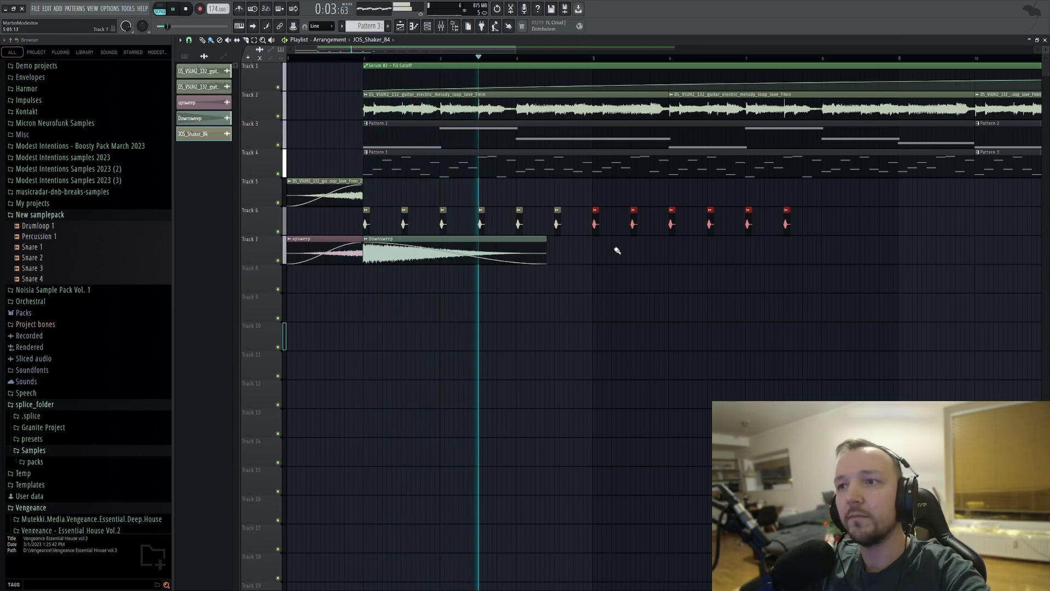
key(space)
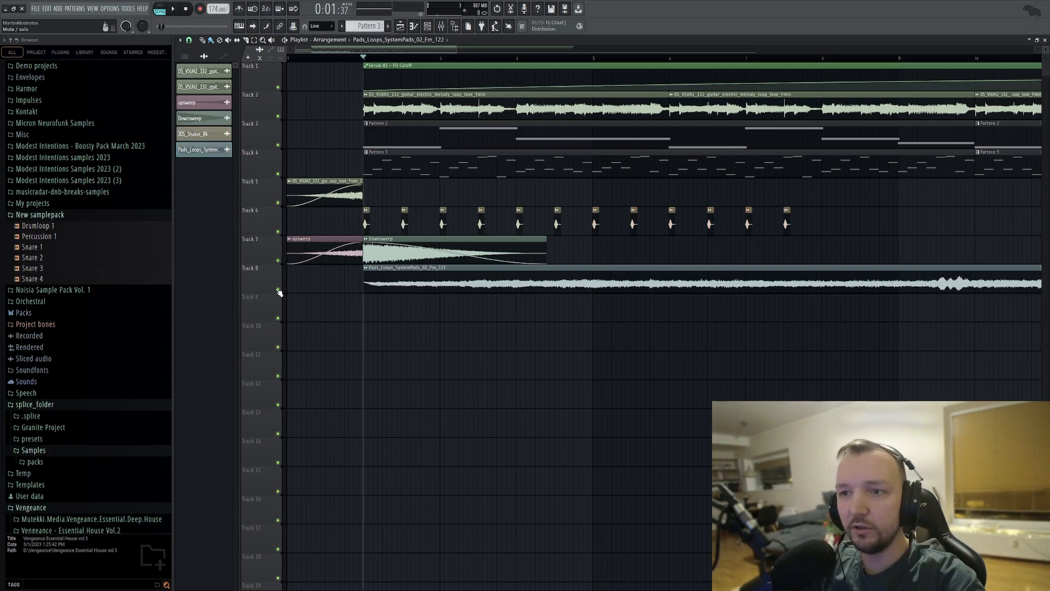
Solo Track 8 and listen to the Pads_Loops_SystemPads_02_Fm_122 clip at several positions.
right_click(278, 290)
scroll(417, 272, down, 3)
key(space)
scroll(417, 275, down, 2)
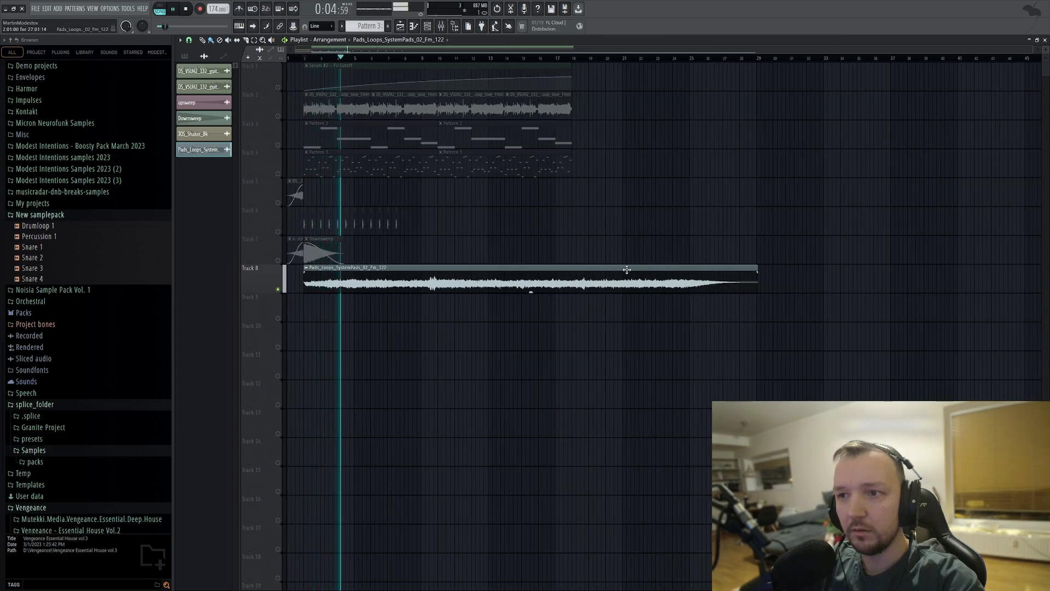
click(429, 60)
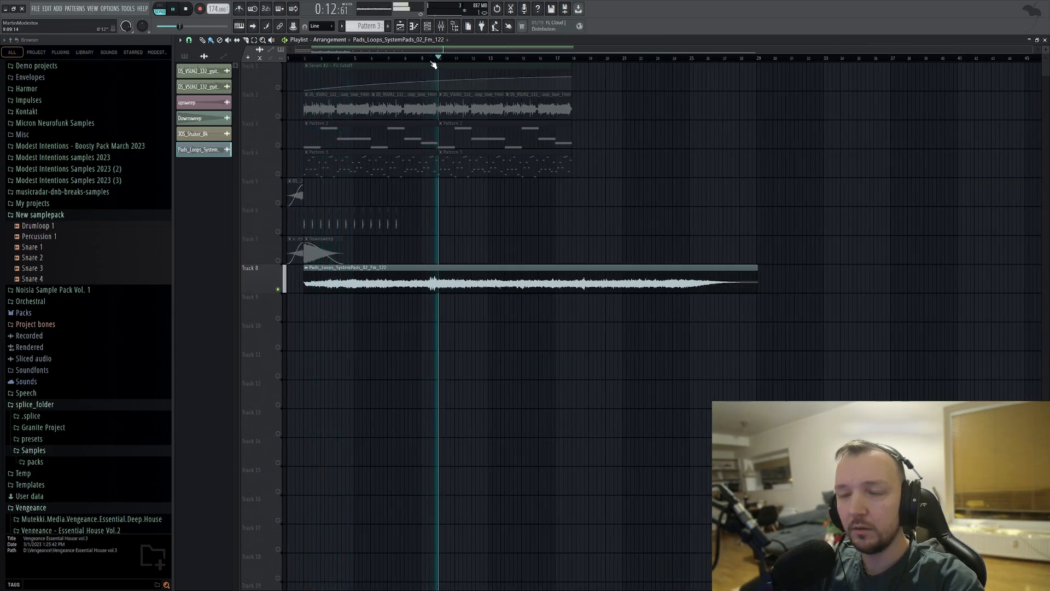
click(348, 59)
scroll(267, 251, up, 4)
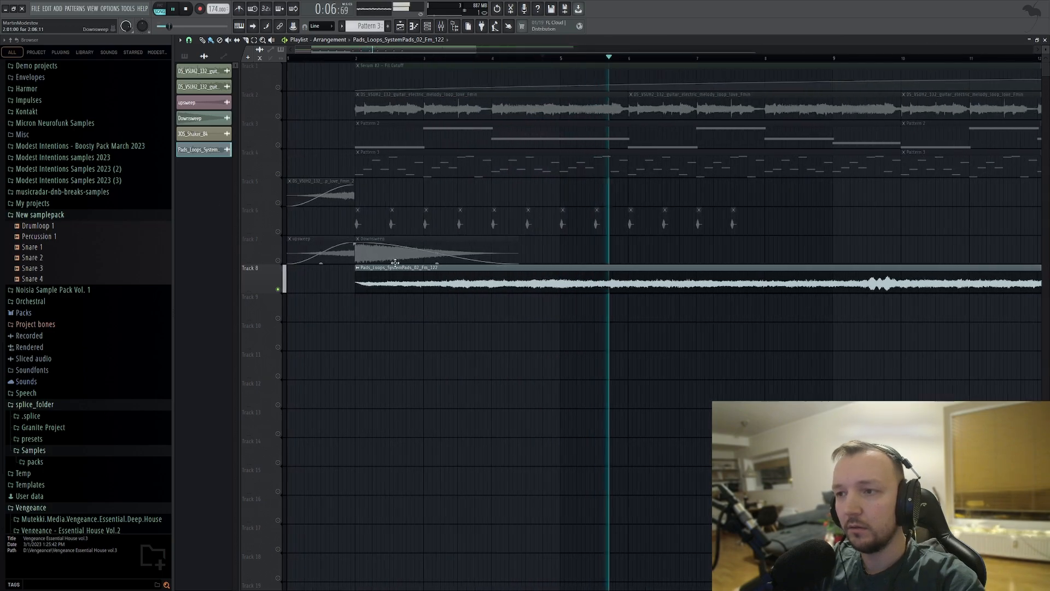
key(space)
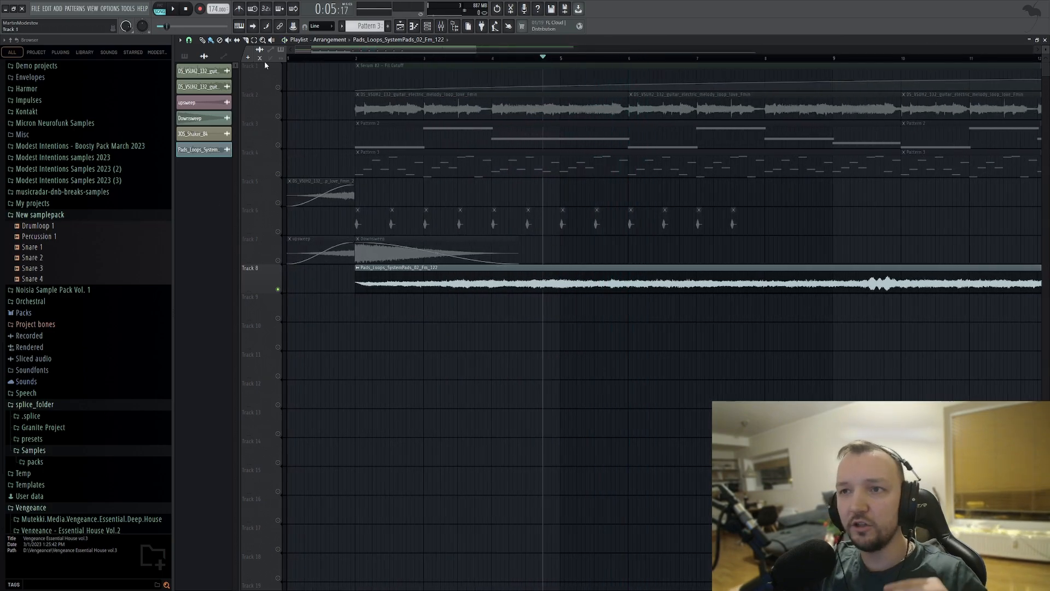
Slice the pad clip on Track 8 at bar 6, delete the remainder, and copy the four-bar piece to bar 6.
drag(637, 272, 633, 305)
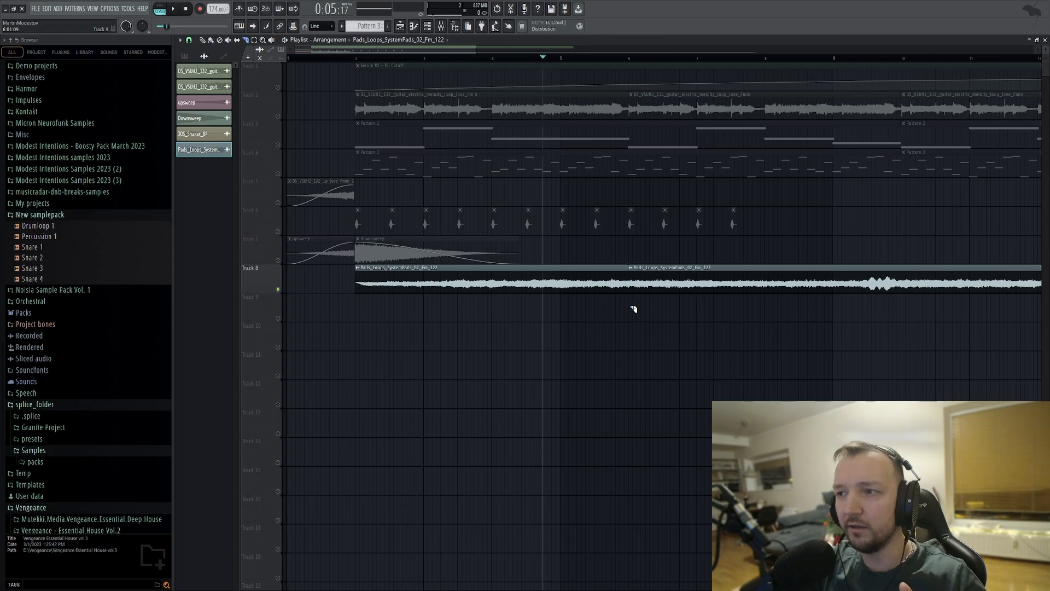
right_click(634, 272)
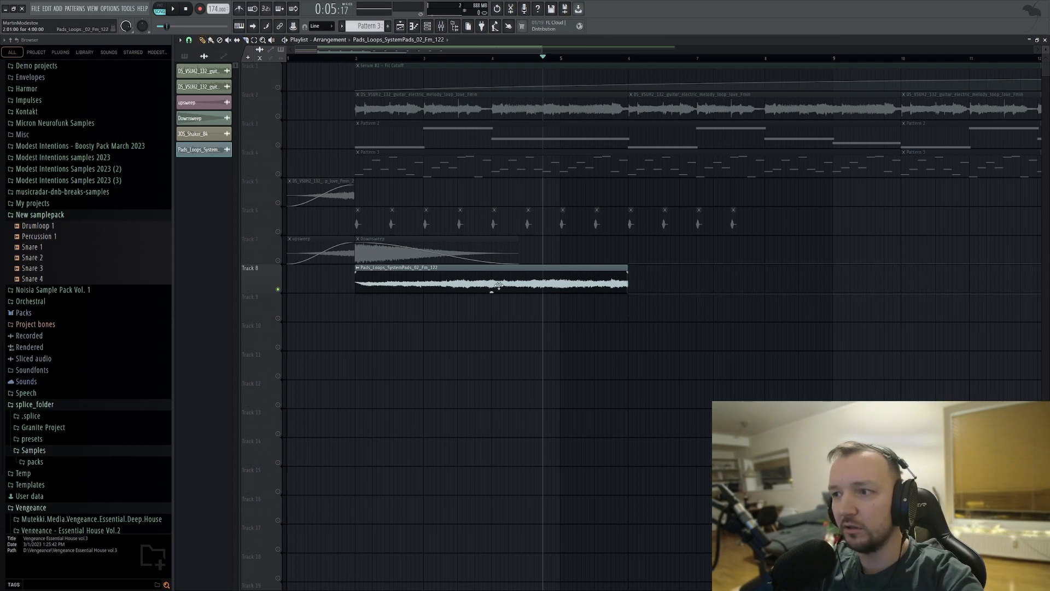
mouse_move(388, 282)
mouse_down()
mouse_move(682, 282)
mouse_move(384, 281)
mouse_move(655, 275)
mouse_up()
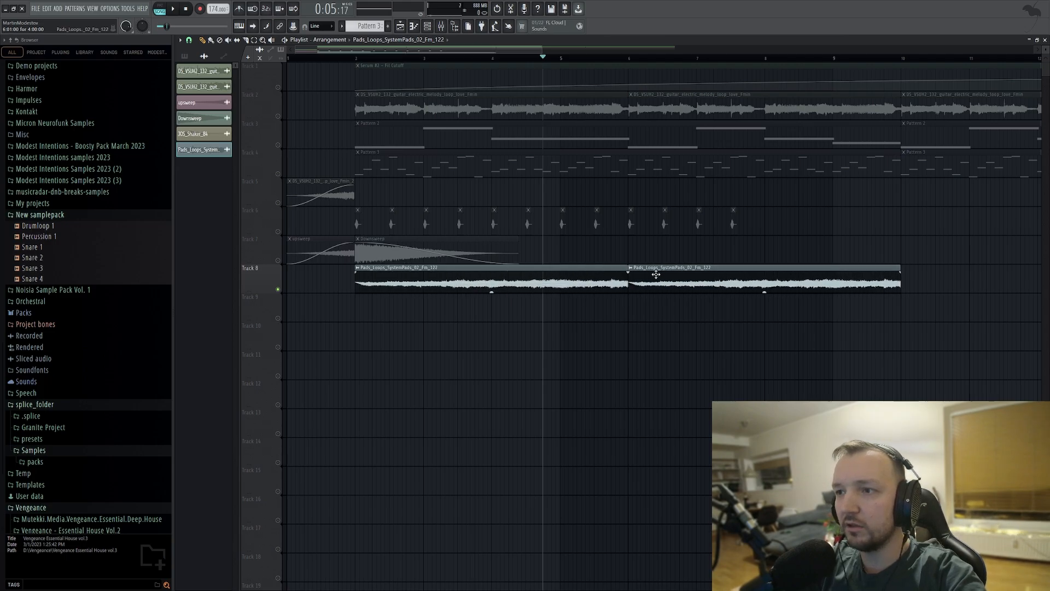
right_click(633, 276)
click(635, 280)
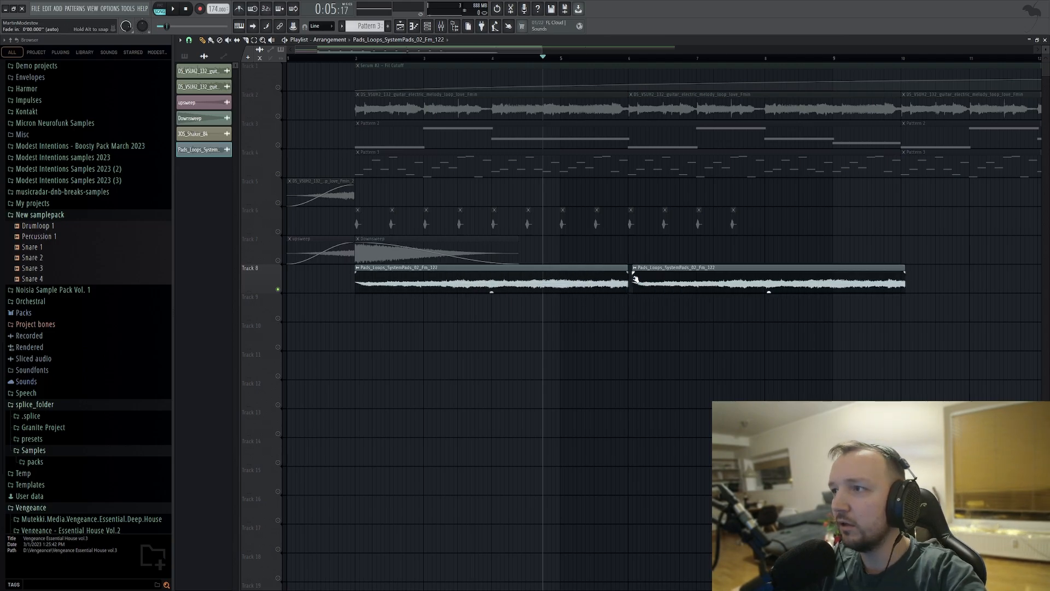
double_click(705, 274)
drag(695, 275, 690, 275)
Route the pad loop to mixer track 4, load ValhallaShimmer in slot 6, and close all open windows.
double_click(690, 275)
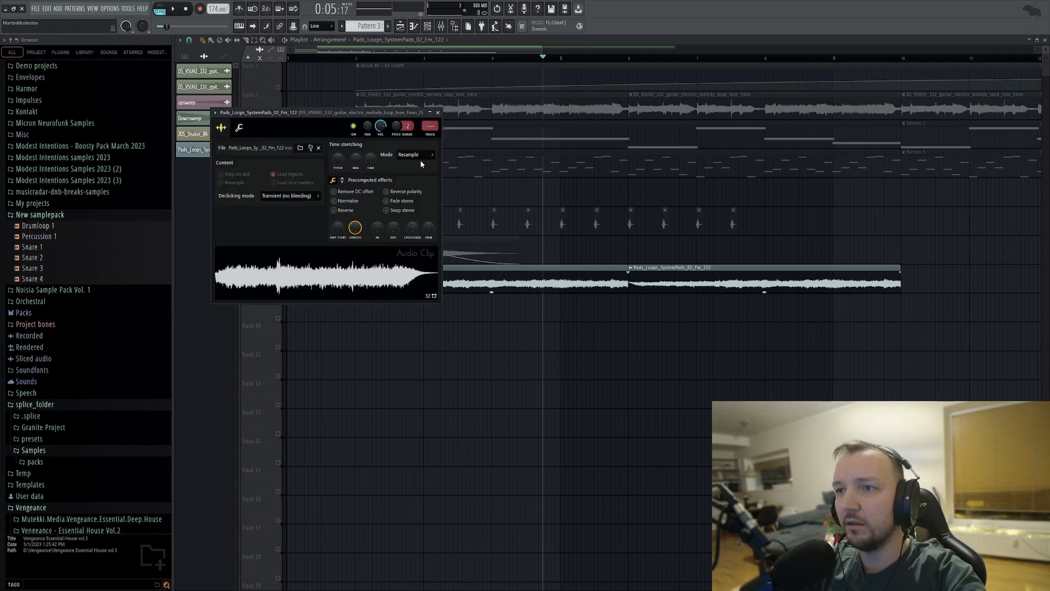
key(ctrl+l)
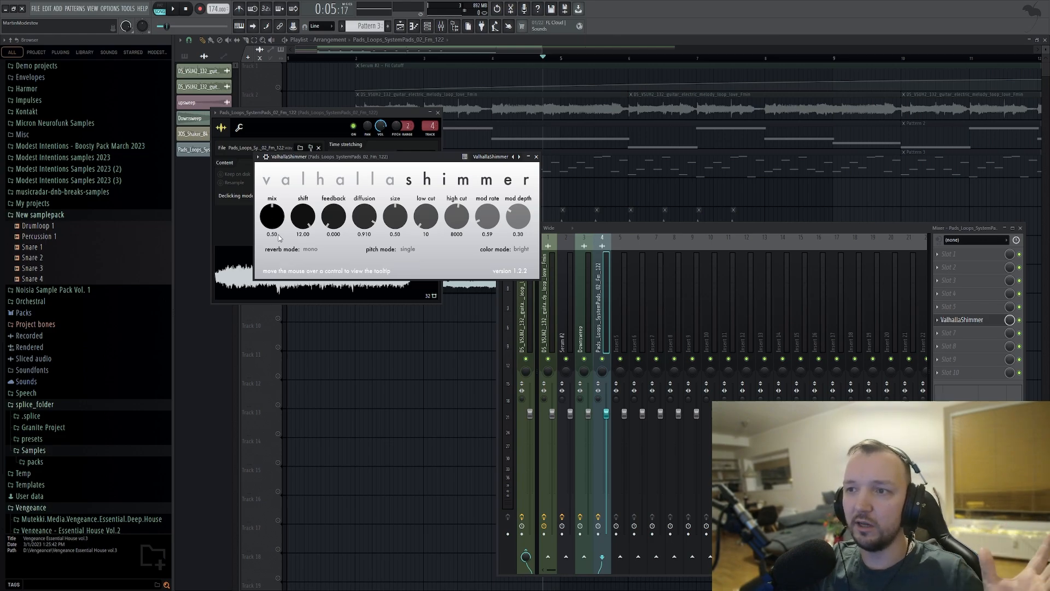
key(F12)
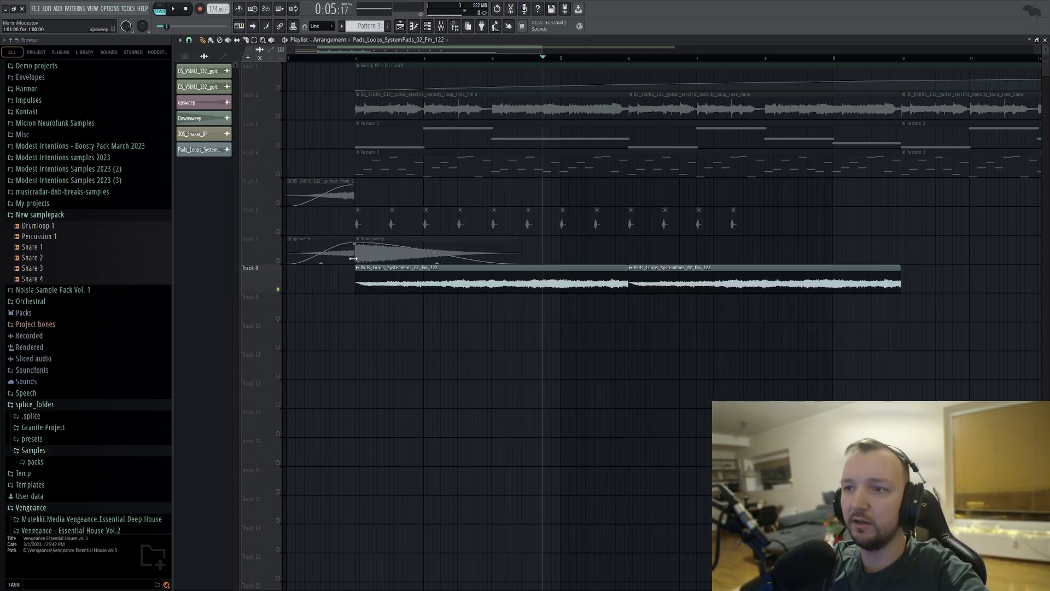
Unsolo Track 8 and play the whole arrangement from the start.
right_click(278, 290)
right_click(277, 290)
right_click(278, 289)
scroll(377, 314, down, 5)
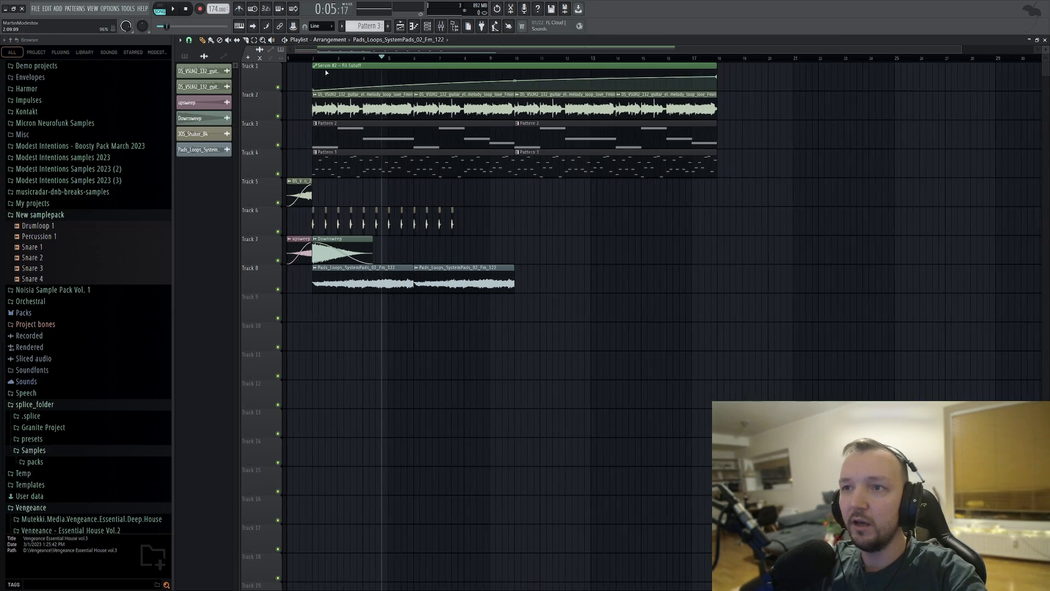
drag(307, 58, 180, 58)
scroll(195, 234, up, 4)
key(space)
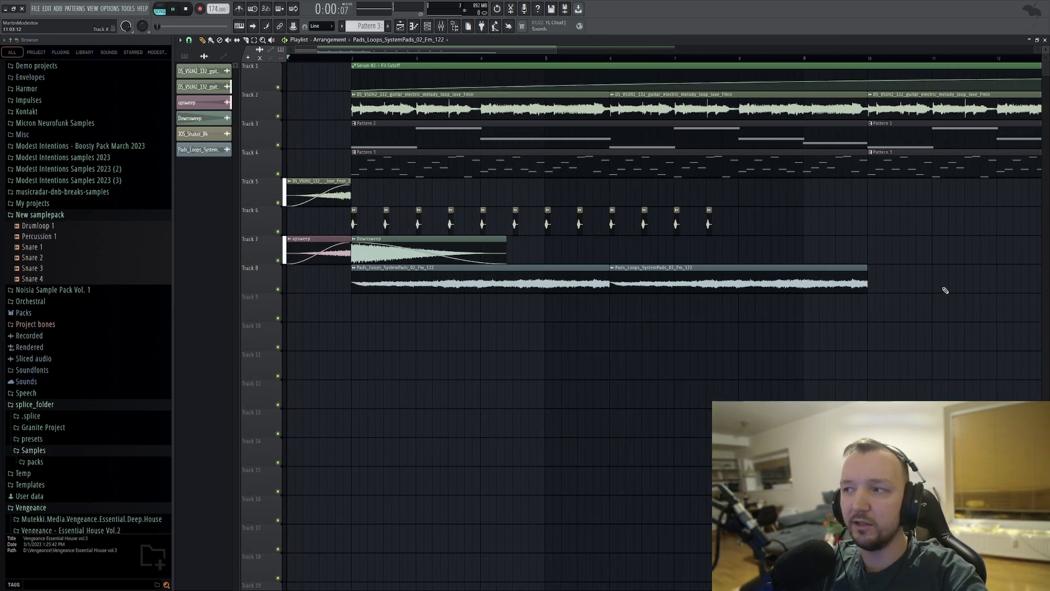
Duplicate the two pad clips on Track 8 at bar 10 and the twelve shaker hits on Track 6 from bar 8.
drag(940, 291, 497, 296)
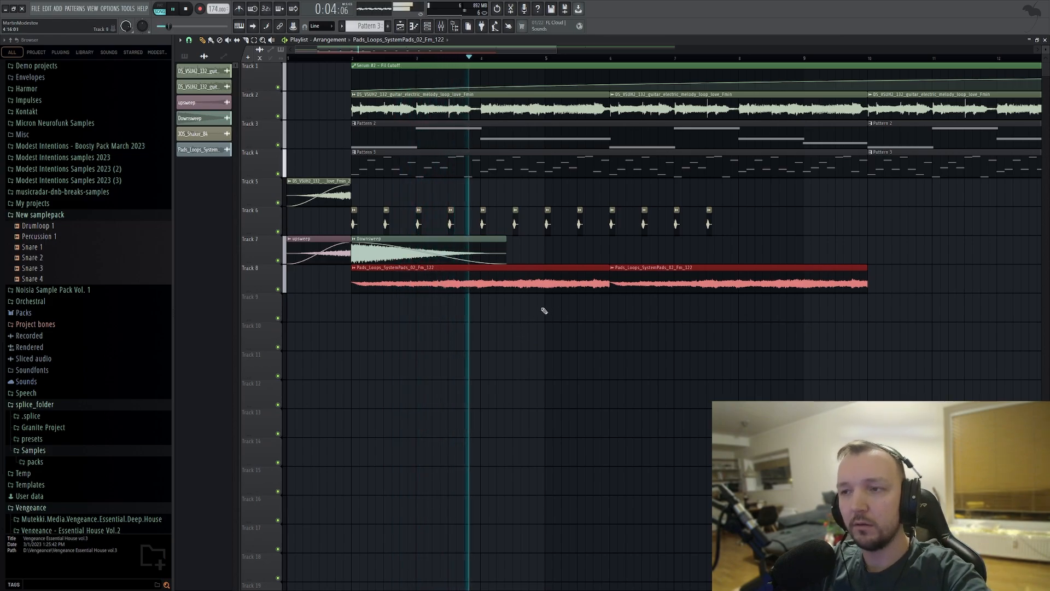
key(ctrl+b)
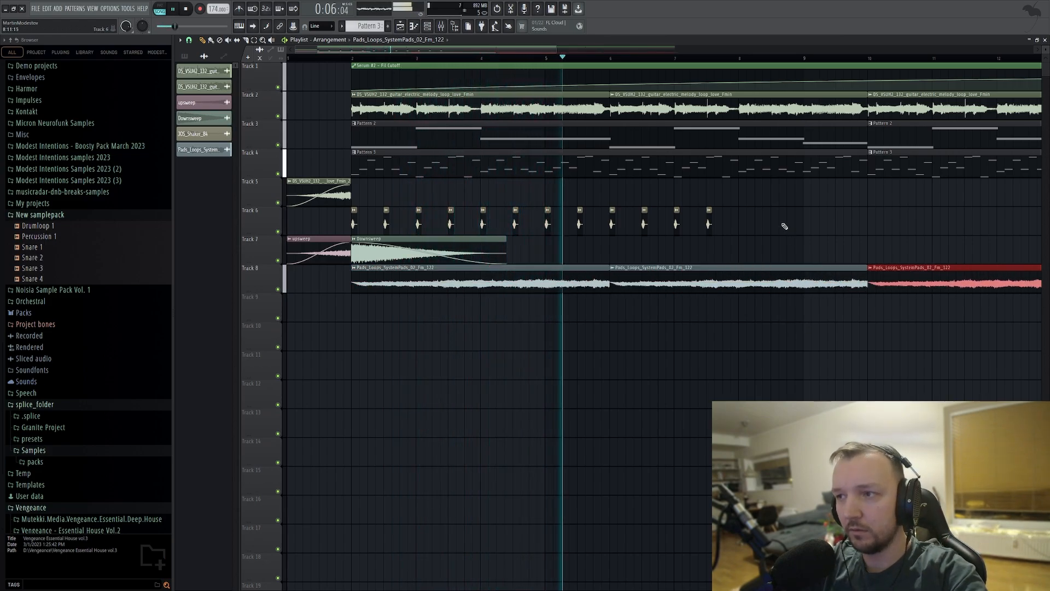
drag(773, 221, 374, 227)
key(ctrl+b)
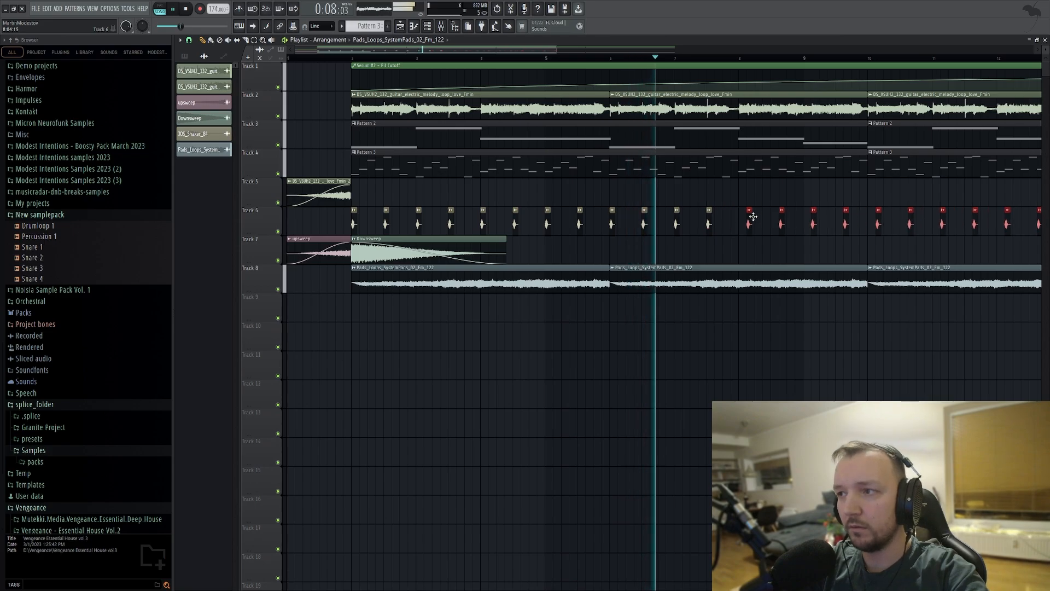
scroll(722, 237, down, 3)
scroll(691, 255, up, 4)
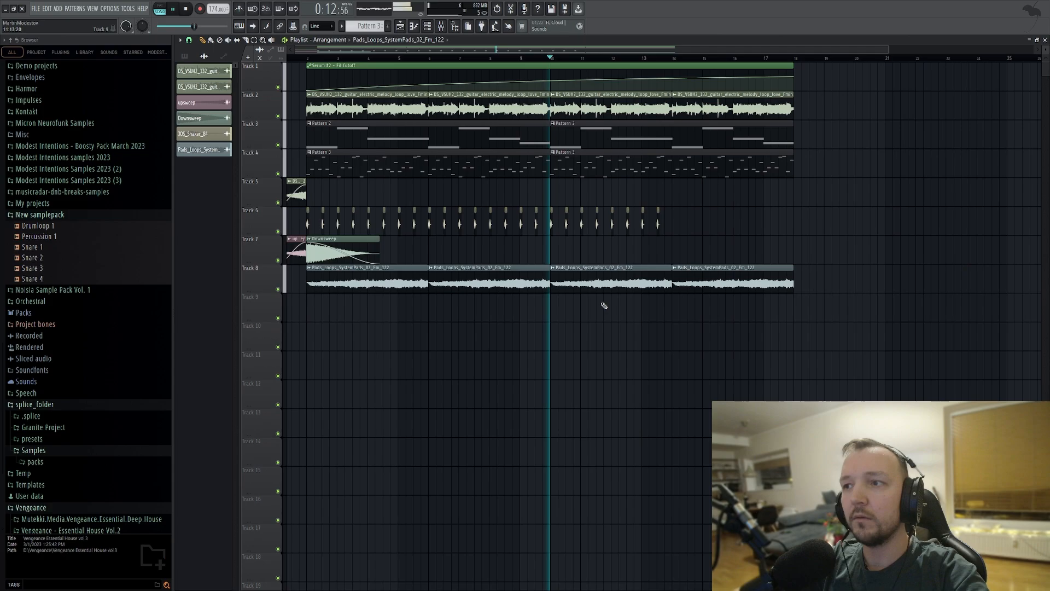
mouse_move(685, 231)
mouse_down()
mouse_move(541, 227)
mouse_move(701, 225)
mouse_up()
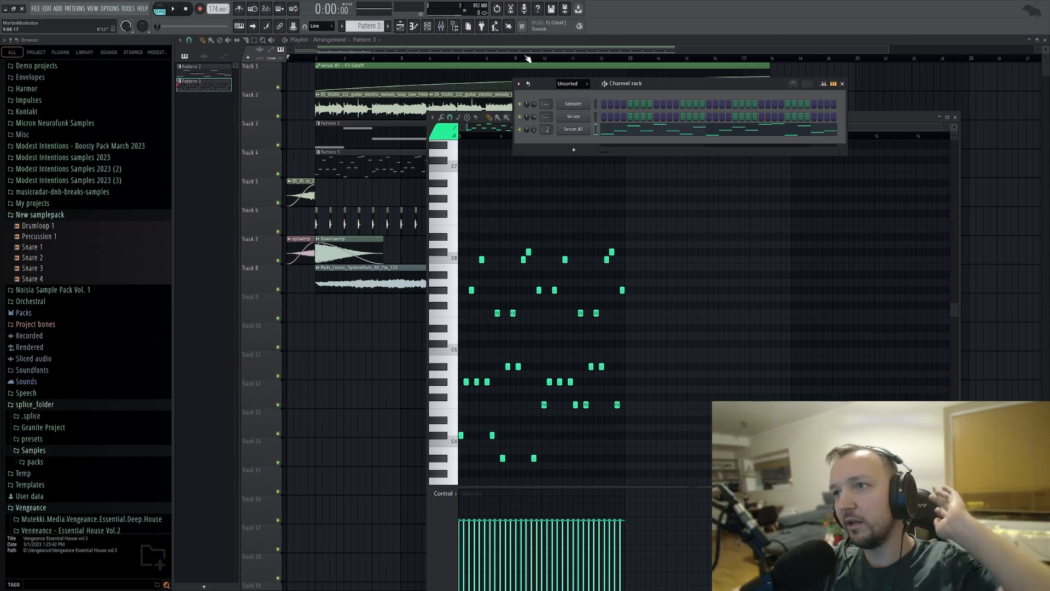
Close all open windows and play the arrangement from about bar 11.
click(583, 132)
key(F12)
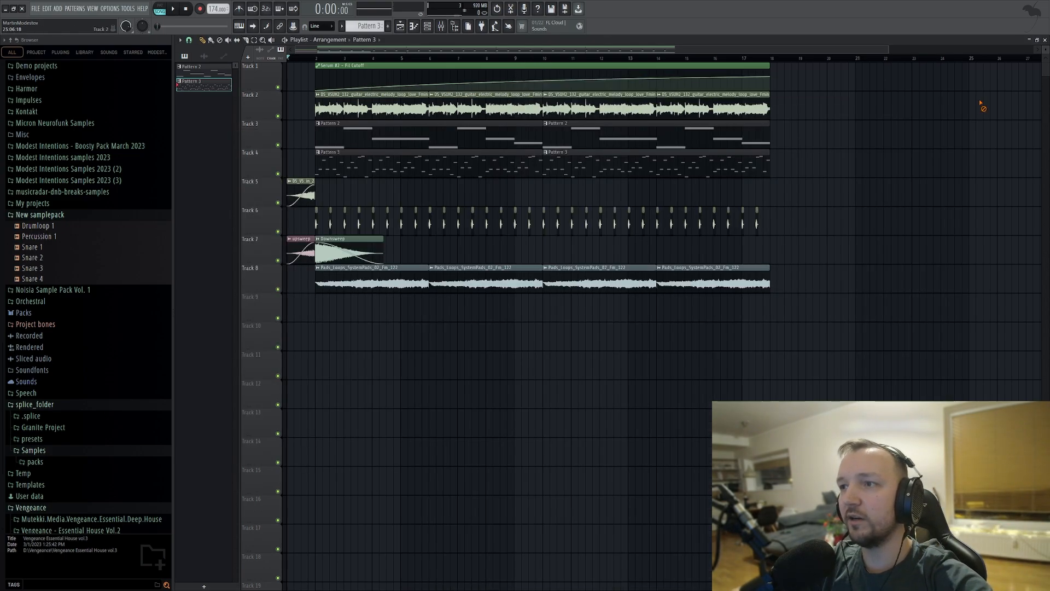
click(579, 57)
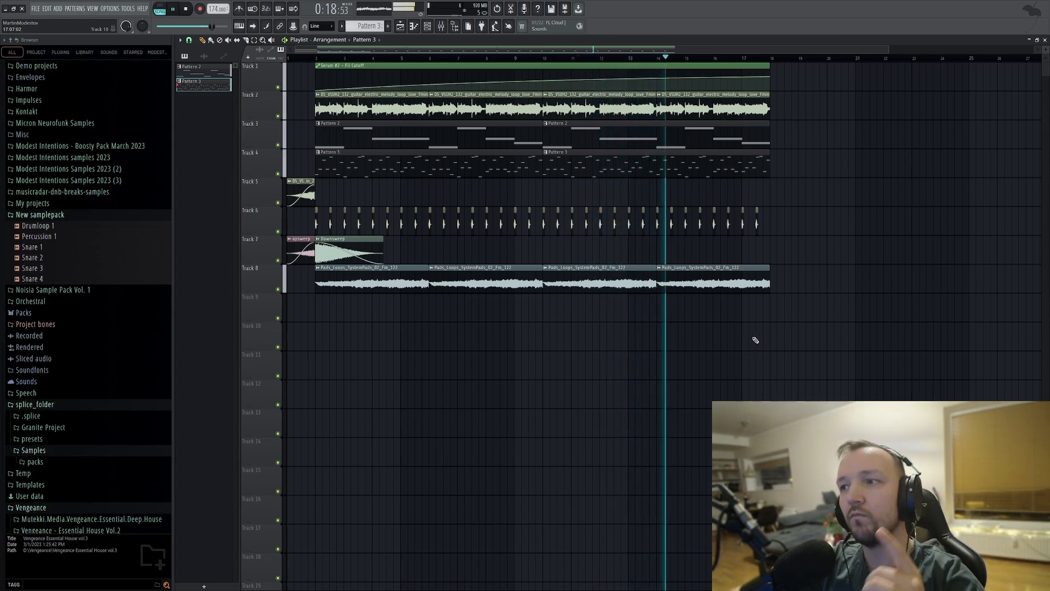
key(space)
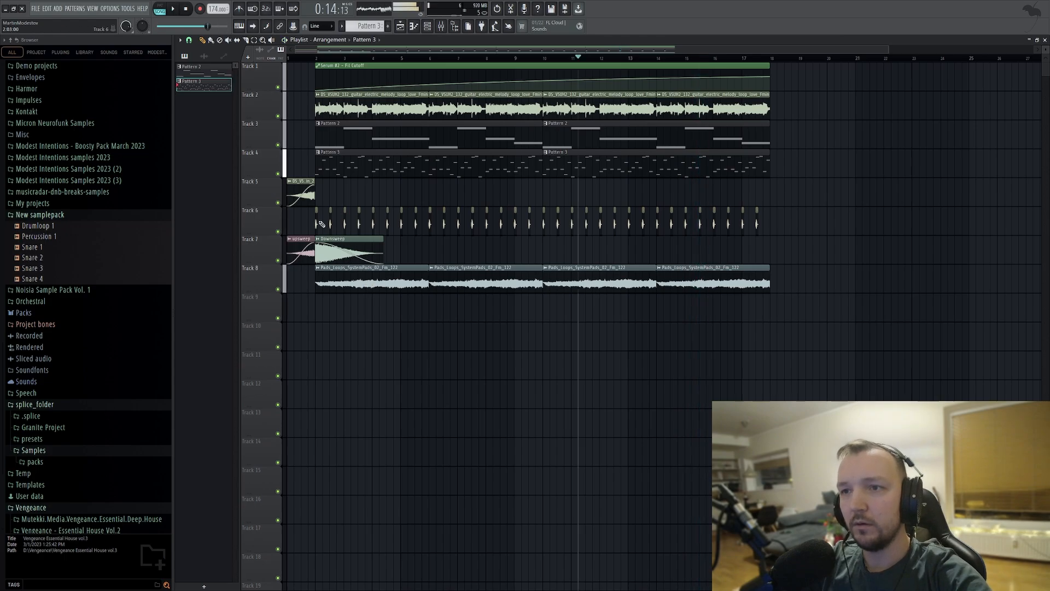
Copy the upsweep and downsweep on Track 7 to bar 17, and duplicate the guitar, pattern, shaker and pad clips at bar 18.
drag(399, 256, 294, 246)
drag(300, 244, 755, 245)
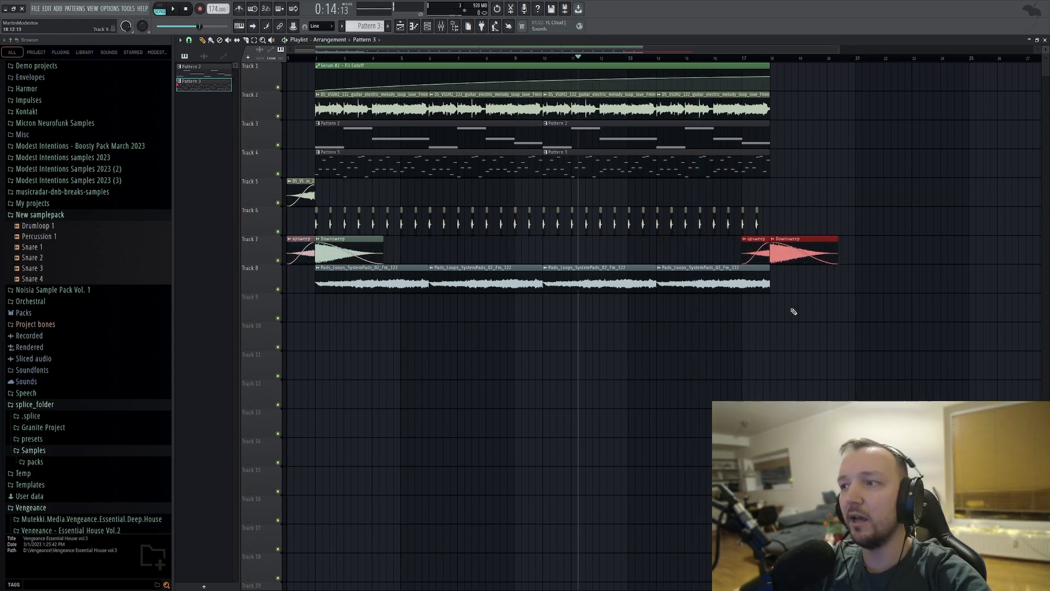
drag(826, 322, 327, 279)
drag(794, 237, 321, 62)
drag(342, 101, 779, 87)
right_click(777, 82)
Deselect the copied clips and play the sweep transition from bar 17 into the new section.
click(742, 58)
key(space)
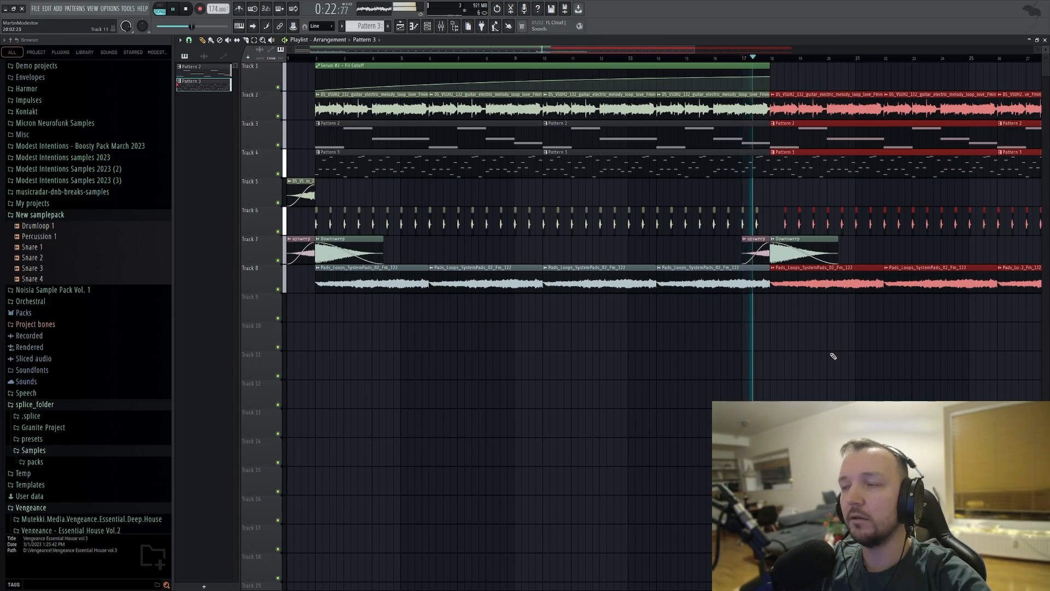
ctrl+click(821, 379)
key(space)
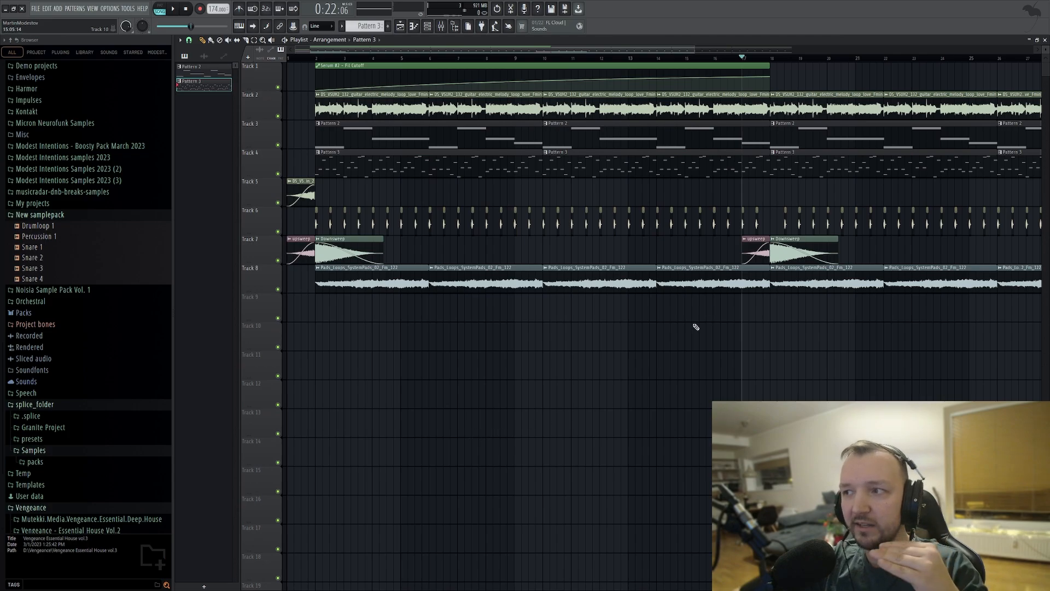
Align the off-grid Track 6 shaker hit with the start of bar 18, and preview Pattern 2 in its piano roll.
scroll(786, 221, up, 3)
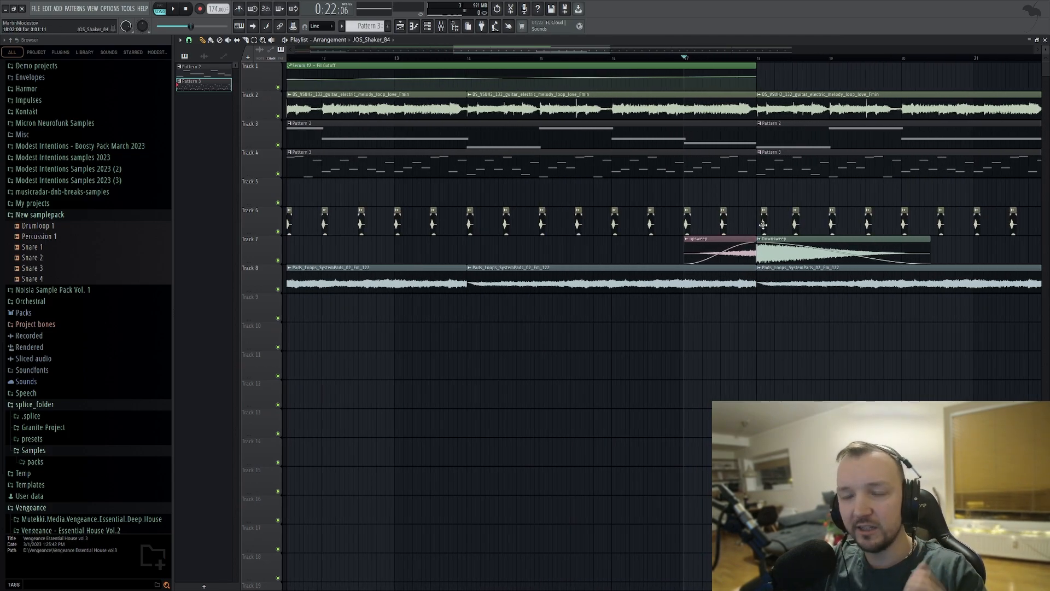
drag(755, 222, 759, 221)
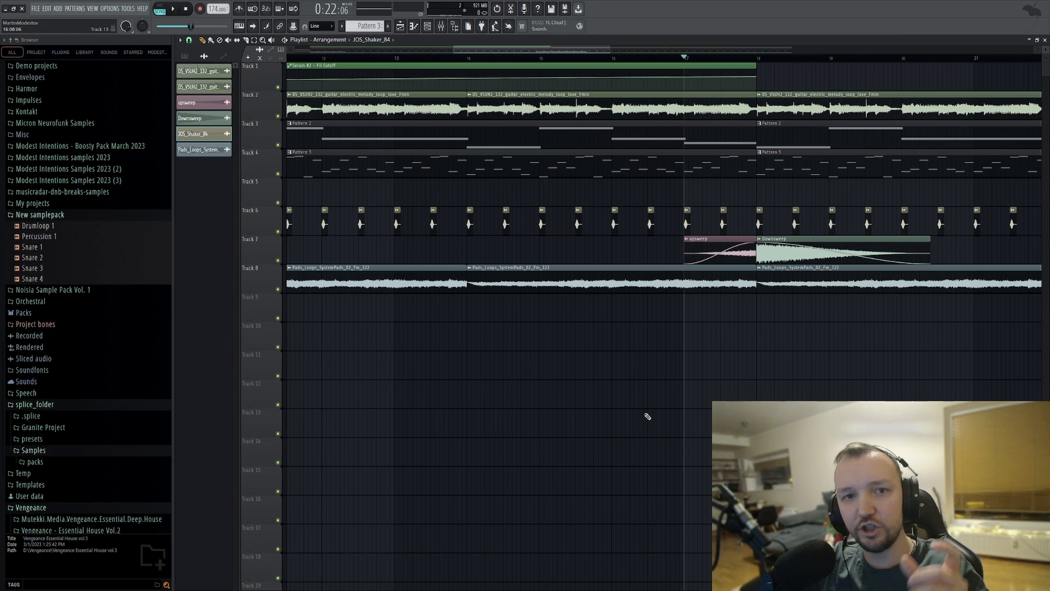
double_click(778, 148)
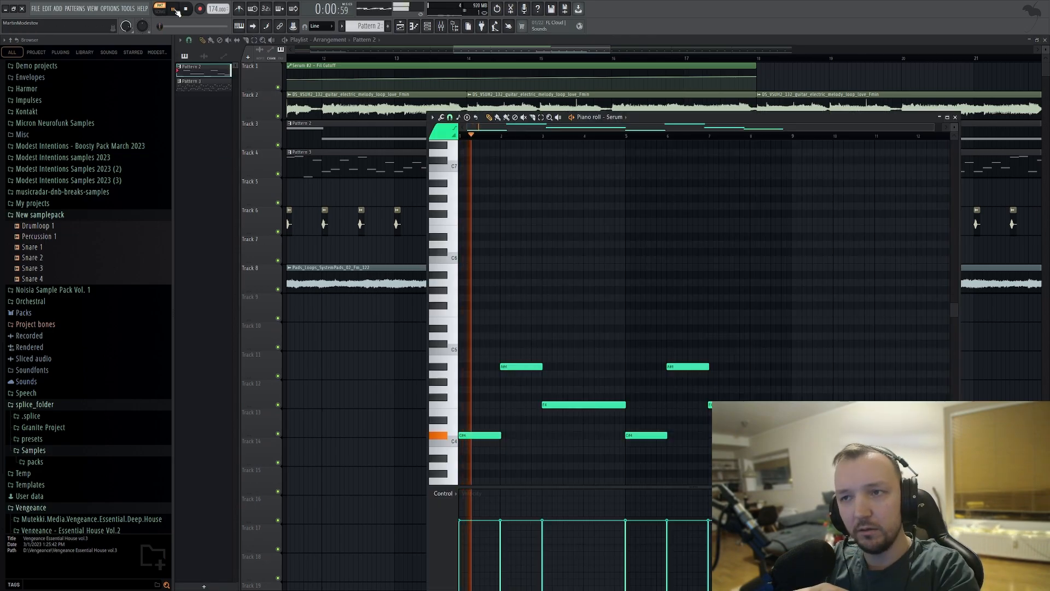
right_click(333, 411)
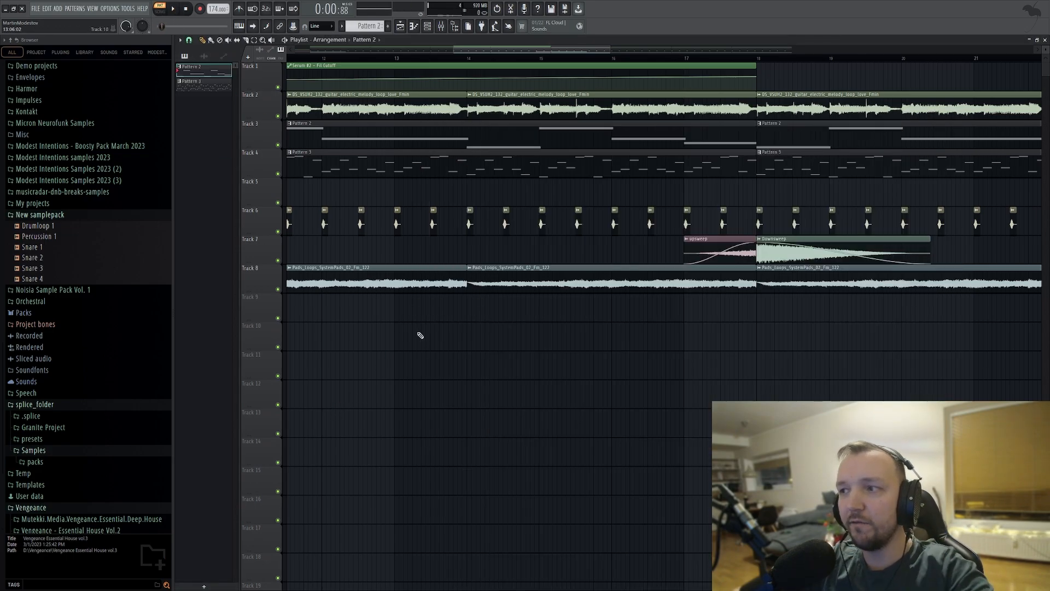
Audition clap samples in the VEH3 Claps folder of Vengeance Essential House vol.3, as far as VEH3 Claps 061.
scroll(96, 339, down, 3)
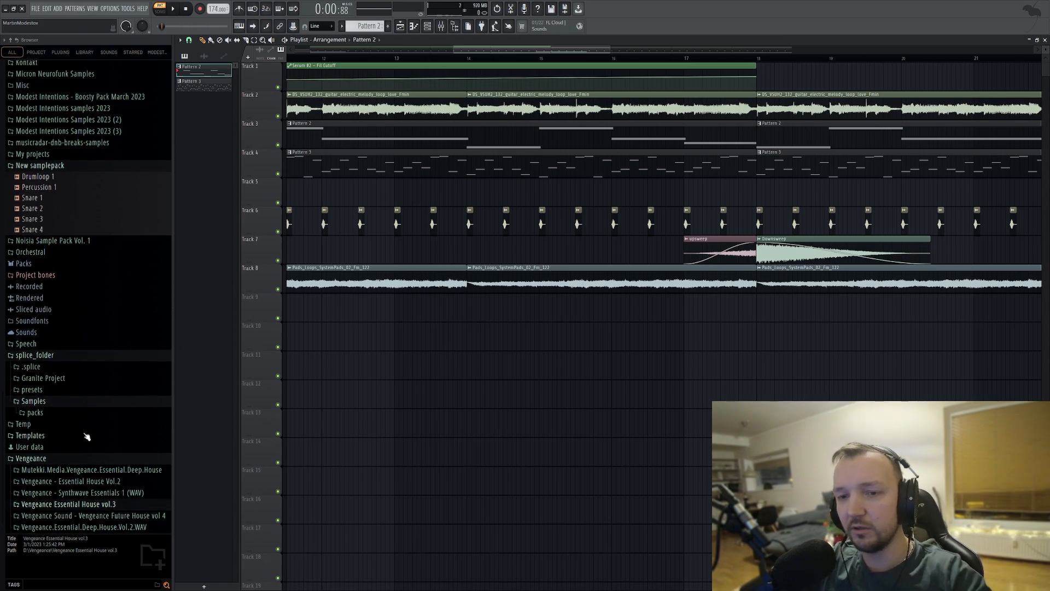
click(100, 506)
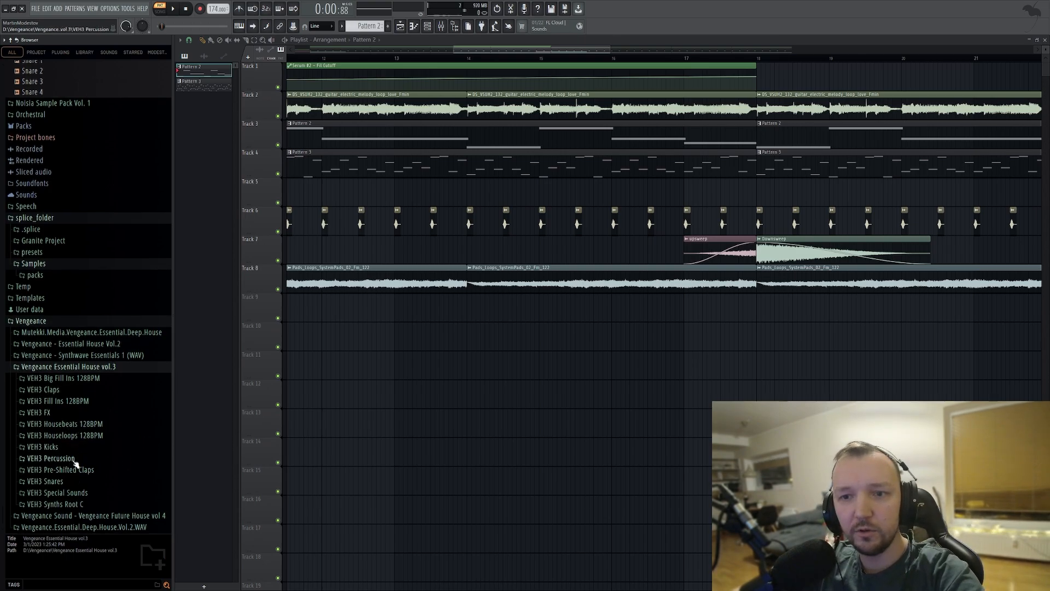
click(43, 389)
scroll(70, 398, down, 5)
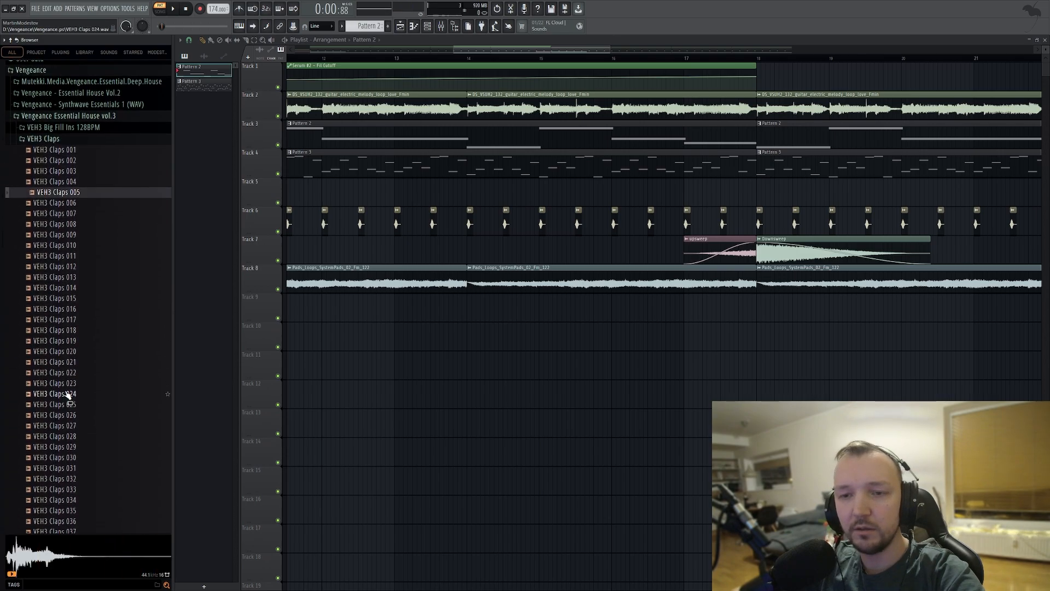
click(76, 423)
click(81, 454)
scroll(80, 404, down, 6)
click(80, 391)
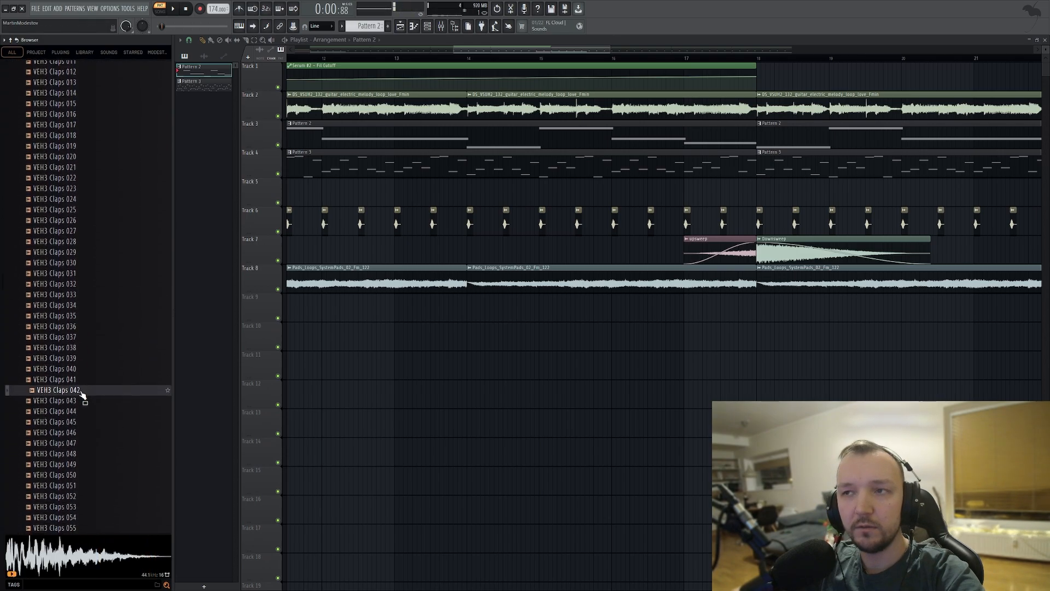
click(72, 444)
scroll(75, 404, down, 6)
click(75, 409)
scroll(76, 411, down, 1)
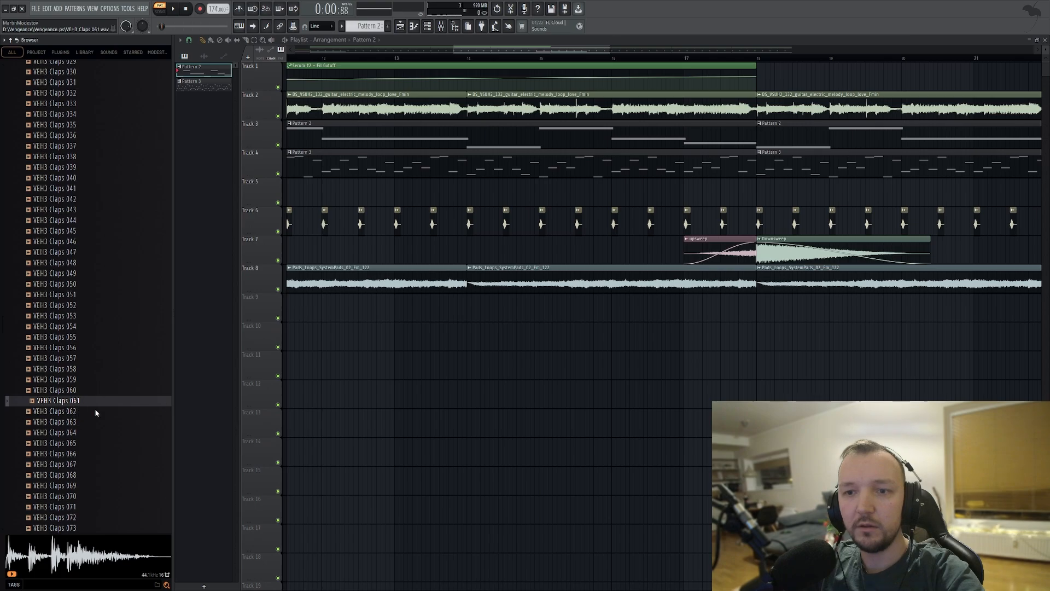
Load VEH3 Claps 061 into a new channel and program its hits on steps 5 and 13 of a new Pattern 4.
middle_click(95, 410)
click(428, 29)
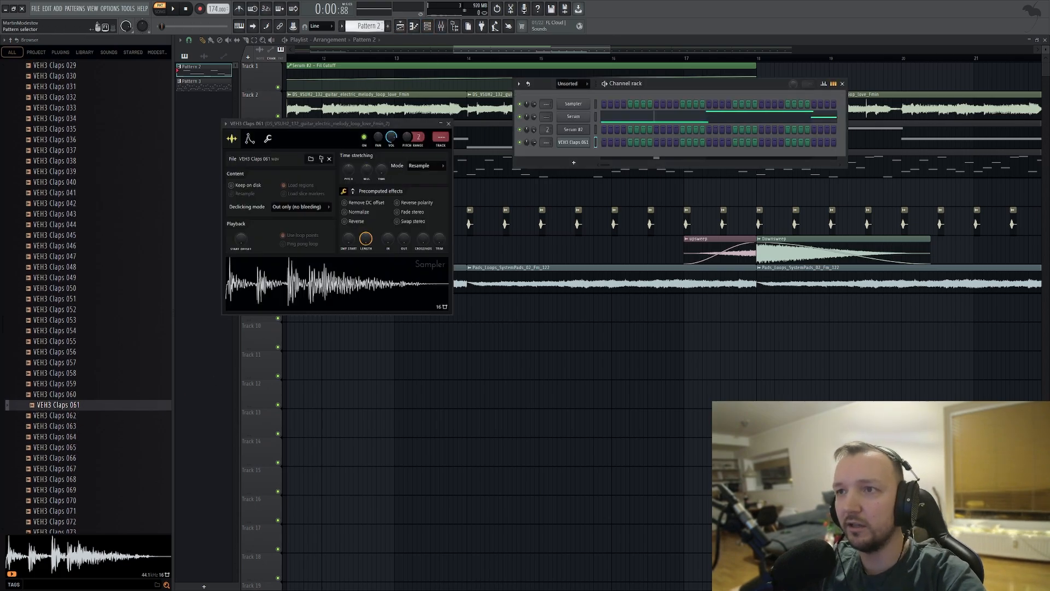
scroll(374, 26, down, 1)
scroll(367, 24, down, 1)
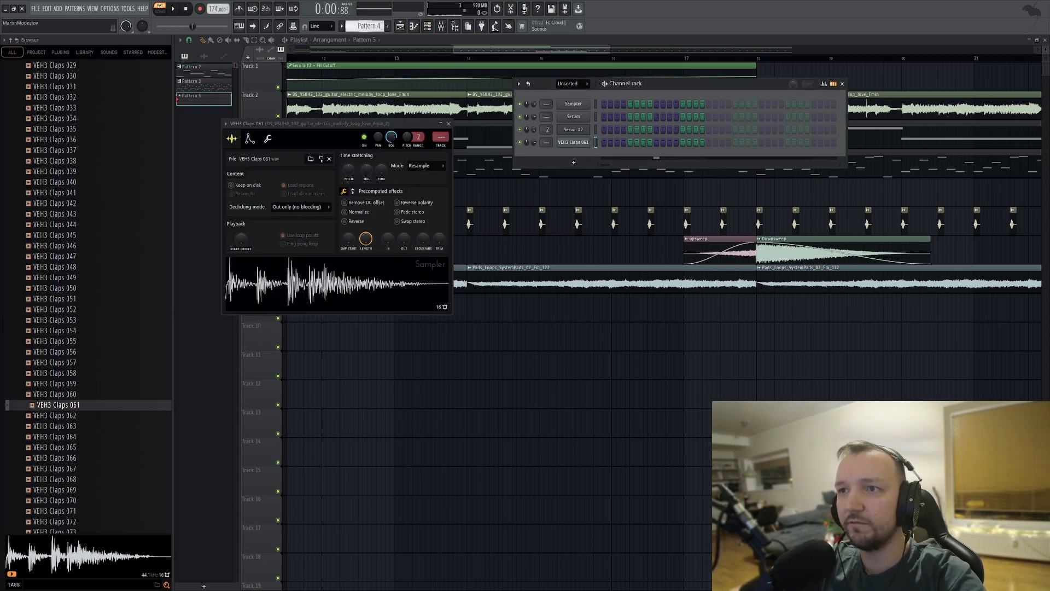
click(683, 142)
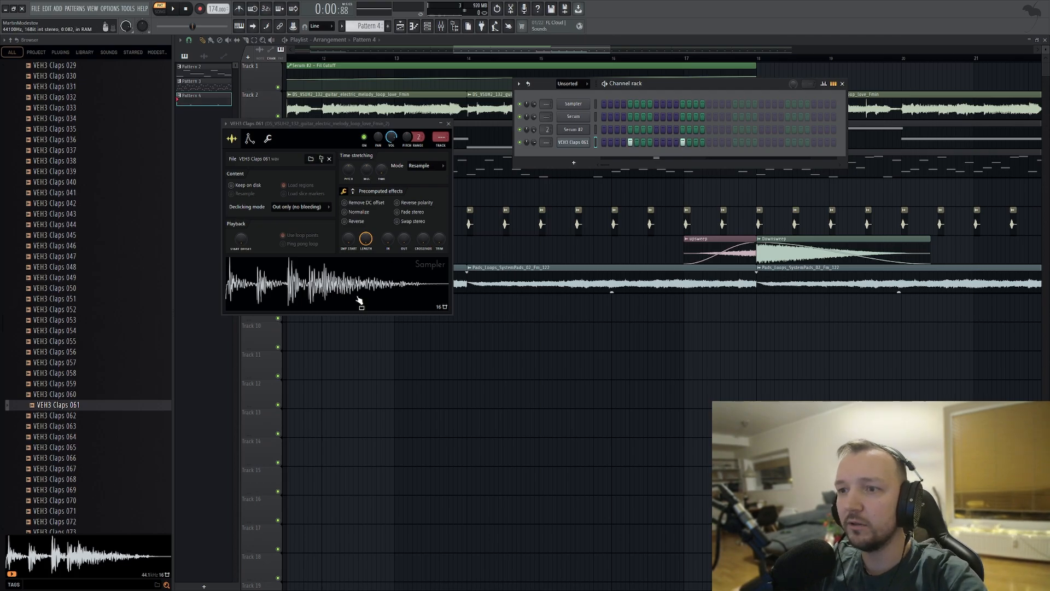
Load VSW1 Closed Hihat 011 from the Vengeance - Synthwave Essentials 1 cymbals into a new channel.
scroll(68, 291, up, 10)
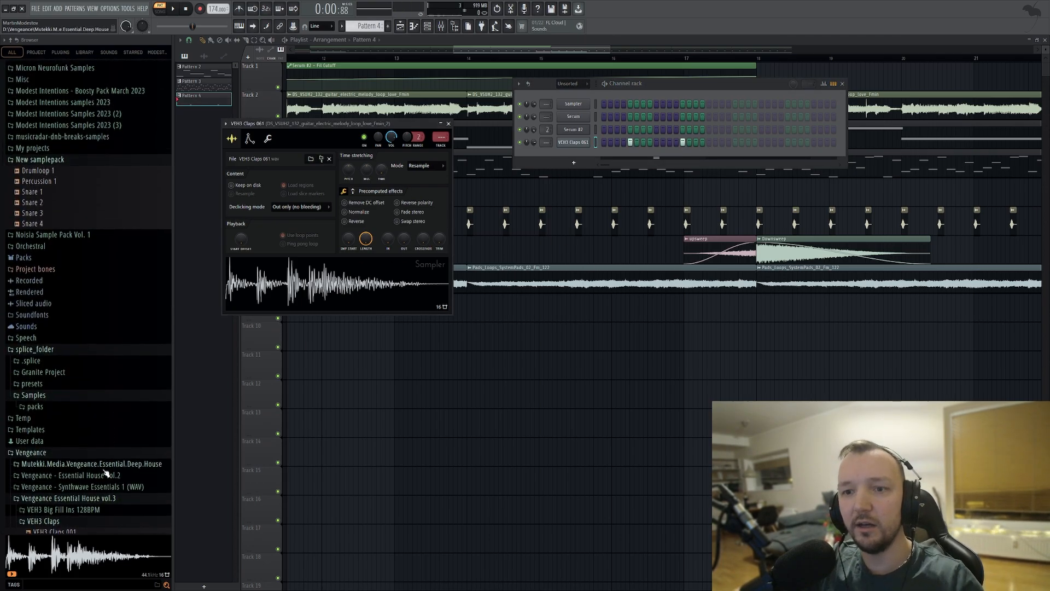
click(94, 500)
click(102, 495)
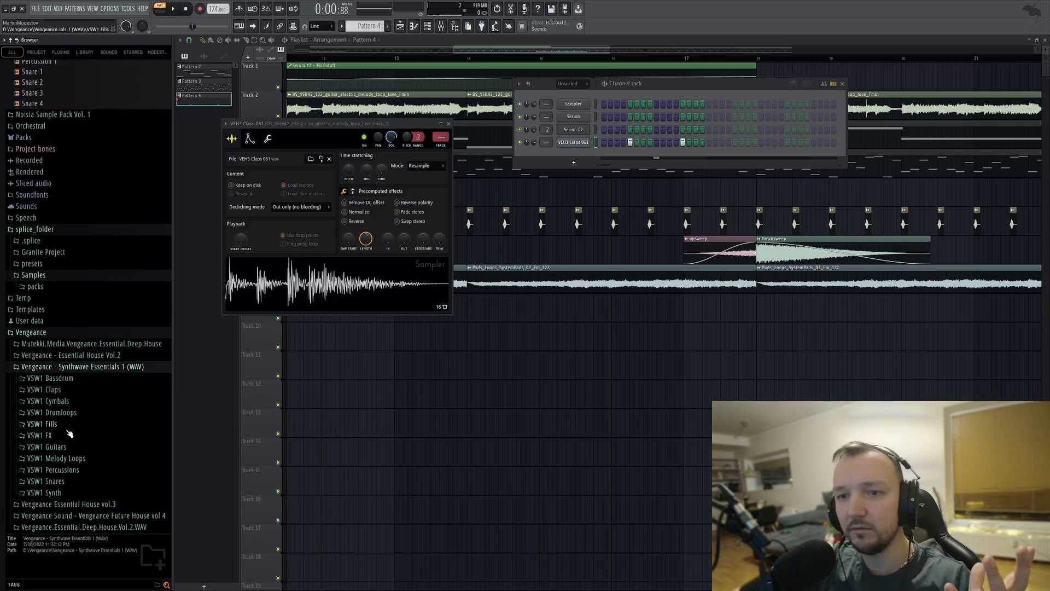
click(71, 403)
click(85, 460)
click(81, 473)
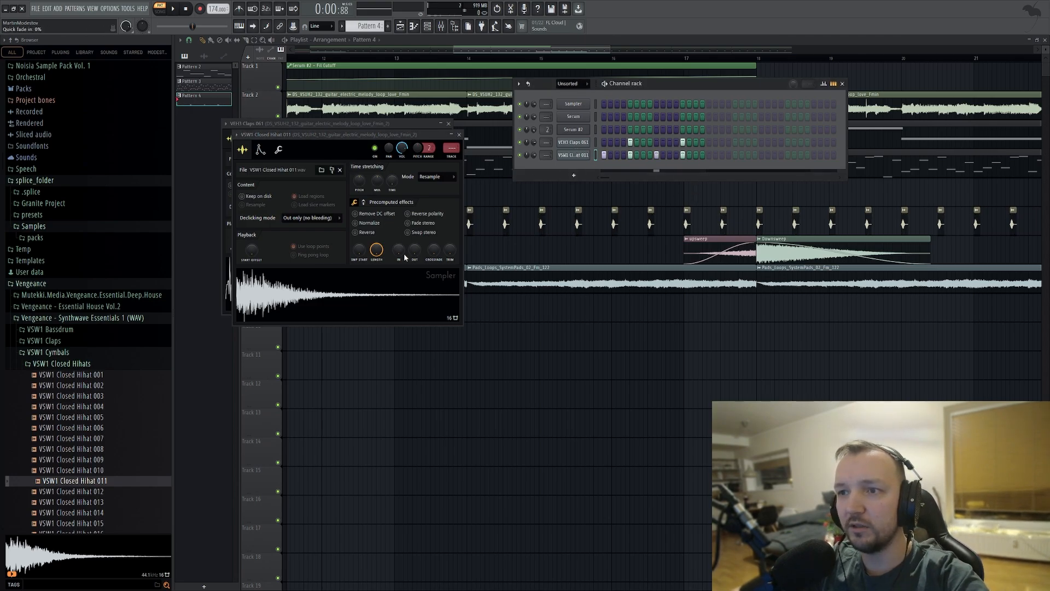
Fade out the hi-hat's tail and thin its hits to steps 1, 5, 9 and 13 while previewing Pattern 4.
drag(413, 252, 416, 249)
key(space)
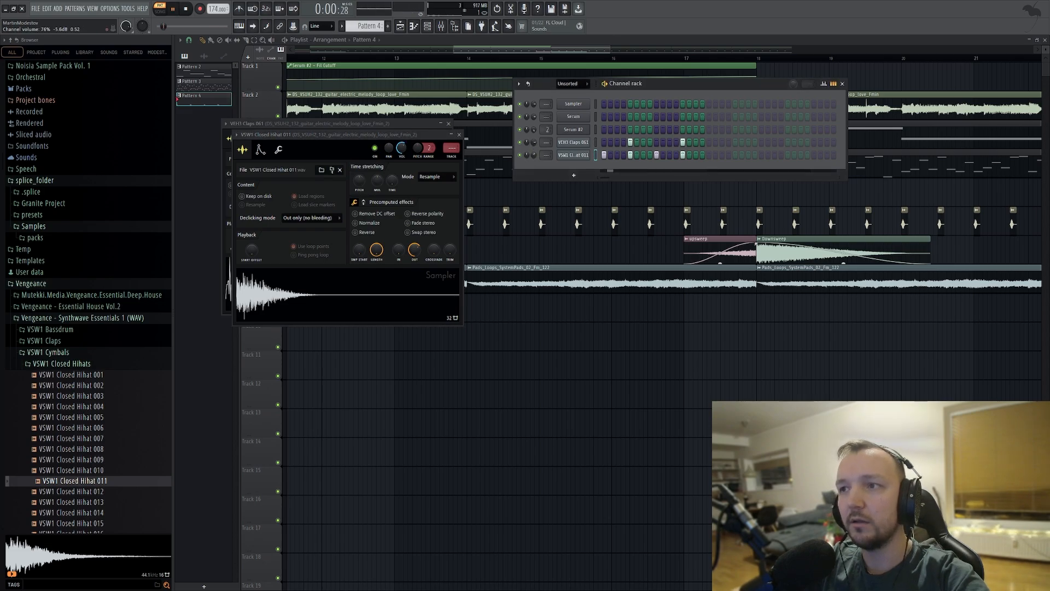
key(space)
Place Pattern 4 on Track 9 at bar 18 and repeat it through bar 33 while playing from about bar 14.
key(F5)
drag(584, 58, 457, 60)
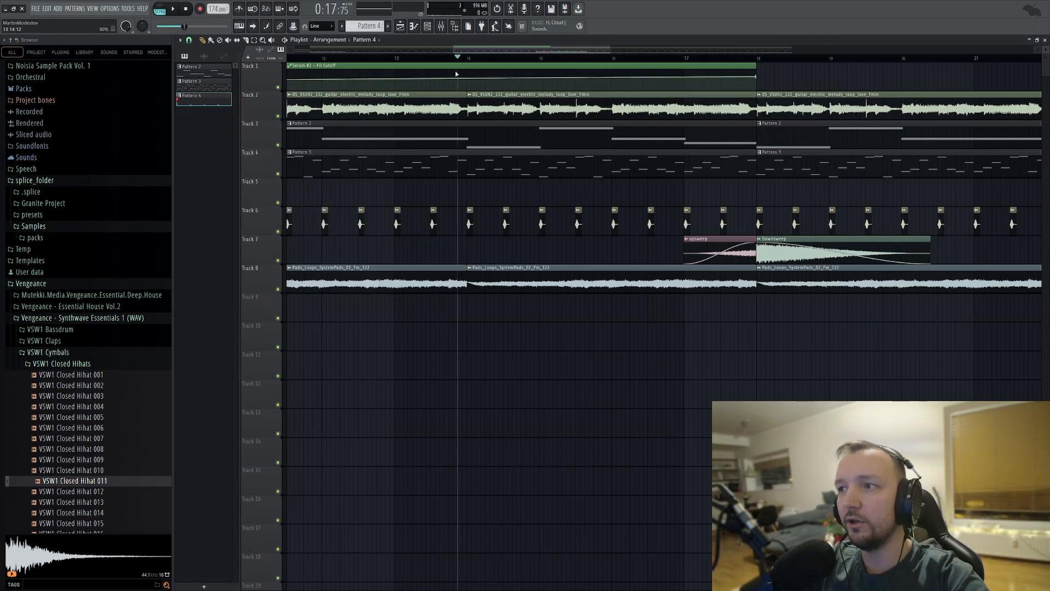
scroll(706, 271, down, 4)
click(726, 307)
key(space)
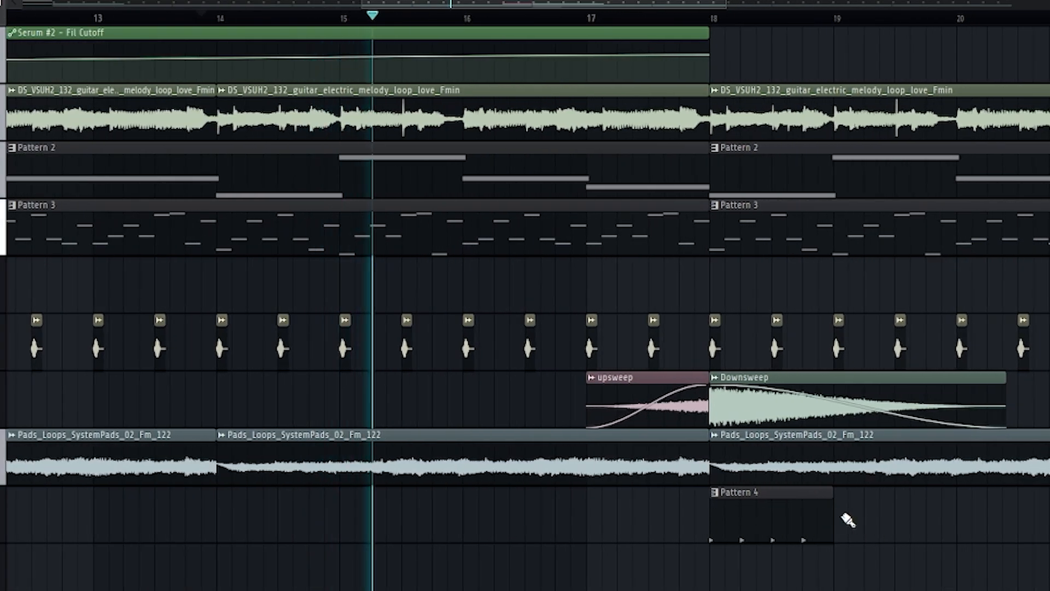
drag(848, 520, 1049, 525)
scroll(649, 563, down, 4)
drag(712, 508, 1016, 532)
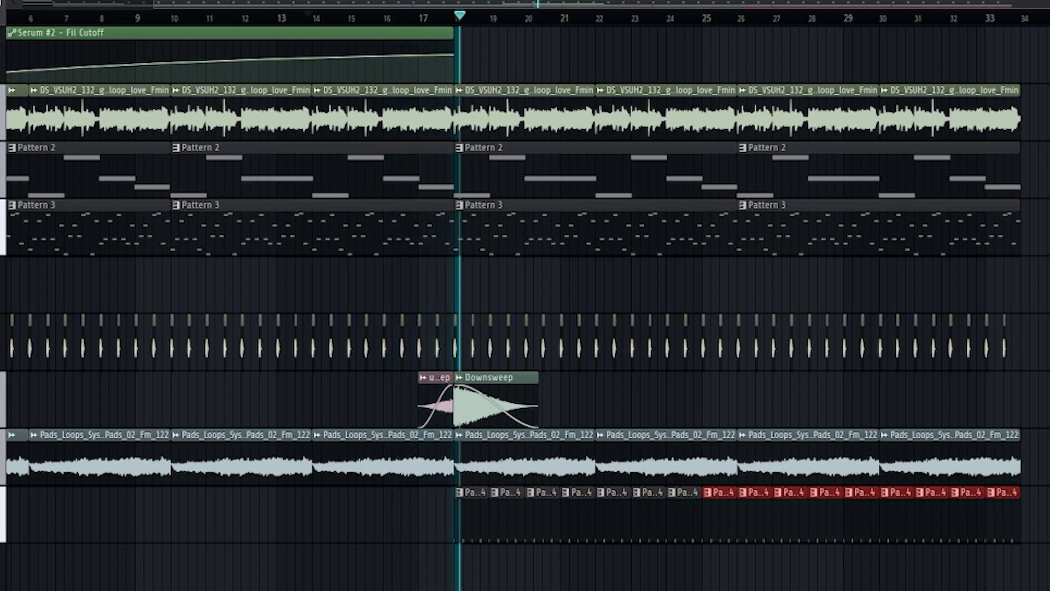
double_click(510, 511)
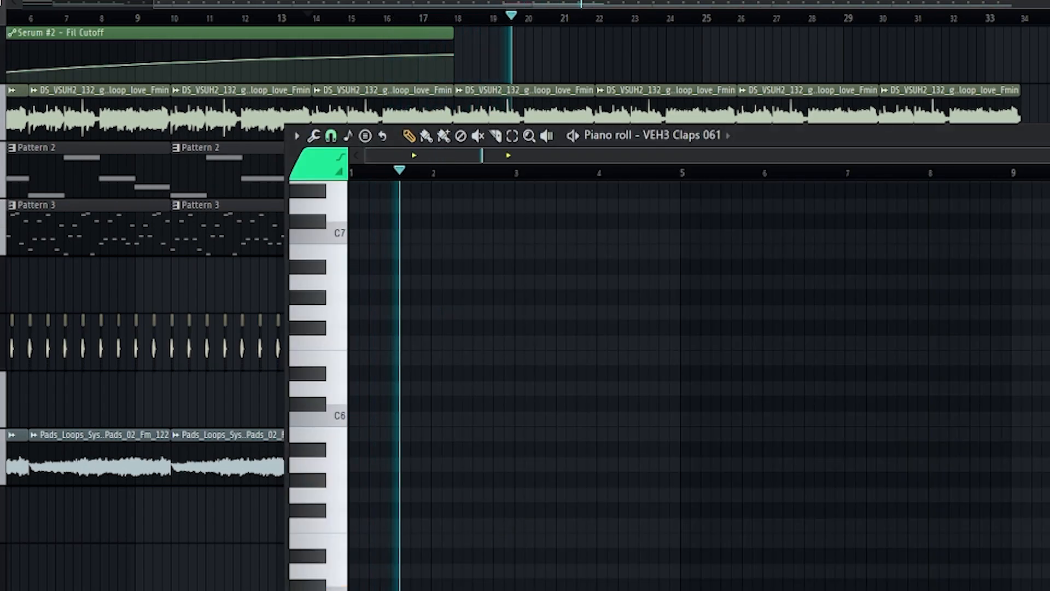
key(Escape)
key(space)
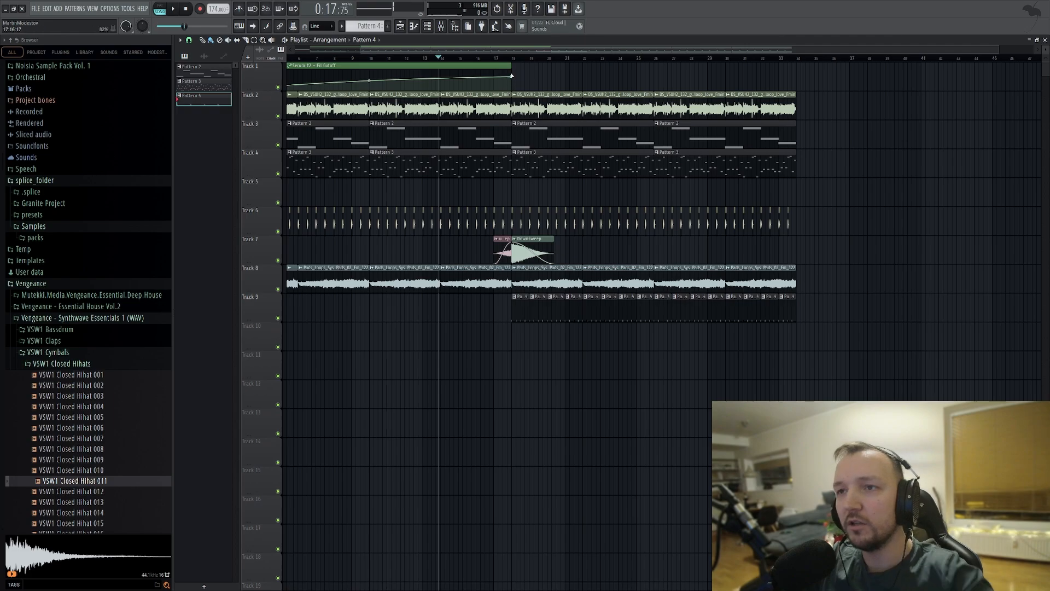
Extend the Serum #2 filter cutoff automation on Track 1 so it dips after bar 18 and rises again until bar 34.
drag(511, 75, 641, 84)
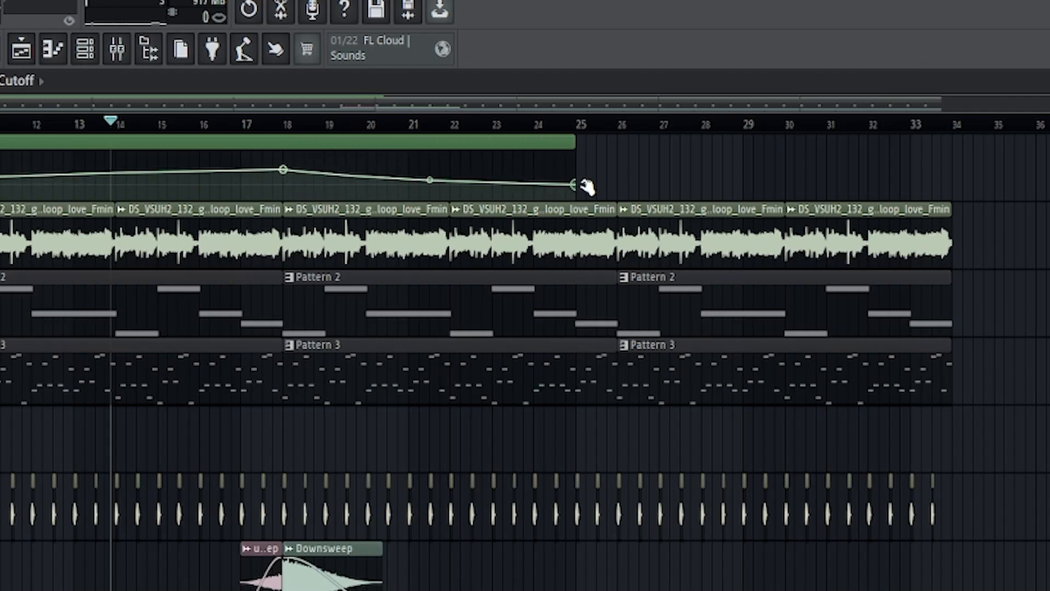
drag(587, 187, 587, 190)
drag(424, 177, 425, 174)
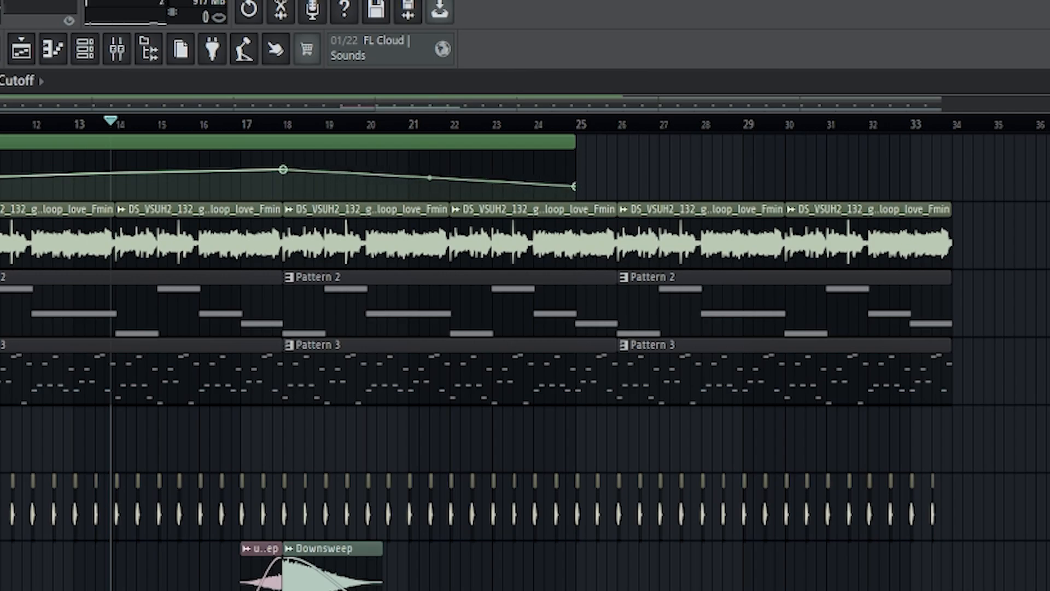
drag(572, 181, 946, 165)
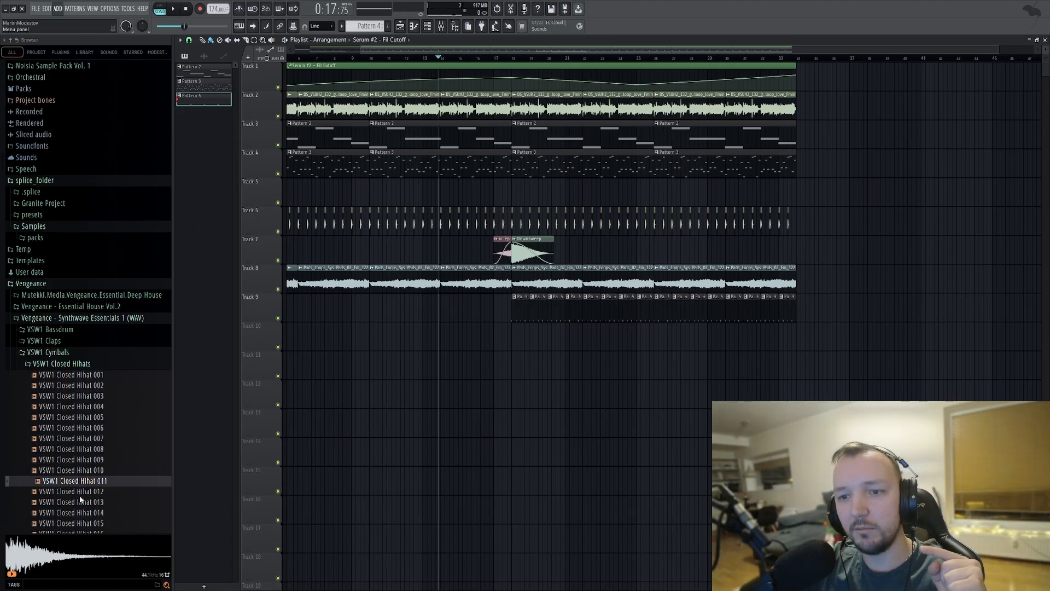
Add a third Serum instance, create Pattern 5 for it, and open its piano roll.
click(427, 26)
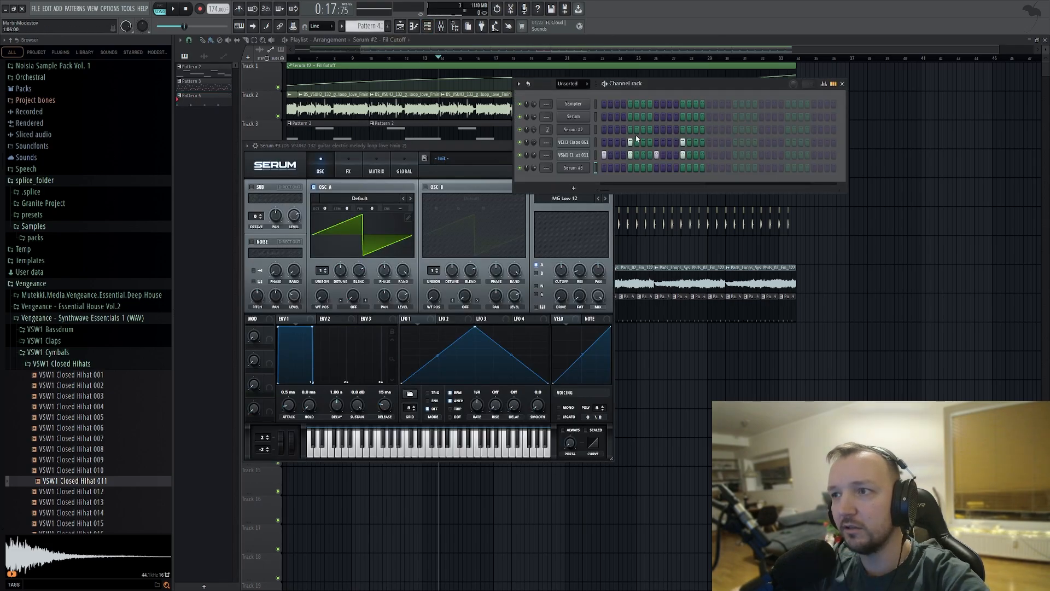
key(F4)
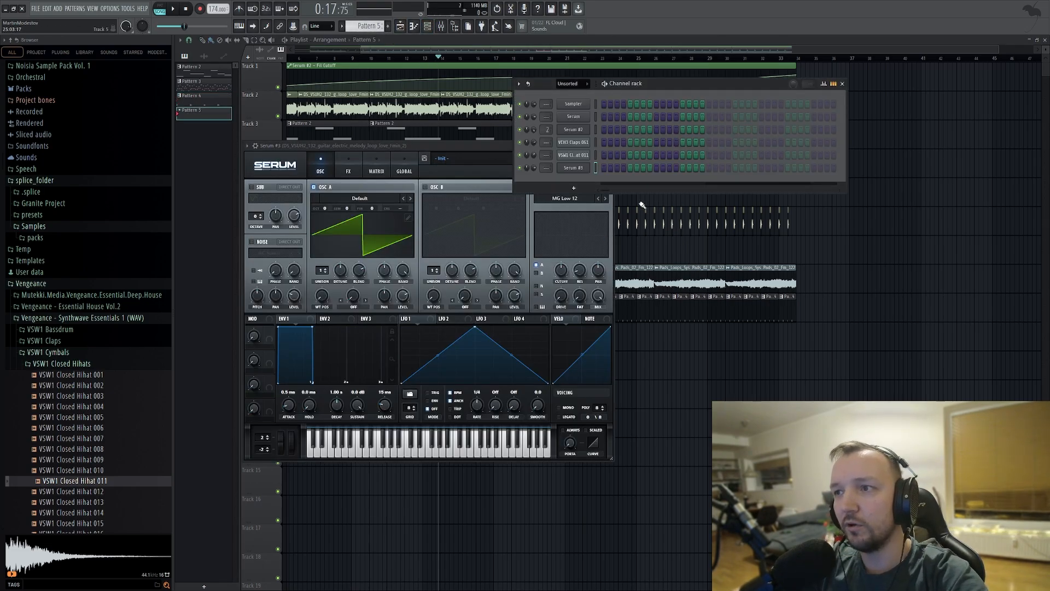
key(F7)
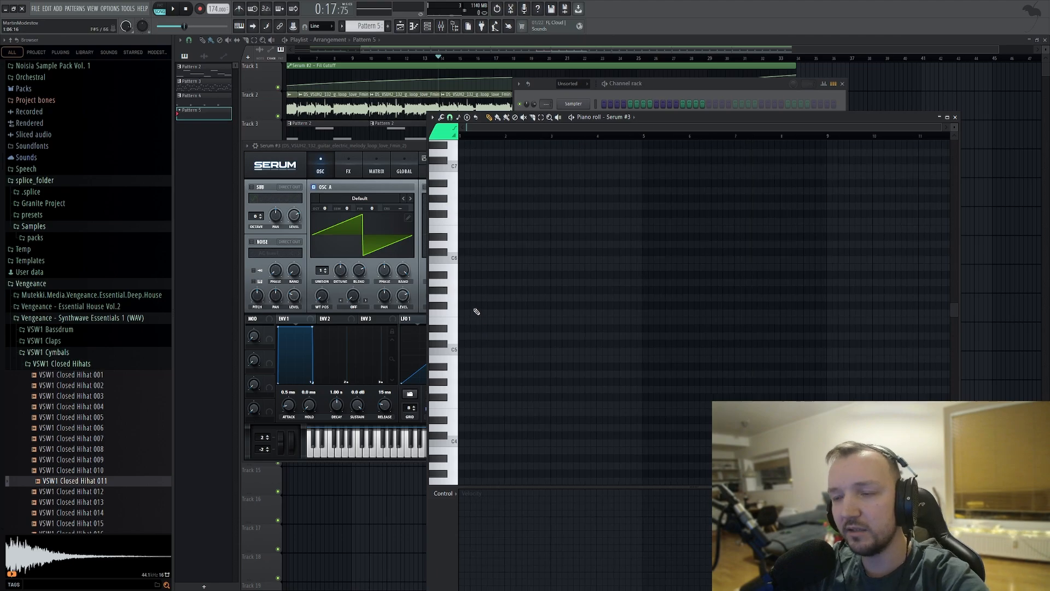
Fill Pattern 5 with repeated bass notes up to bar 9 and route Serum #3 to mixer track 5.
scroll(471, 317, up, 3)
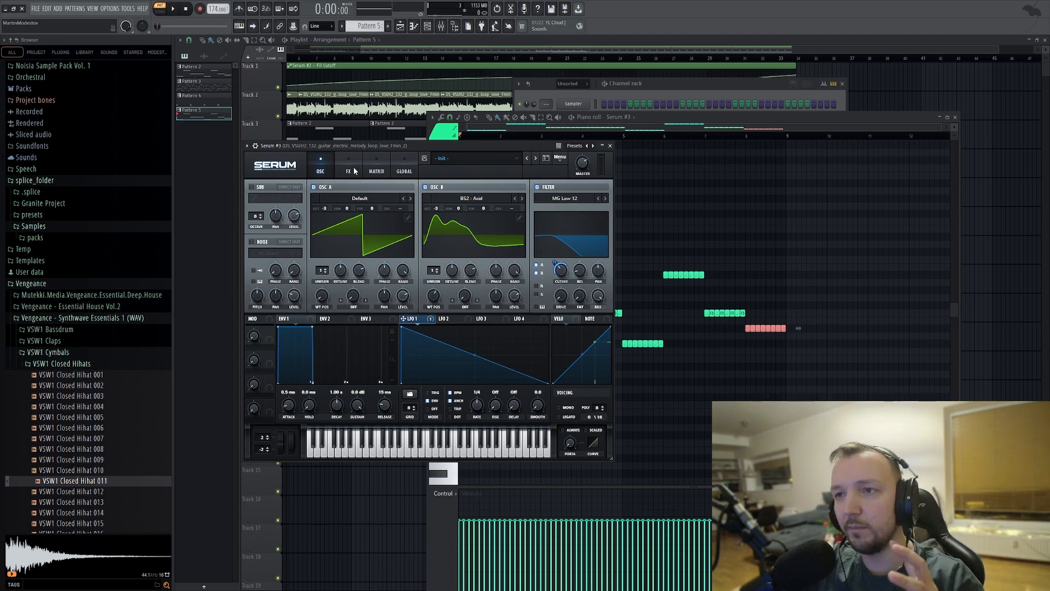
click(348, 172)
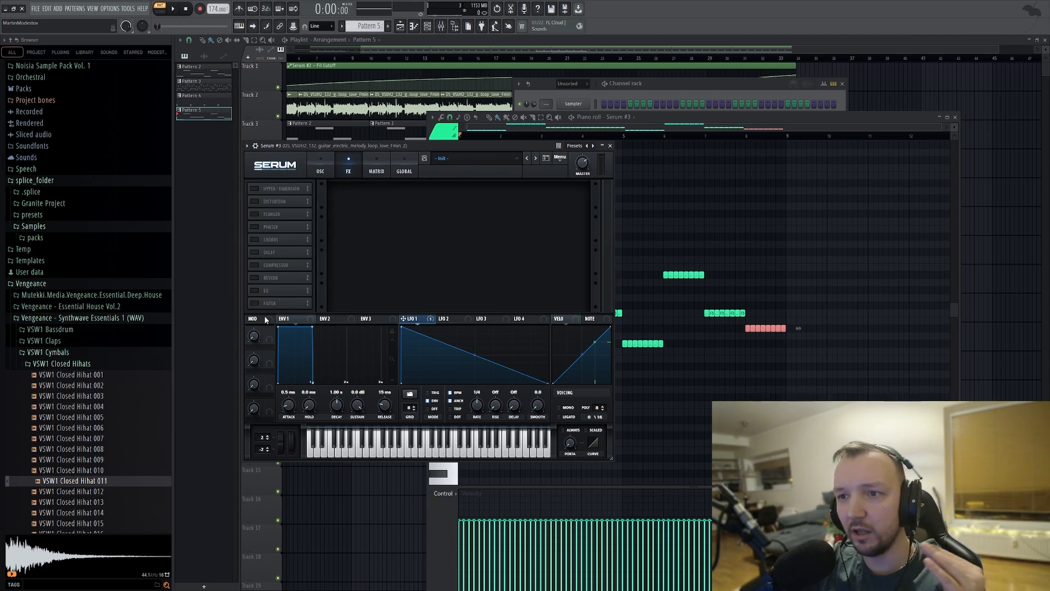
click(255, 147)
click(606, 170)
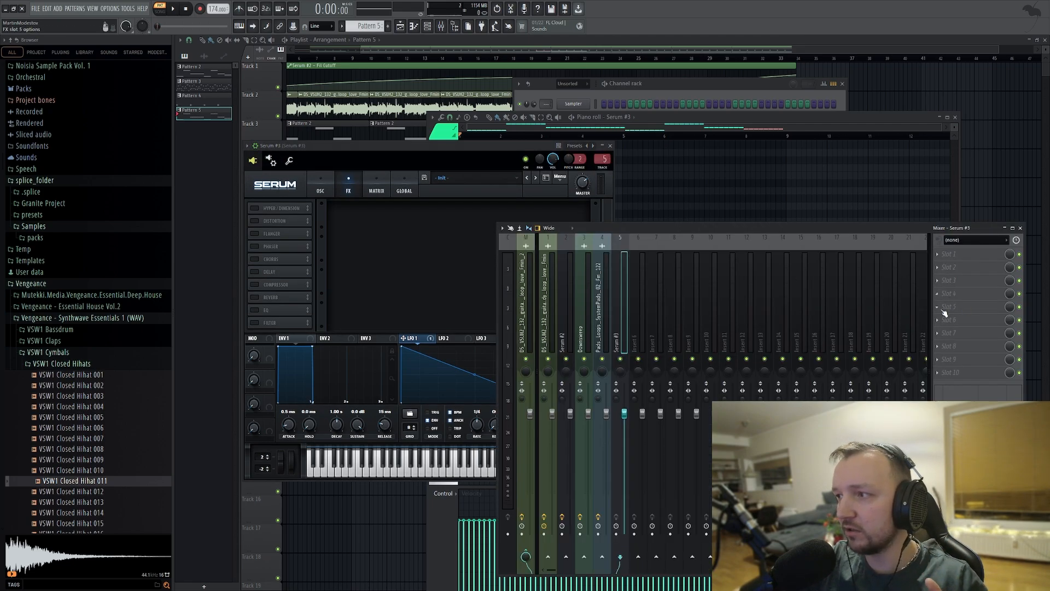
Add Fruity parametric EQ 2 to Serum #3's mixer track with the 40Hz + 18kHz cut preset and raise the low-cut frequency during playback.
click(342, 225)
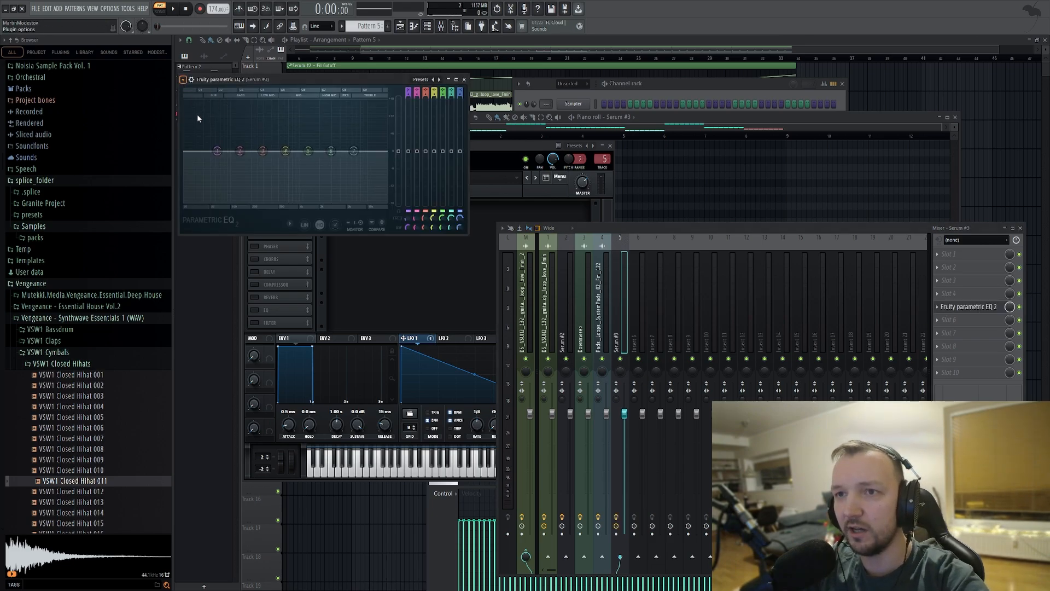
click(308, 152)
key(space)
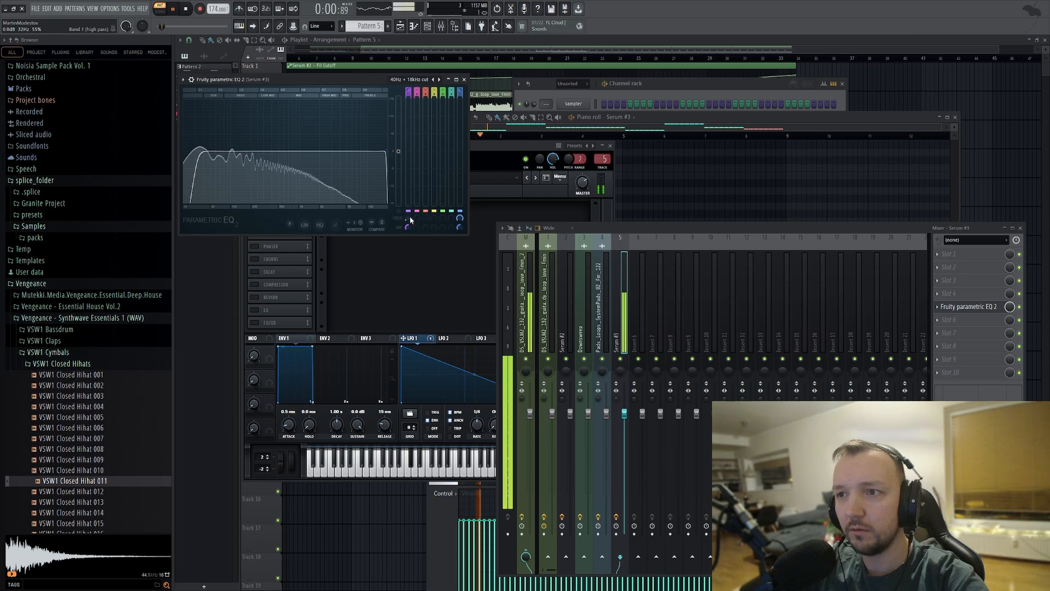
drag(408, 218, 408, 207)
key(space)
Lower Serum #3's filter cutoff and create an automation clip for it on Track 10, starting at bar 18.
click(514, 146)
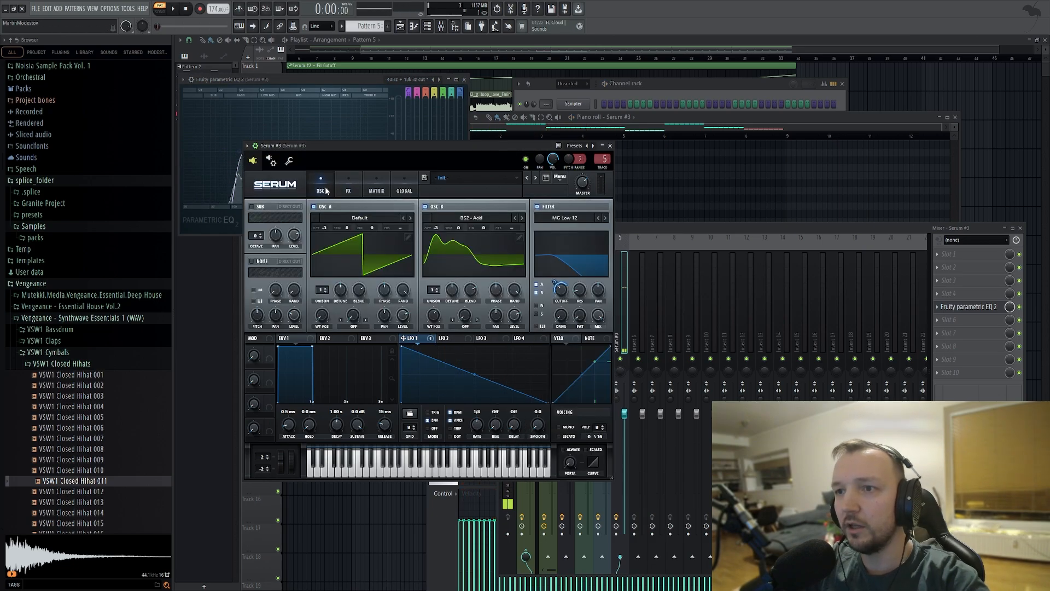
drag(572, 296, 565, 300)
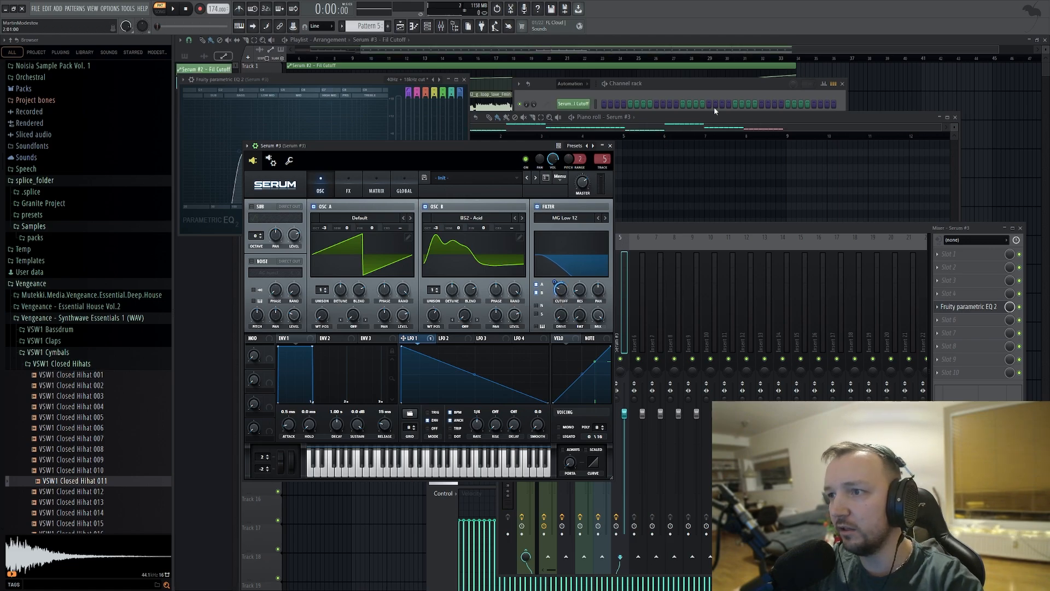
click(1005, 170)
drag(495, 335, 719, 334)
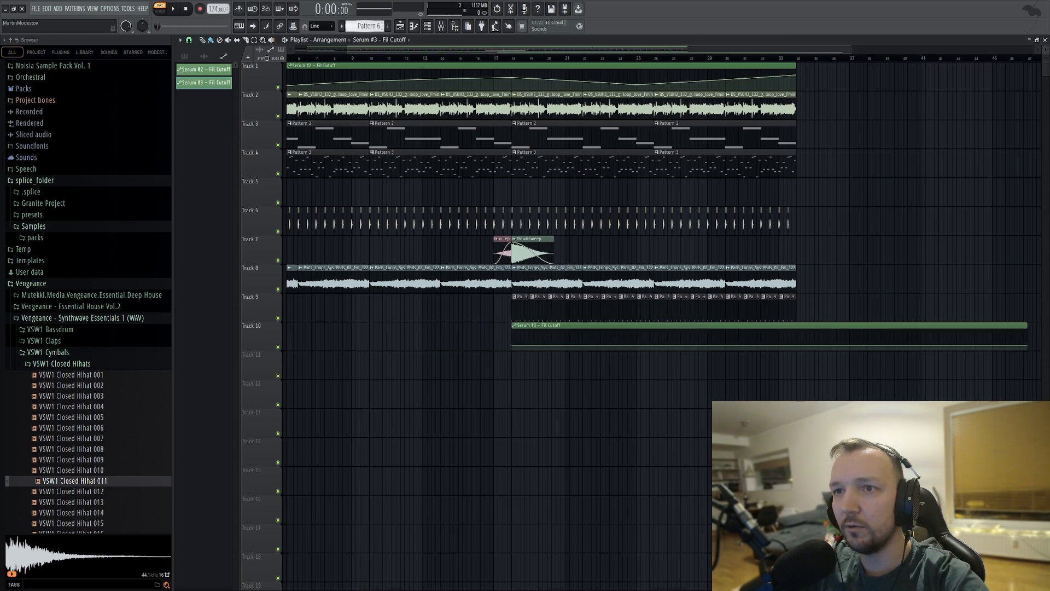
Place Pattern 5 on Track 11 at bar 18 and start playback from about bar 16.
click(184, 57)
click(197, 113)
click(519, 361)
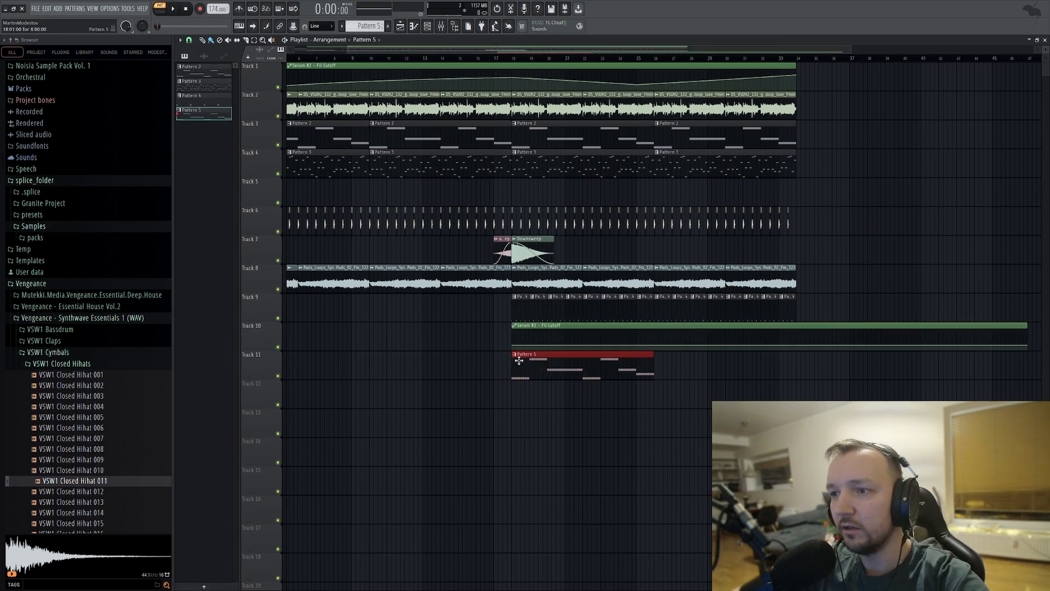
click(482, 60)
key(space)
Add a 58% peak at bar 34 to the Serum #3 cutoff automation and repeat Pattern 5 at bar 26.
right_click(801, 342)
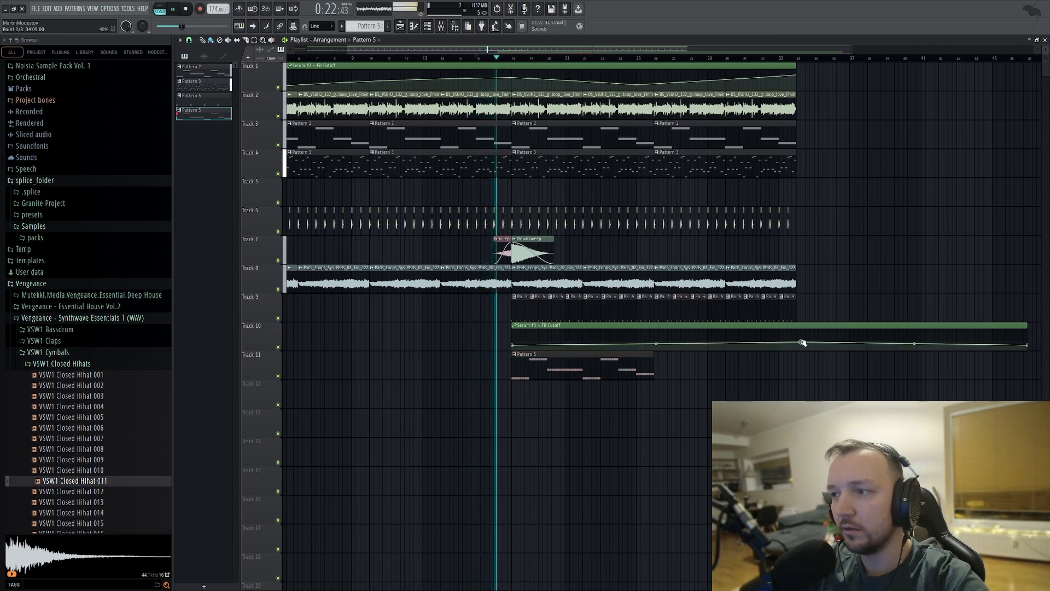
click(704, 363)
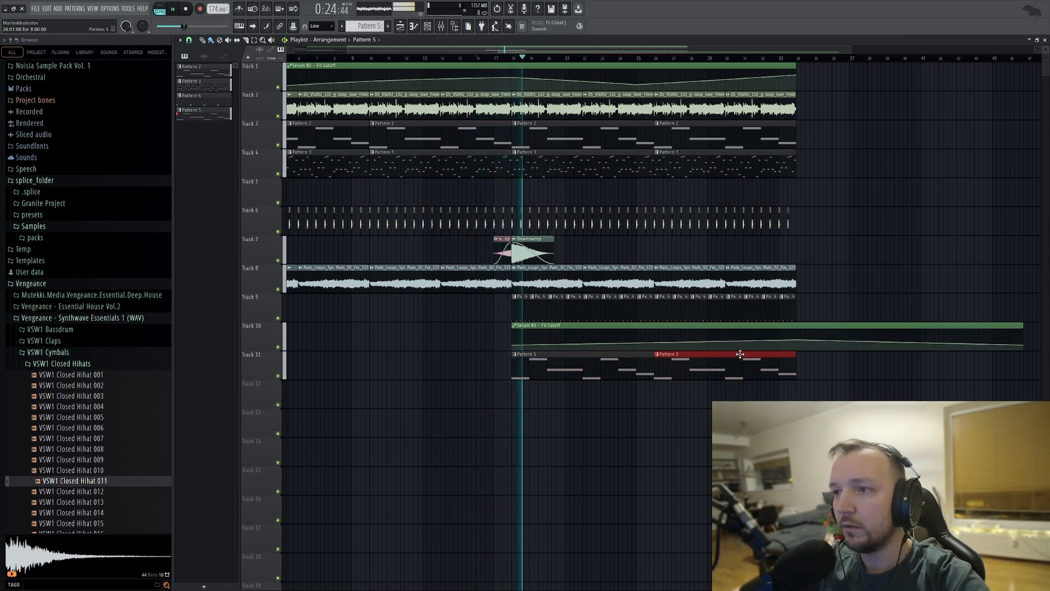
drag(797, 340, 797, 332)
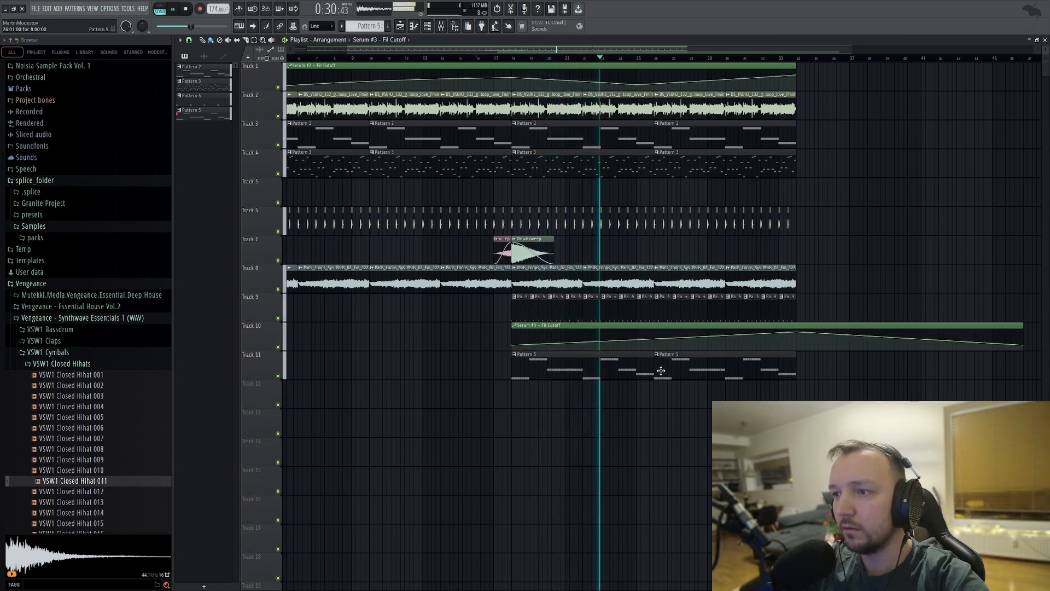
key(space)
drag(796, 332, 797, 339)
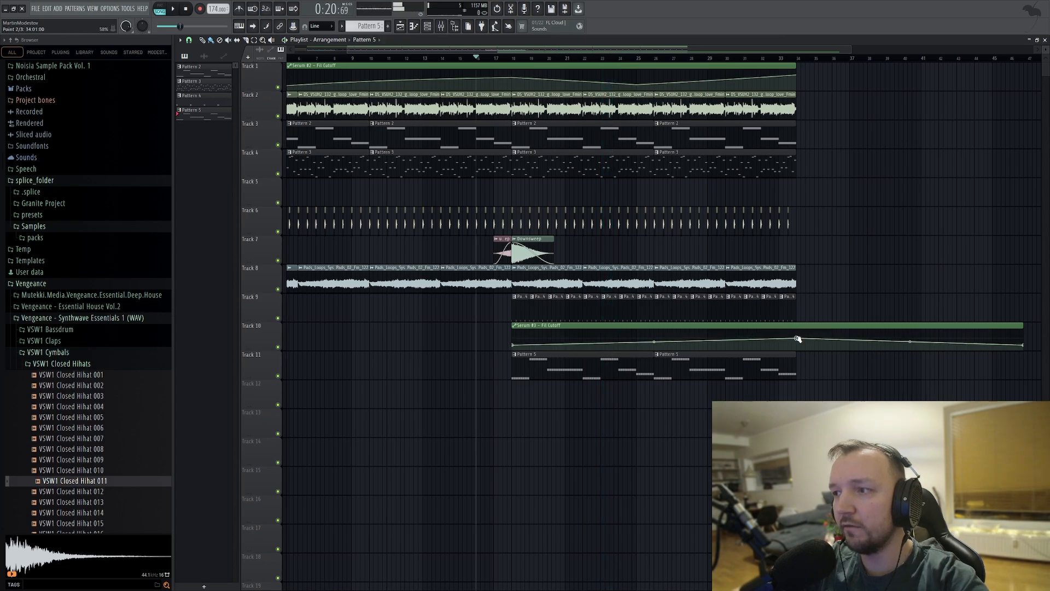
Set Serum #3's master volume to 77% and check its level in the mixer while playing from about bar 16.
key(F6)
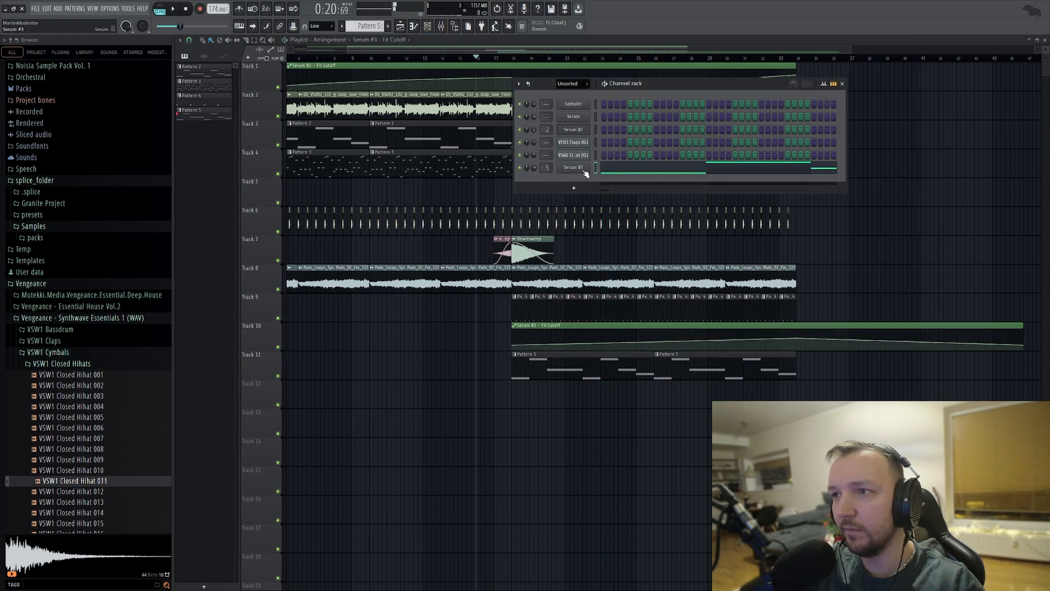
click(583, 169)
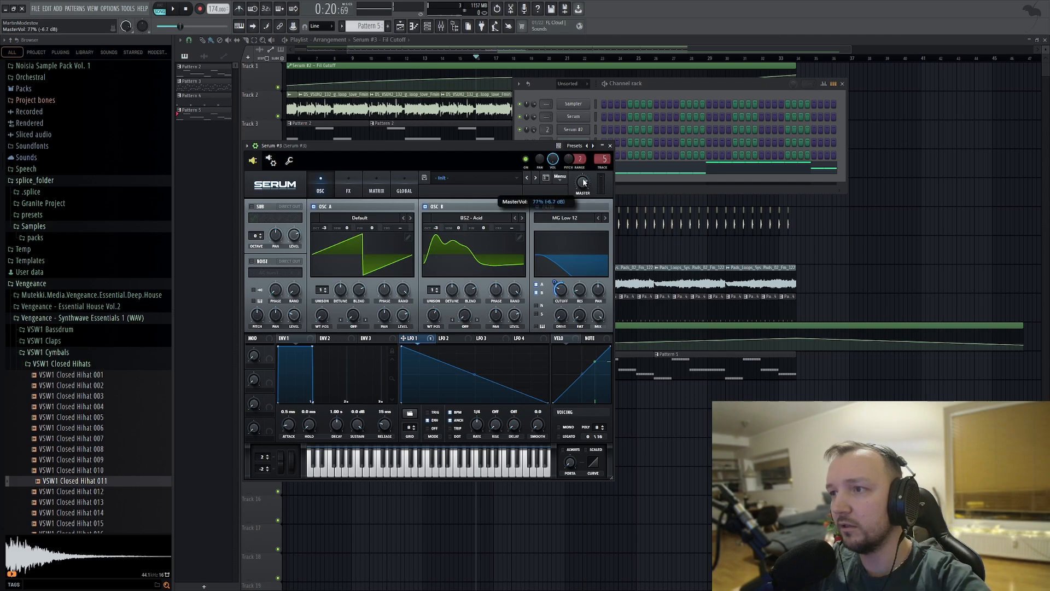
key(space)
click(554, 348)
key(F9)
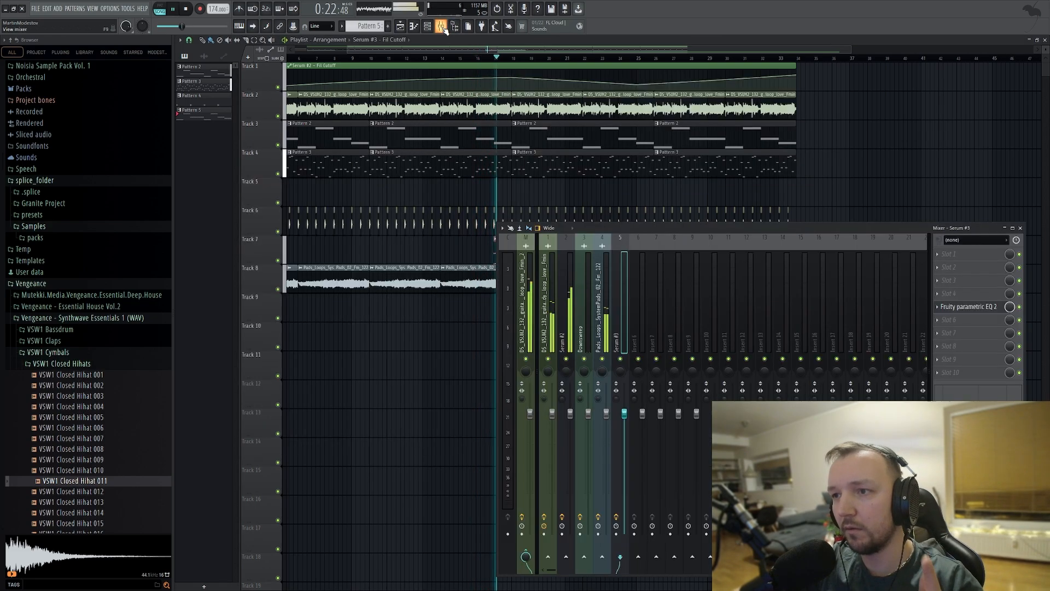
key(F9)
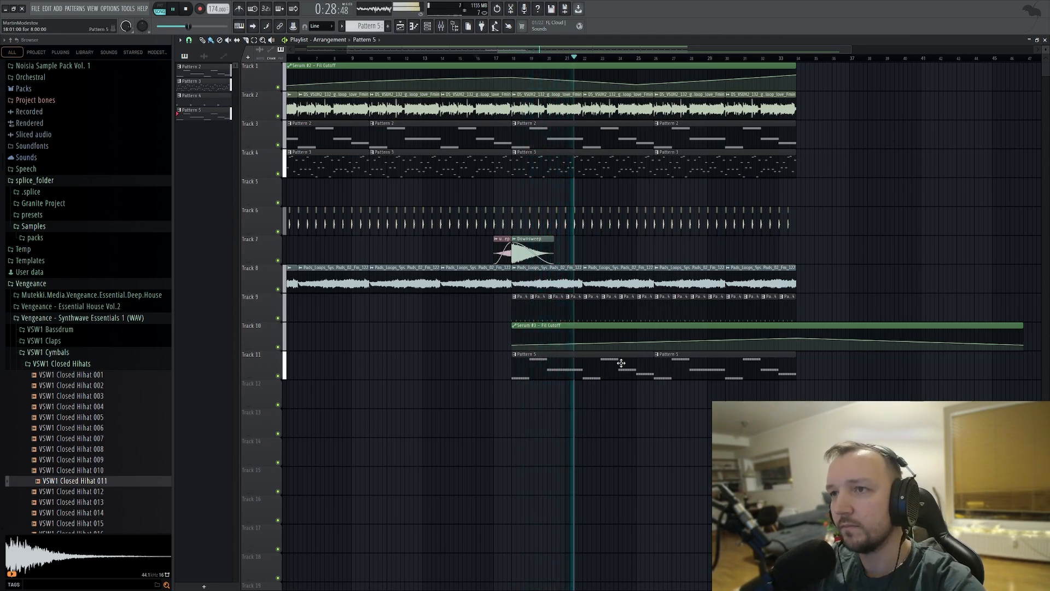
Raise the Serum #3 cutoff automation point at bar 34 and trim the clip to end there.
click(428, 27)
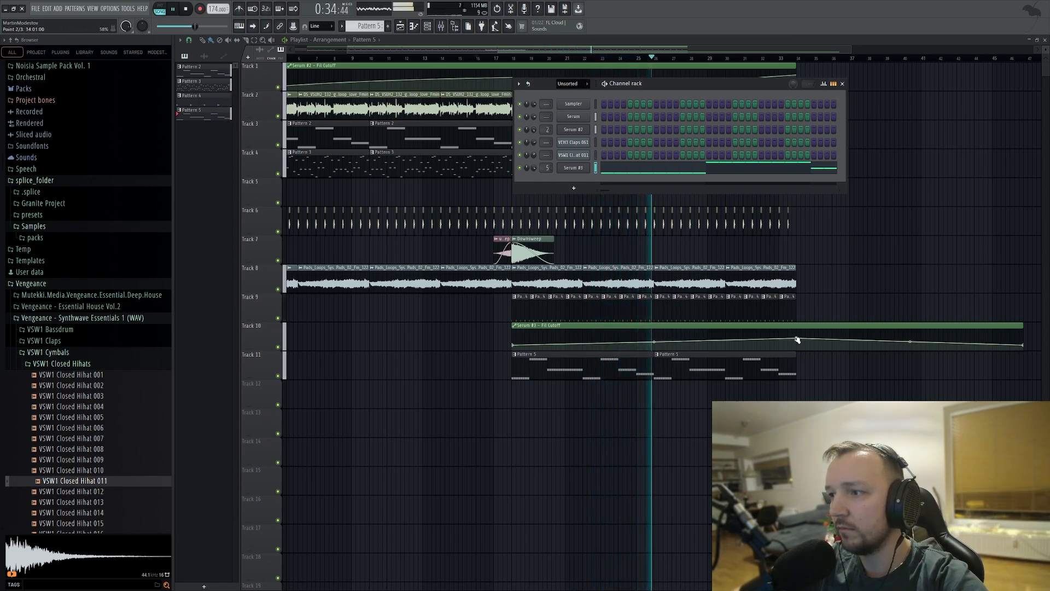
drag(797, 338, 797, 335)
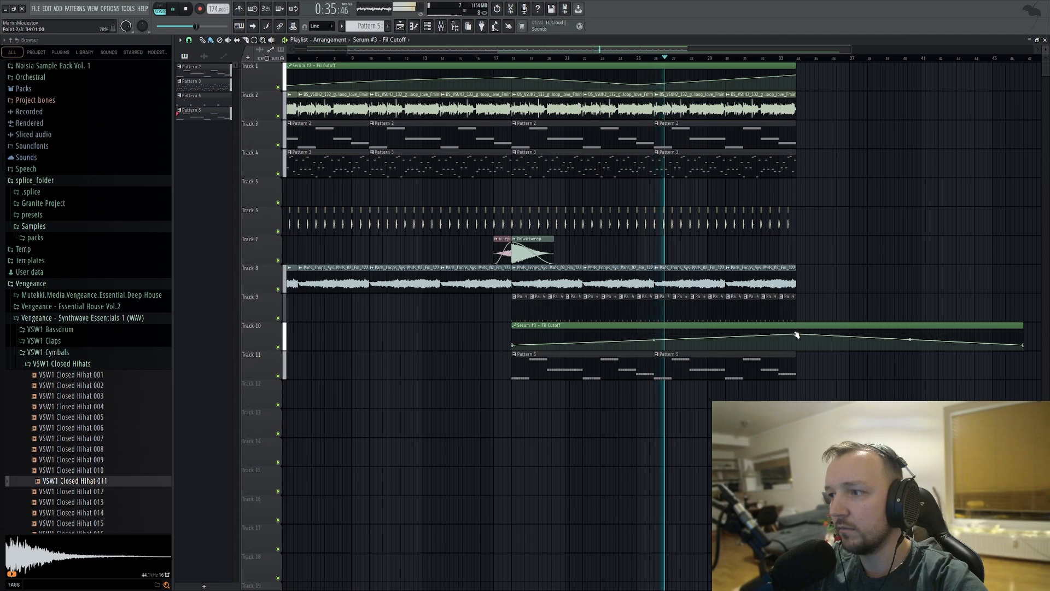
alt+click(1024, 345)
key(space)
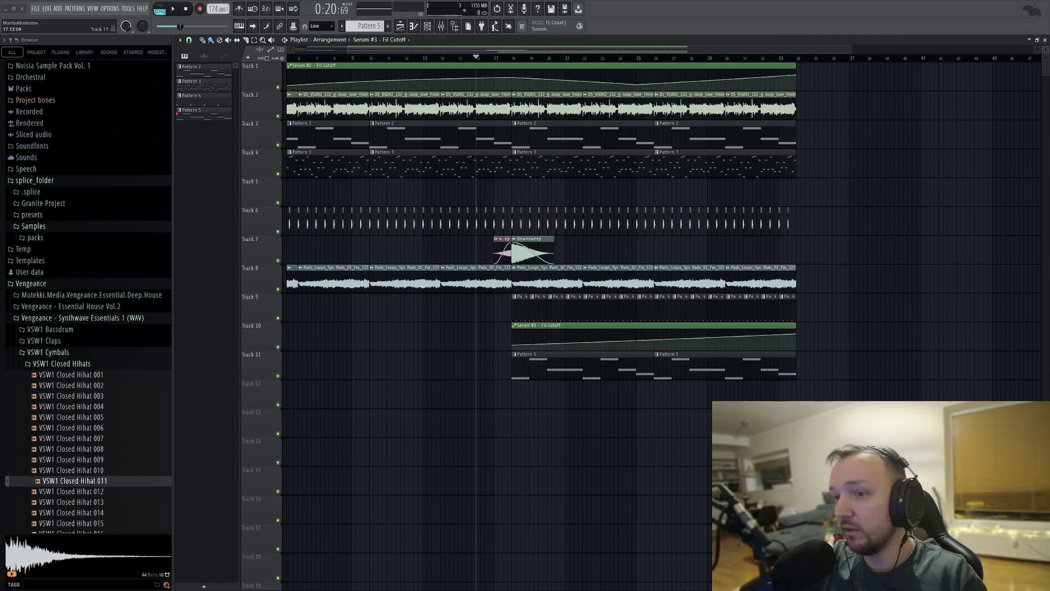
Place the PMMD_FX_Upsweep_Rated sample on Track 7 from about bar 26 and align its end with bar 34.
drag(954, 277, 683, 252)
scroll(766, 254, up, 4)
key(space)
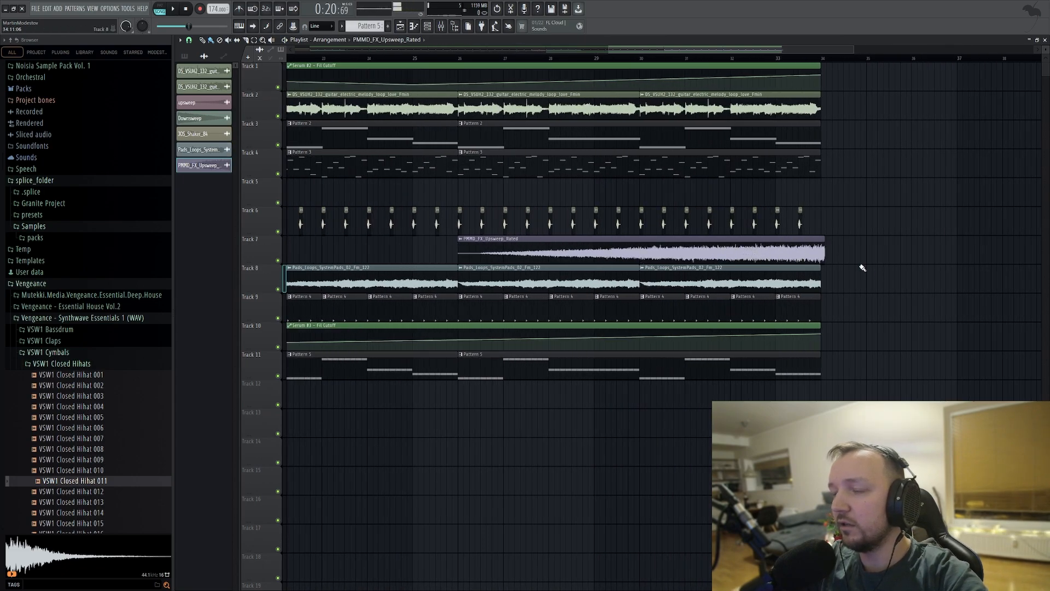
drag(787, 251, 781, 250)
Examine the sample and level settings of PMMD_FX_Upsweep_Rated.
click(198, 164)
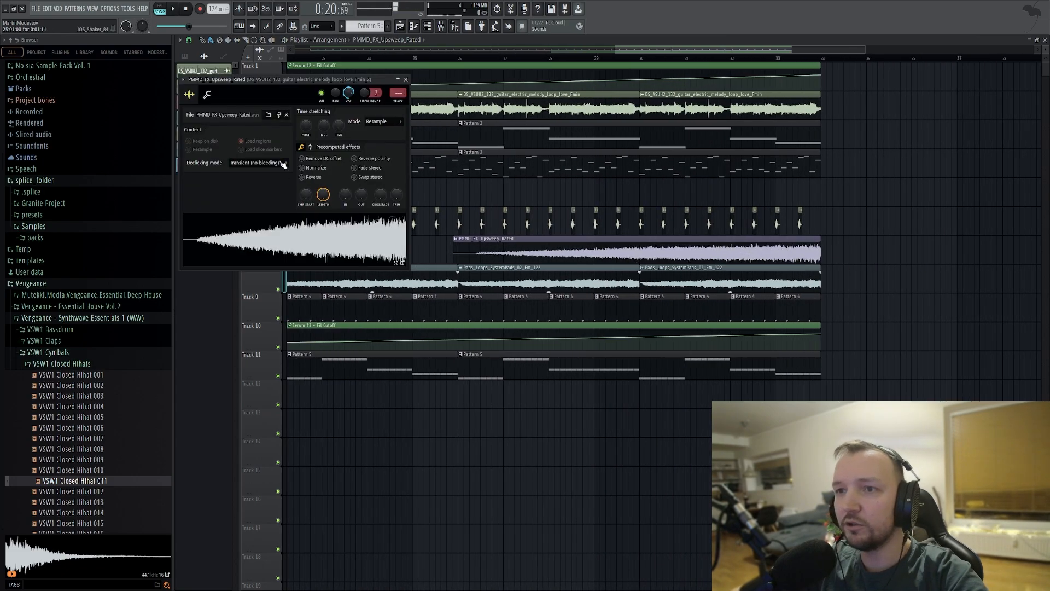
click(208, 96)
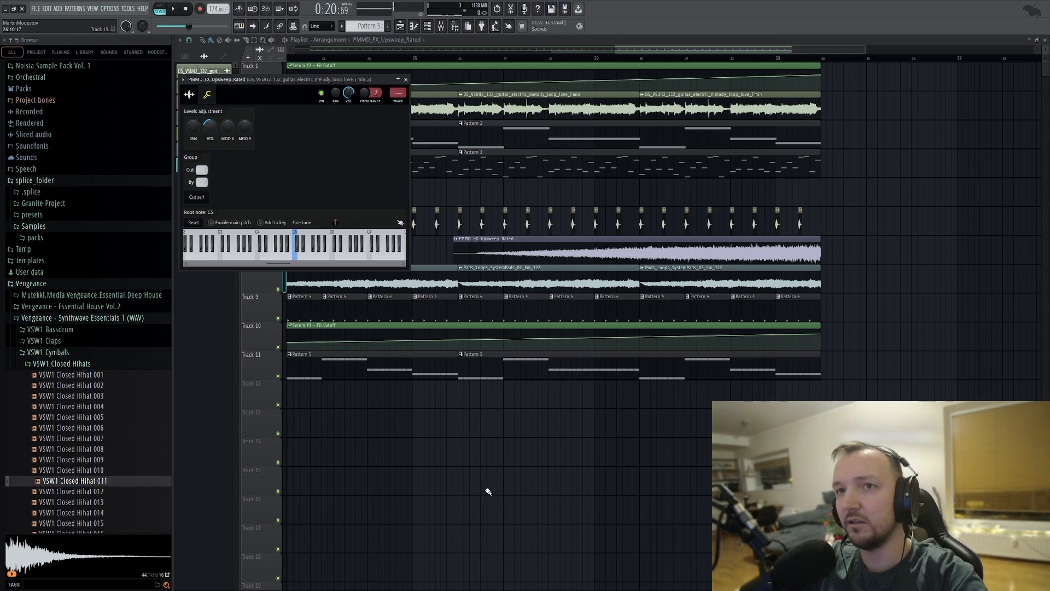
key(Escape)
scroll(488, 491, down, 5)
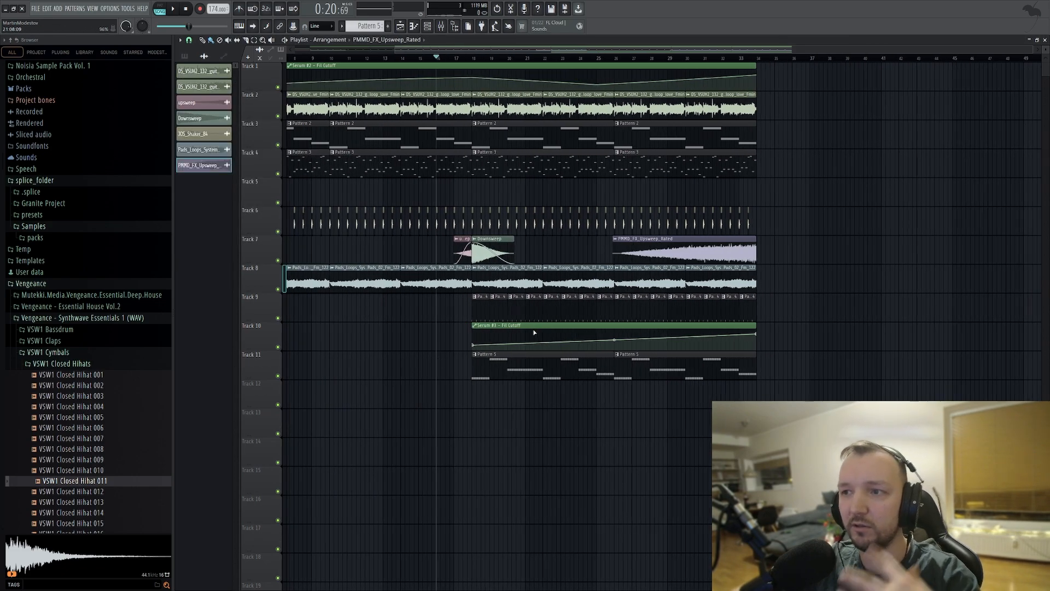
double_click(674, 251)
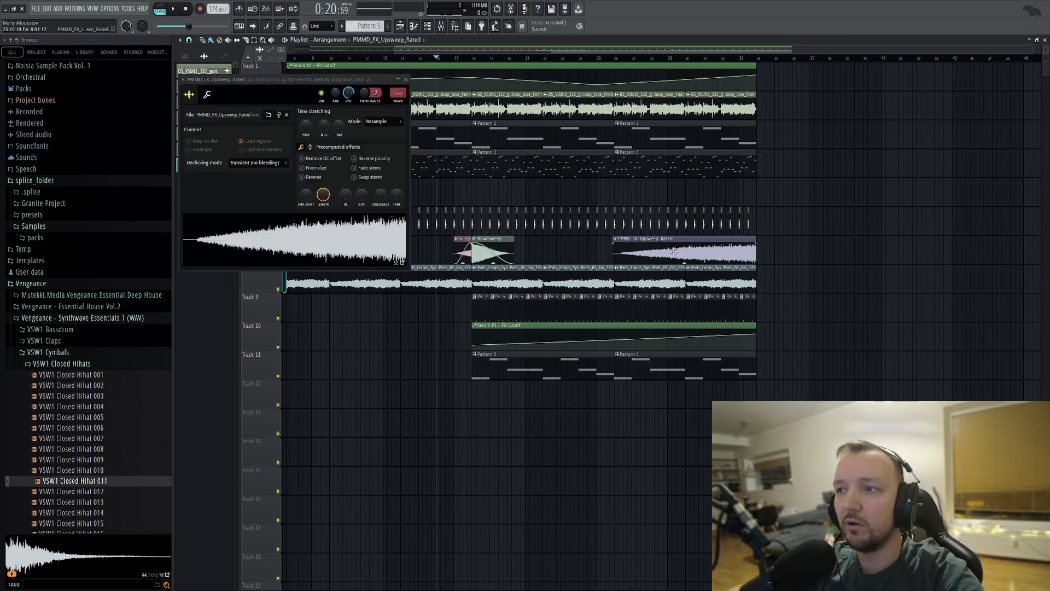
click(208, 96)
key(Escape)
scroll(525, 258, up, 4)
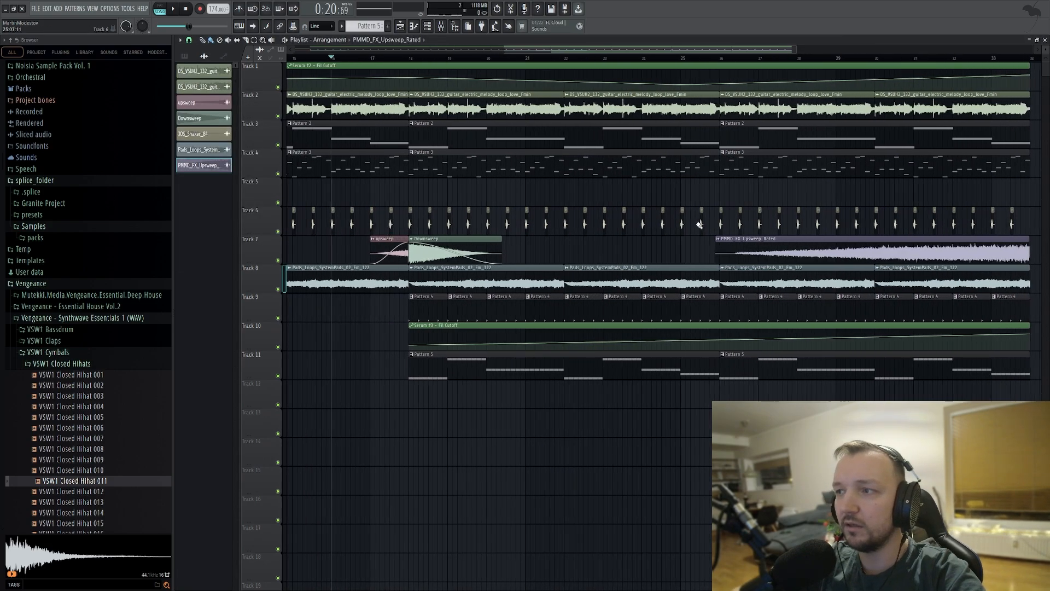
Play the arrangement from about bar 16 to listen to the bass section and the upsweep leading to bar 34.
key(space)
scroll(527, 200, down, 4)
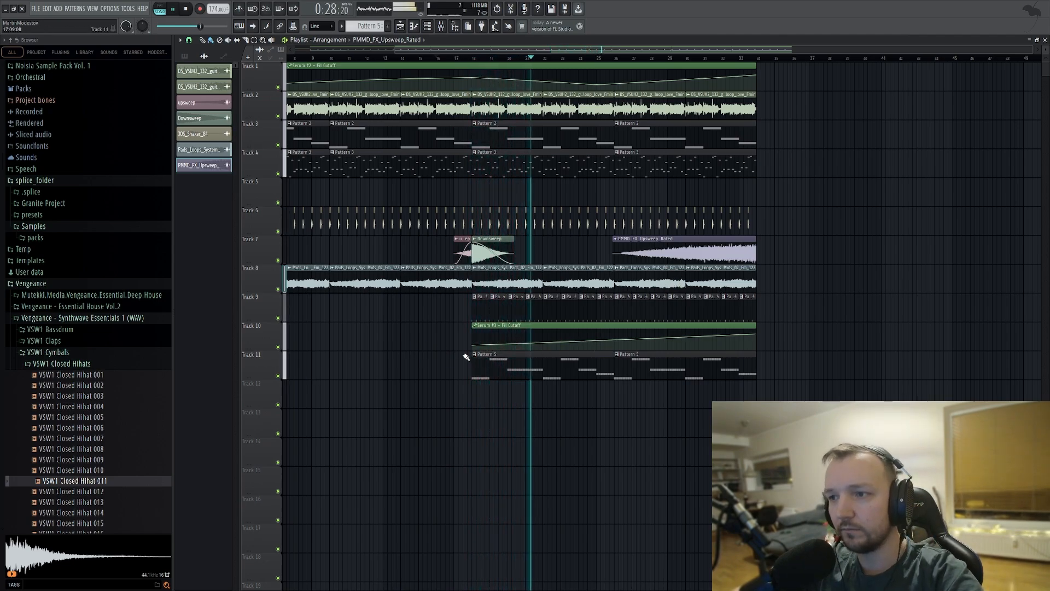
scroll(651, 410, up, 2)
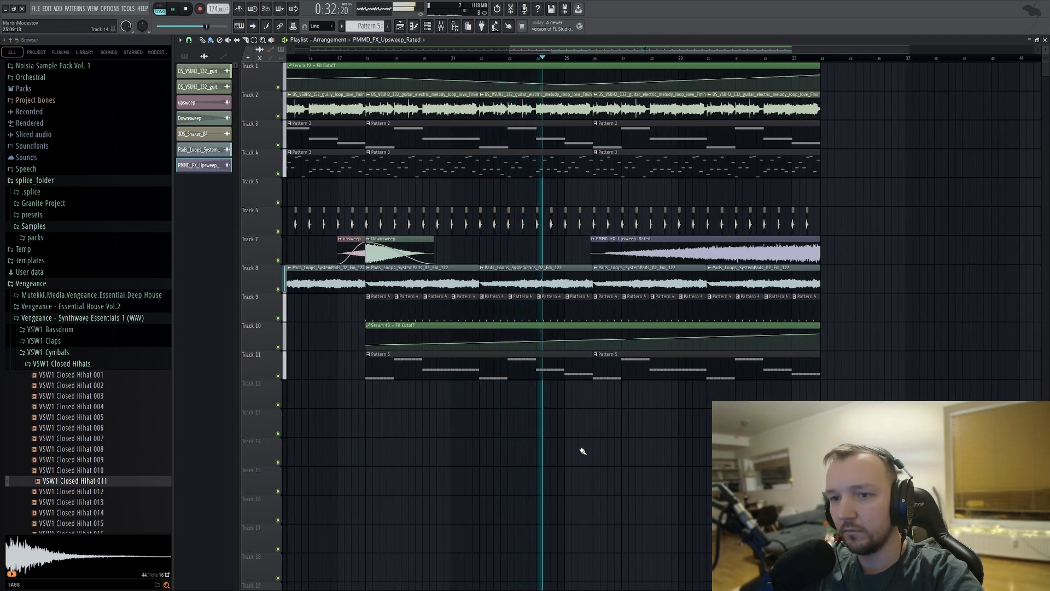
scroll(765, 357, up, 2)
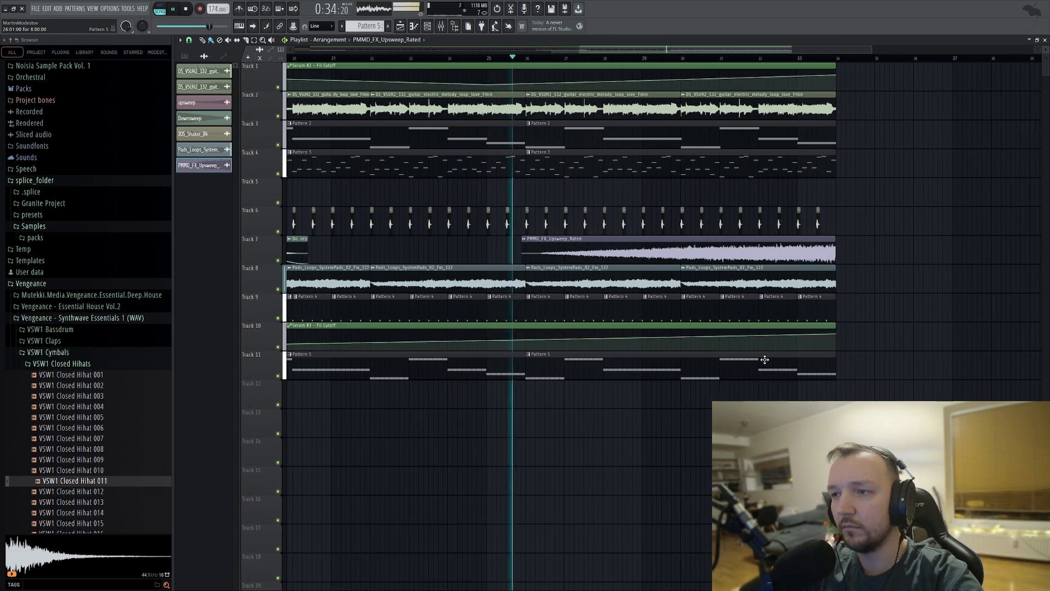
scroll(632, 224, up, 2)
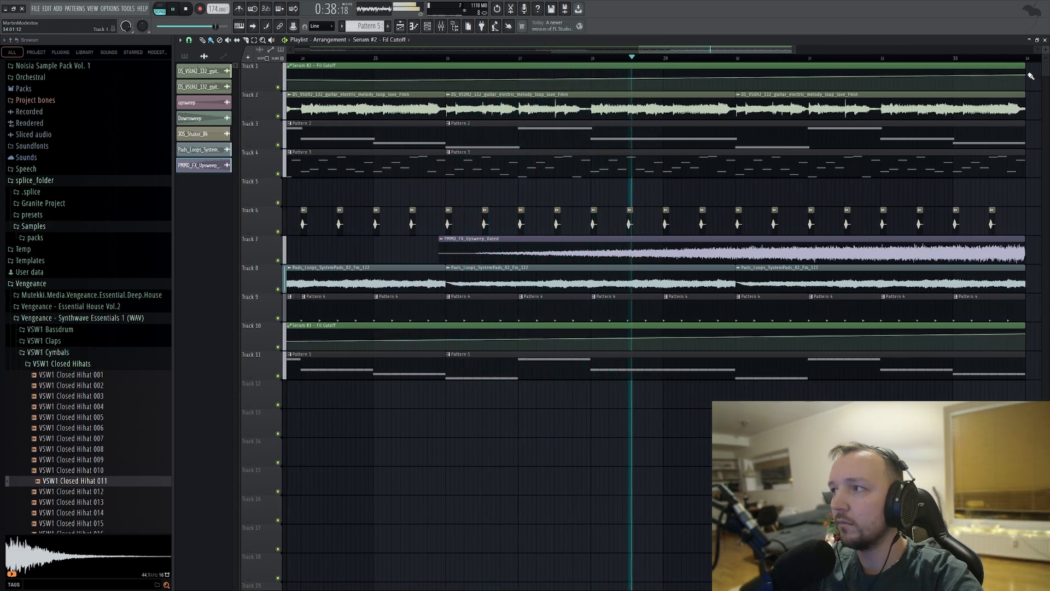
scroll(884, 306, down, 5)
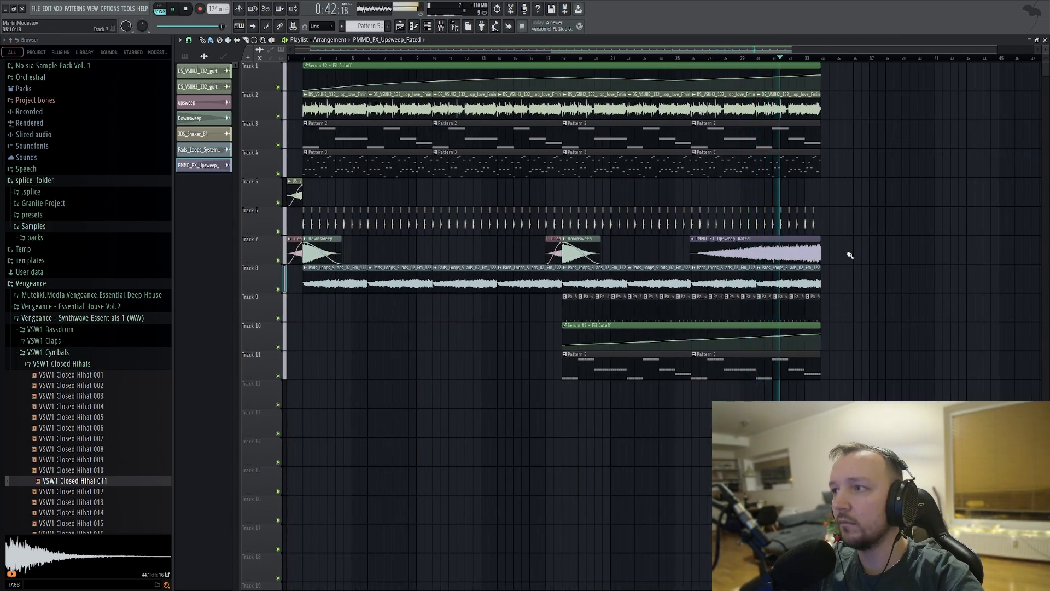
scroll(842, 274, up, 2)
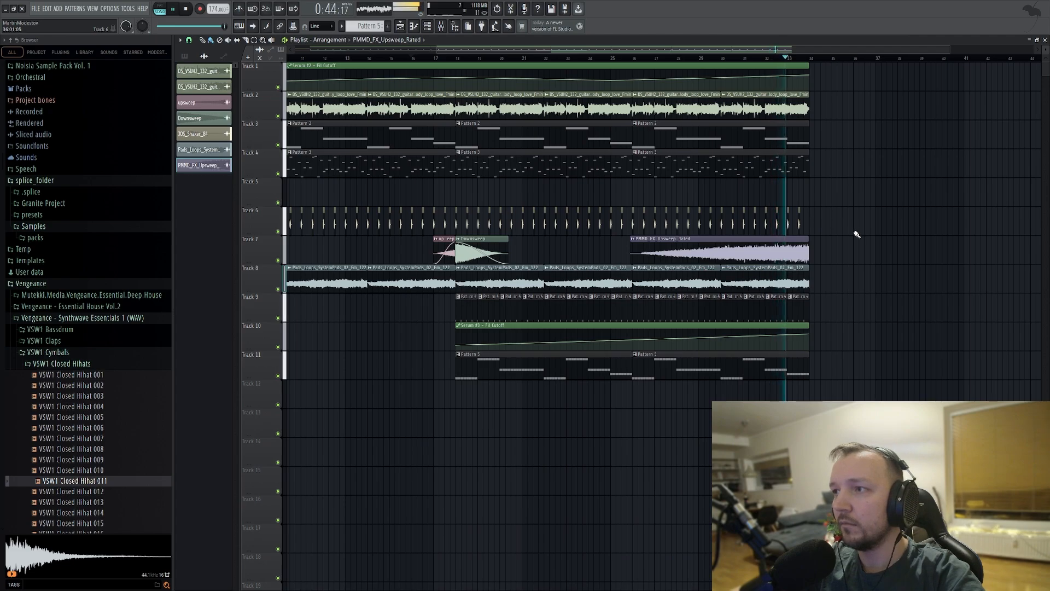
Place FF_TT_fx_boom_dense_tail on Track 5 at bar 34 and play the transition from about bar 25.
key(space)
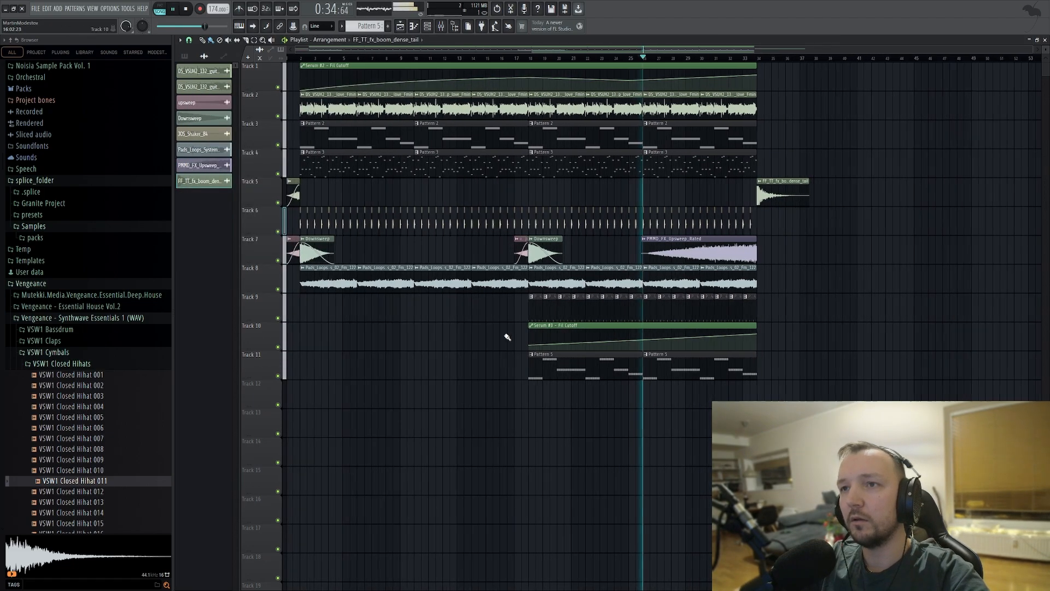
scroll(712, 360, down, 2)
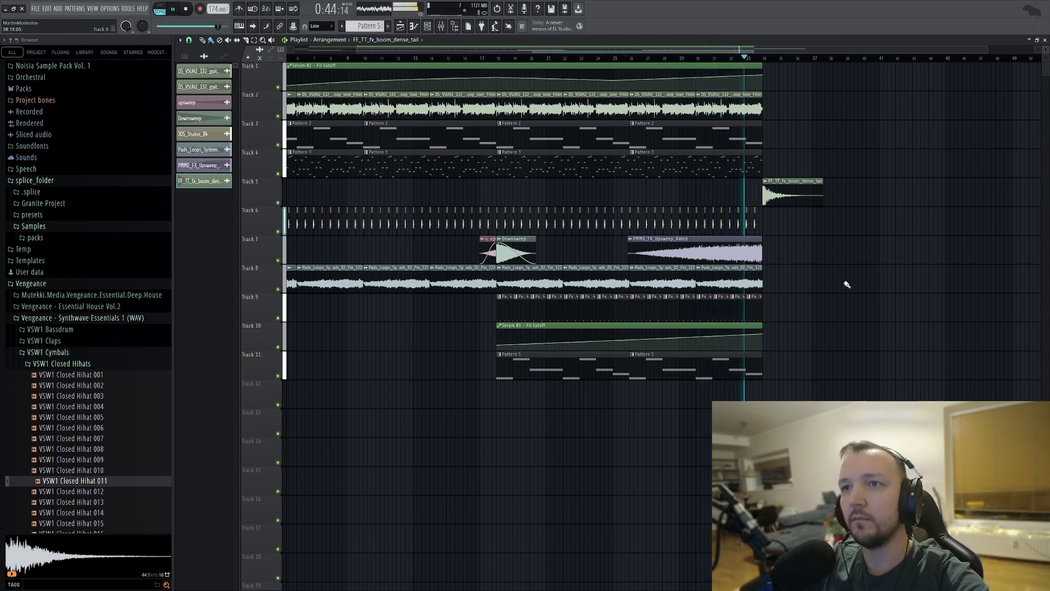
scroll(848, 276, up, 3)
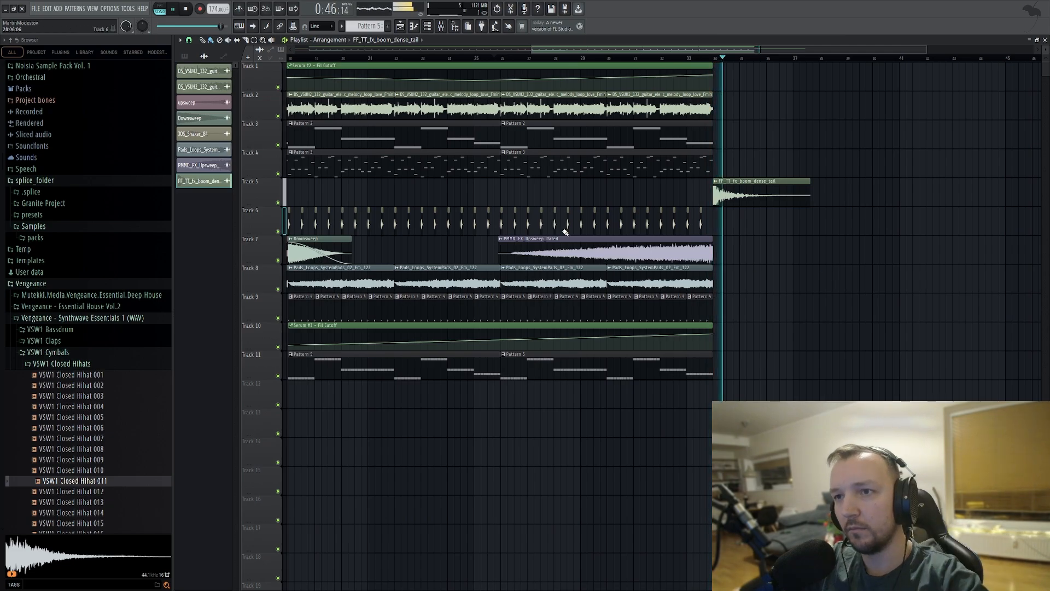
Stop the playback and examine the Serum #3 notes of Pattern 5 in the piano roll.
key(space)
scroll(785, 277, down, 3)
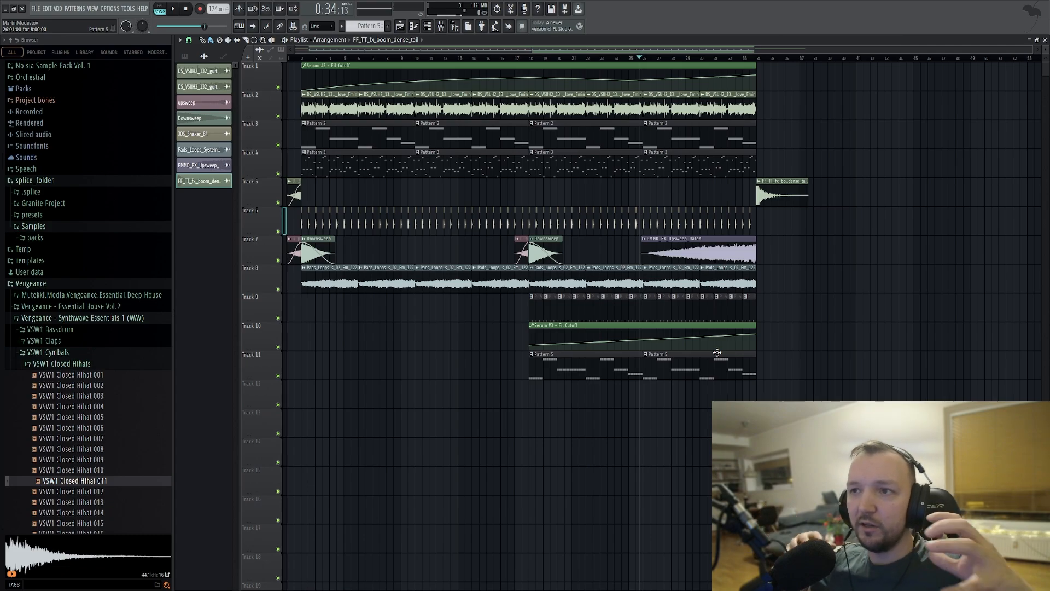
scroll(716, 352, down, 1)
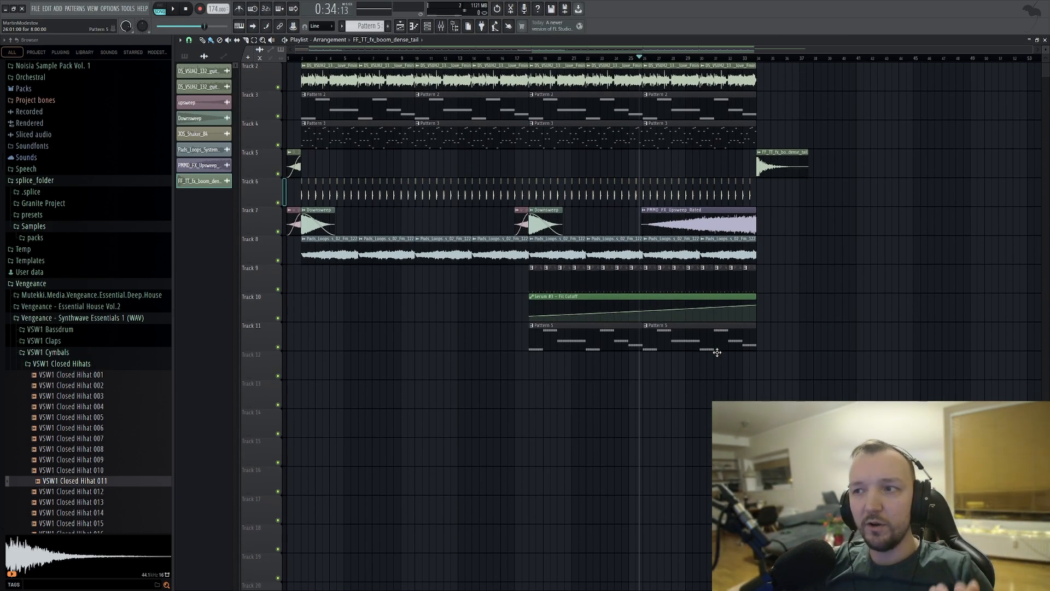
scroll(717, 352, up, 1)
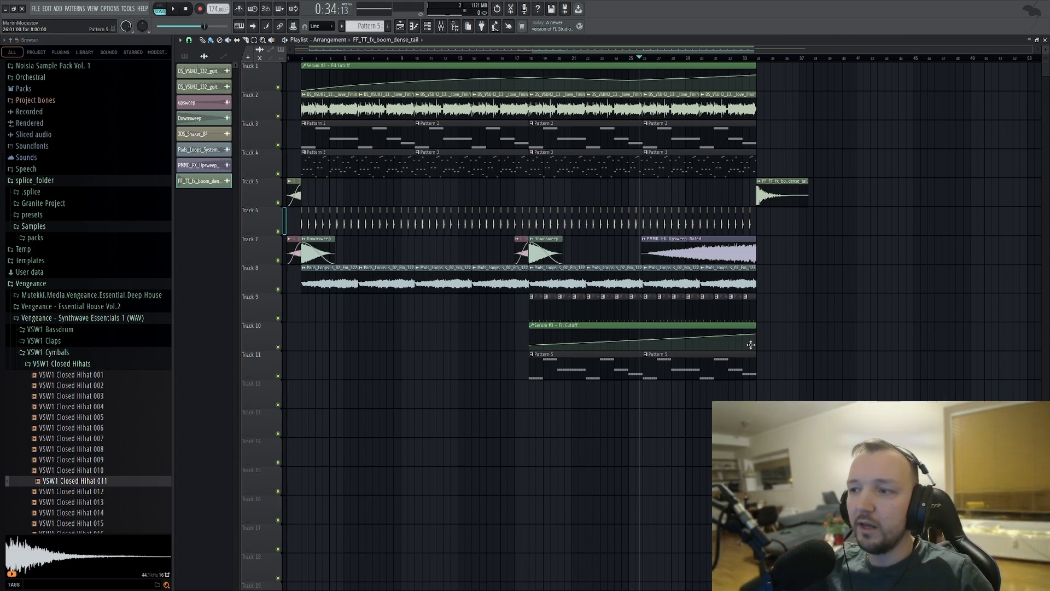
double_click(567, 365)
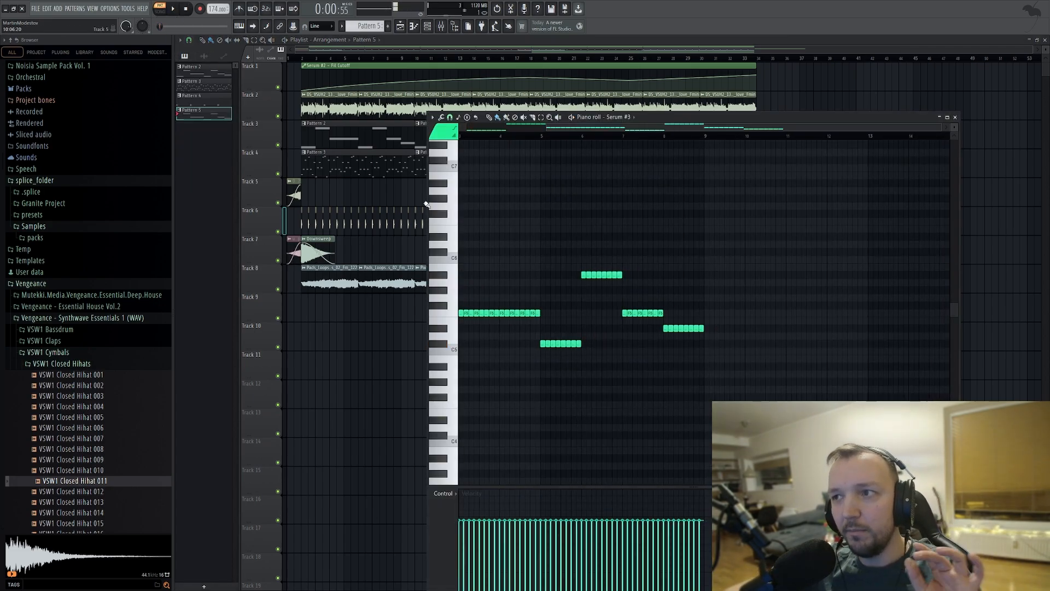
right_click(1002, 310)
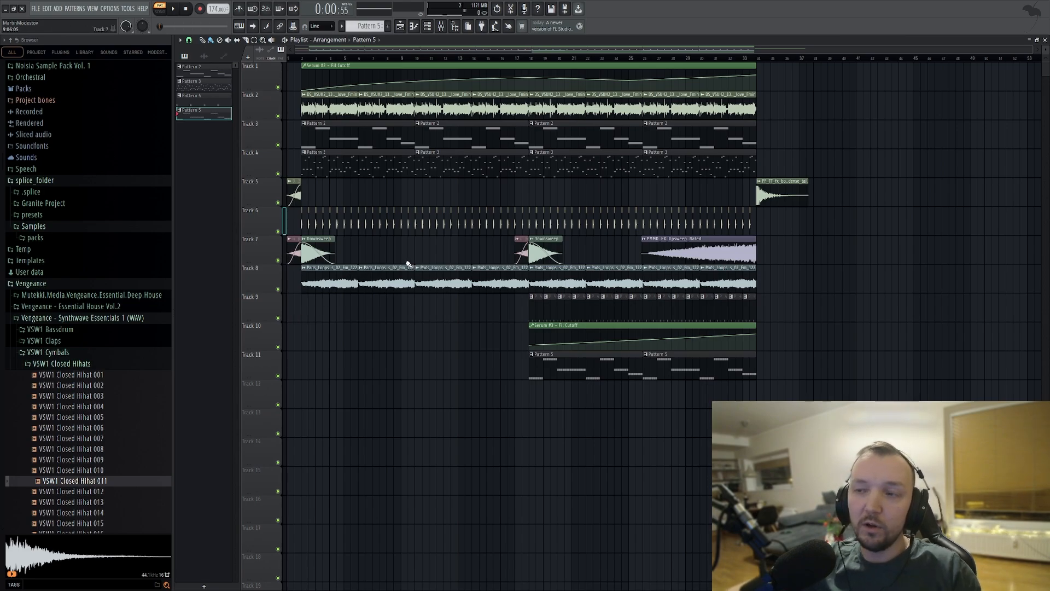
Examine the Serum #2 notes of Pattern 3 in the piano roll and the project's list of channels.
scroll(517, 221, down, 2)
scroll(515, 221, up, 2)
double_click(574, 163)
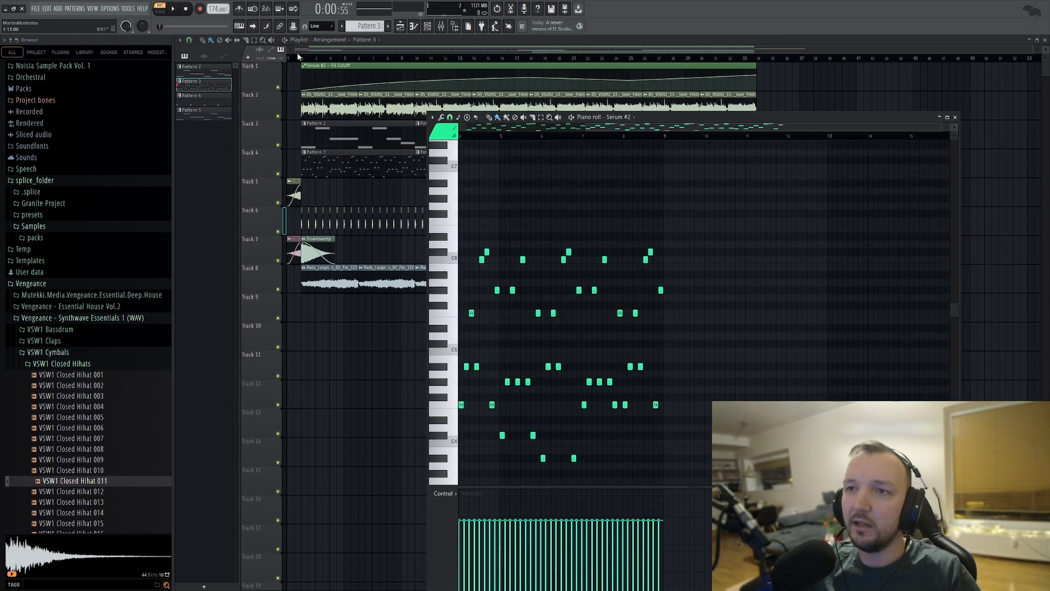
click(430, 29)
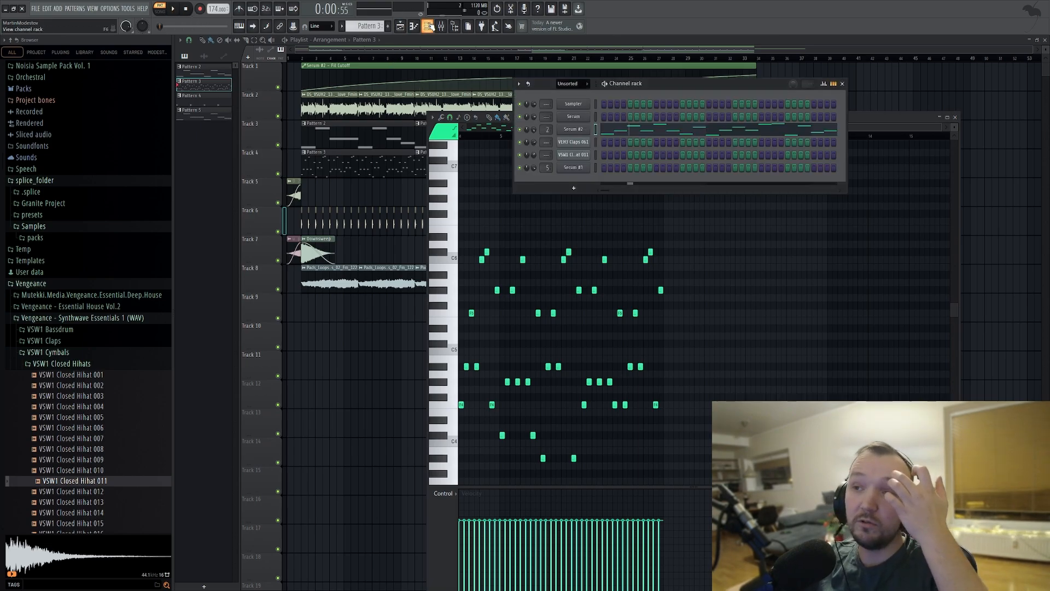
click(431, 27)
click(986, 276)
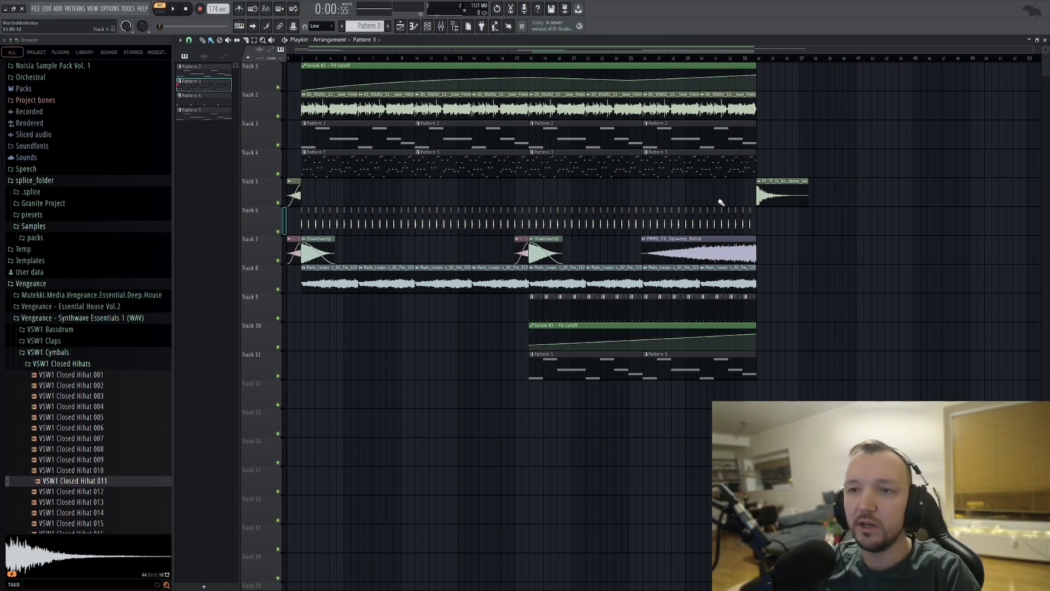
Place BOS_OWVA_140_Vocal_Atmosphere_Loop_Main_Fmin on Track 13 from about bar 2.5 and shorten it to about bar 24.5 with a long fade-out.
drag(720, 202, 285, 432)
click(301, 58)
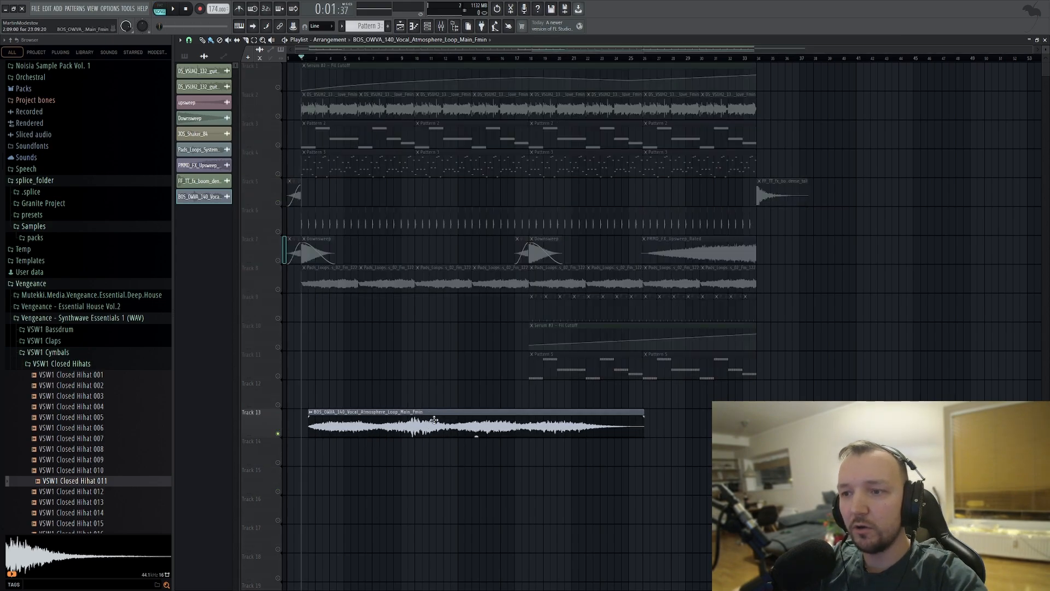
double_click(433, 419)
click(230, 117)
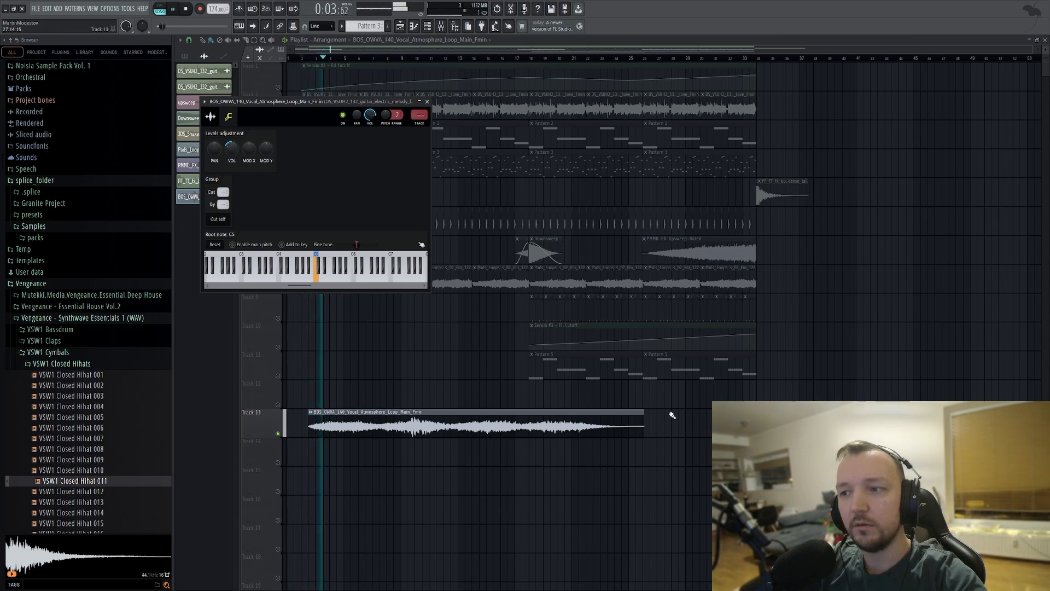
key(space)
drag(643, 411, 617, 415)
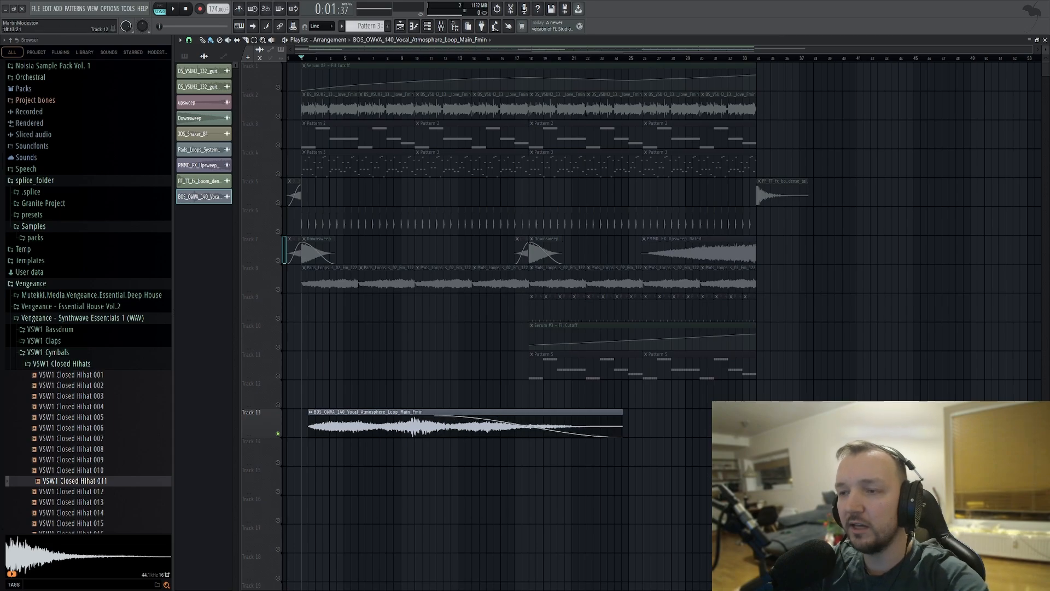
Place VOX_CC_125_vocal_hook_let_me_in_wet_Fm on Track 12 from about bar 5 and play it soloed.
drag(1049, 424, 367, 381)
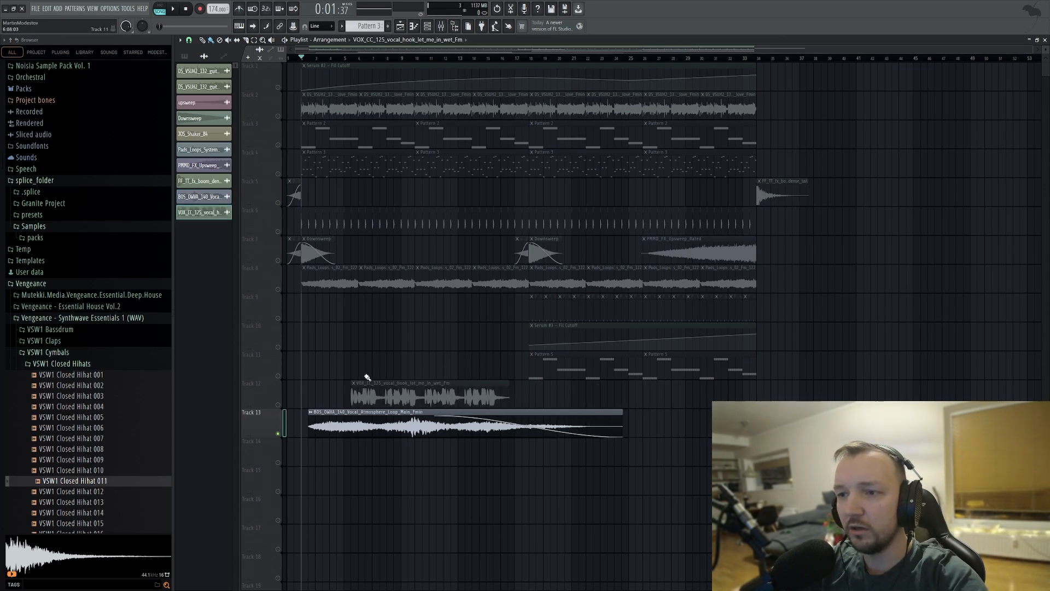
right_click(278, 405)
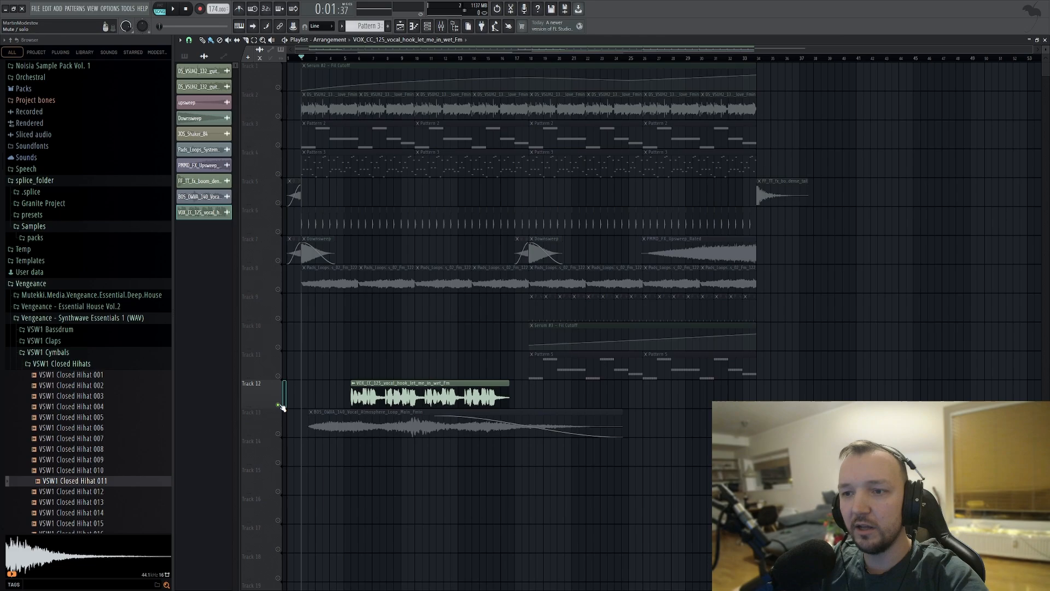
double_click(397, 381)
key(space)
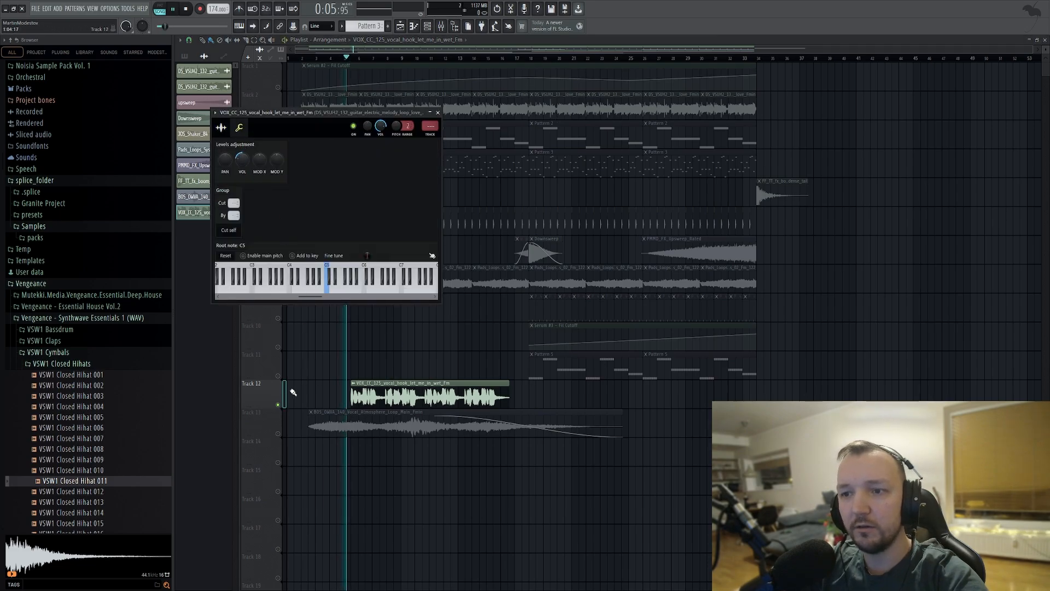
key(Escape)
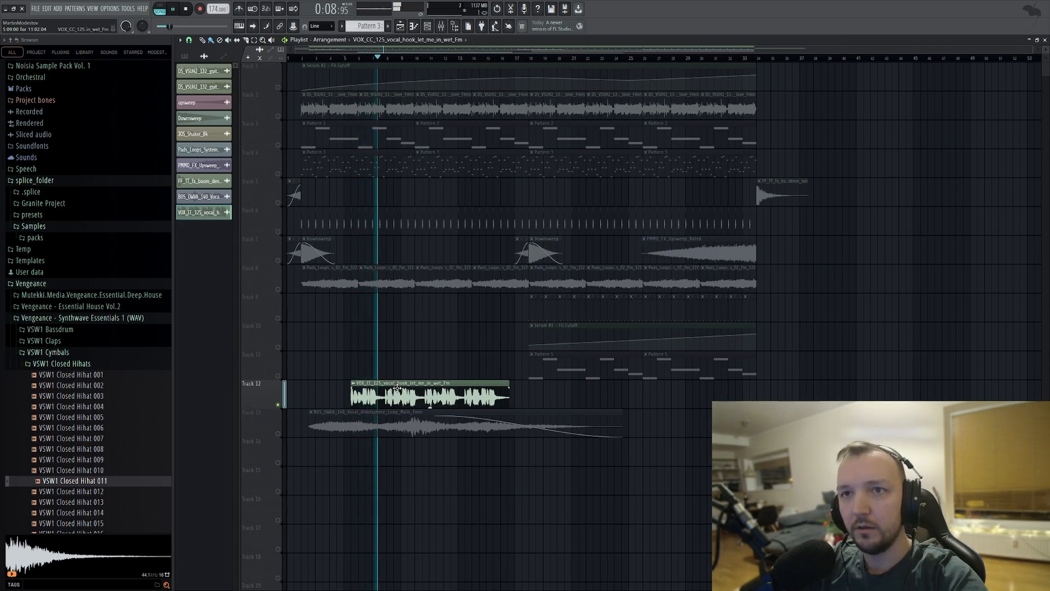
key(space)
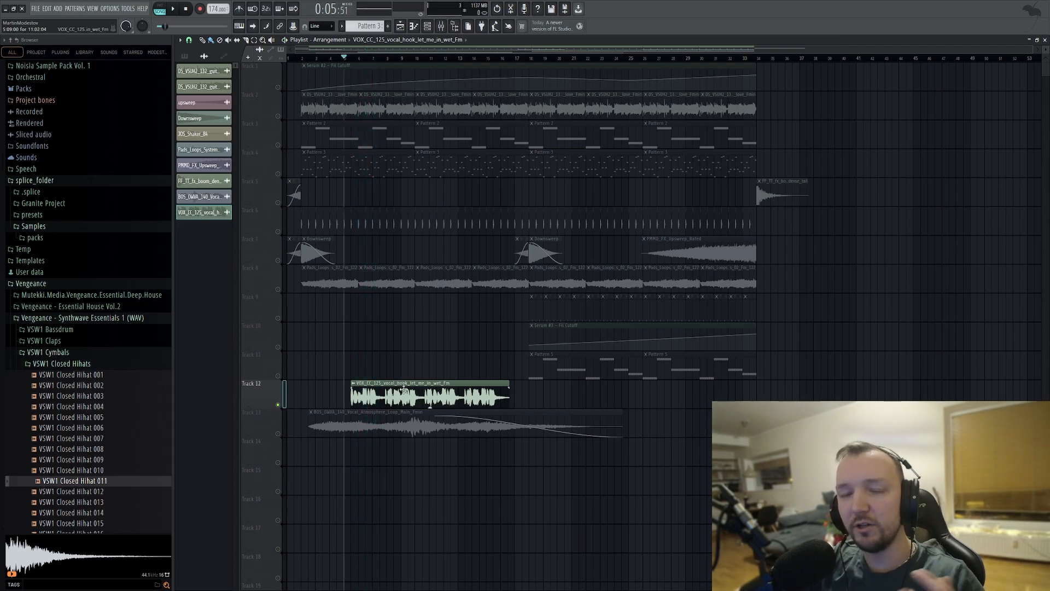
Time-stretch the vocal hook in Auto mode to span bars 18 to 34 on Track 12 and unsolo the track.
double_click(403, 390)
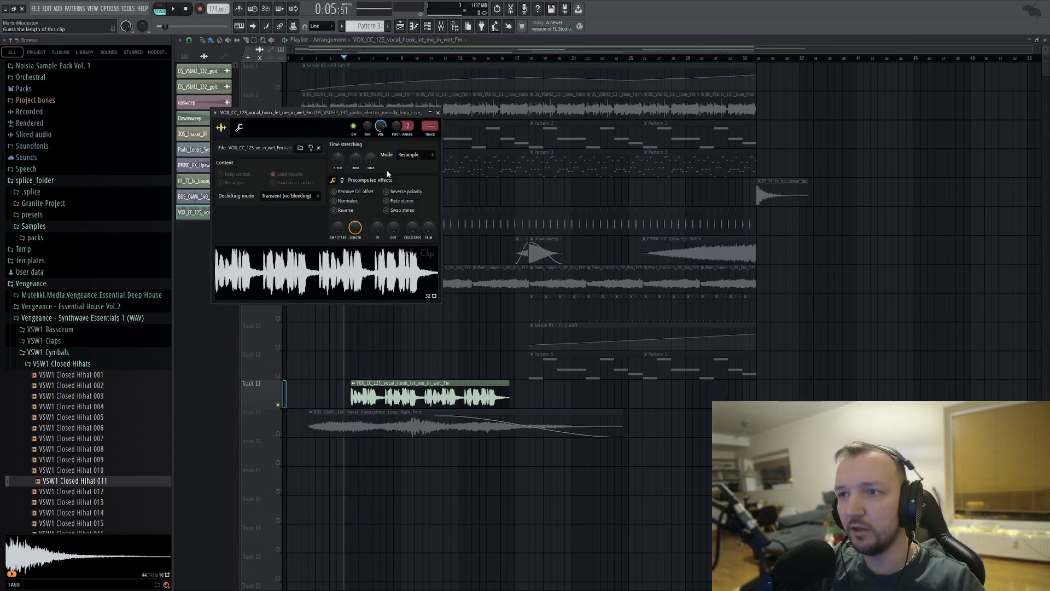
click(517, 381)
drag(415, 392, 576, 398)
right_click(278, 405)
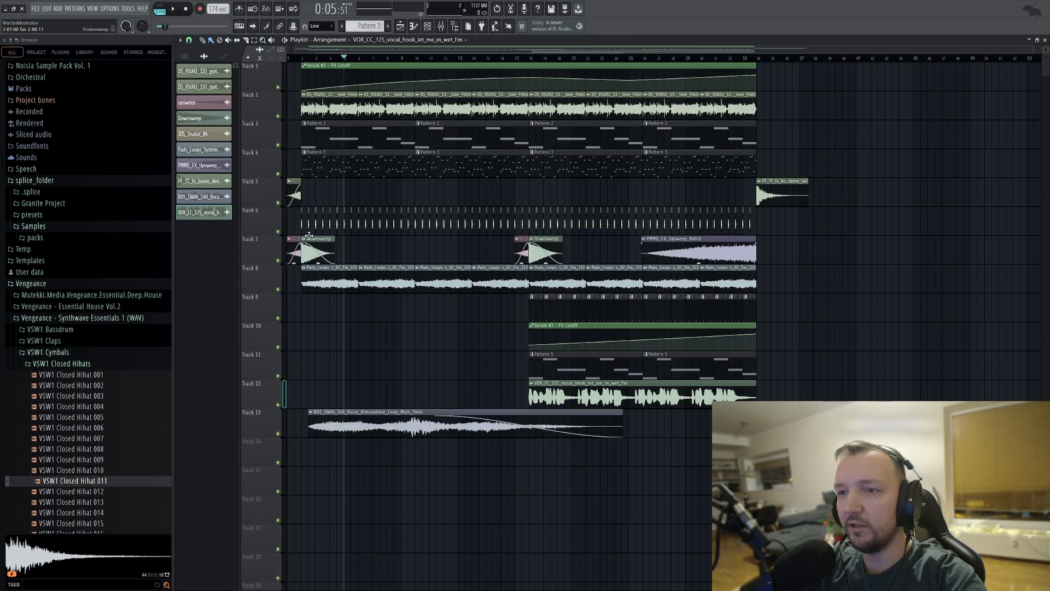
Play the arrangement through to bar 34 while examining the vocal hook's sample and level settings, and stop the playback.
scroll(320, 252, up, 3)
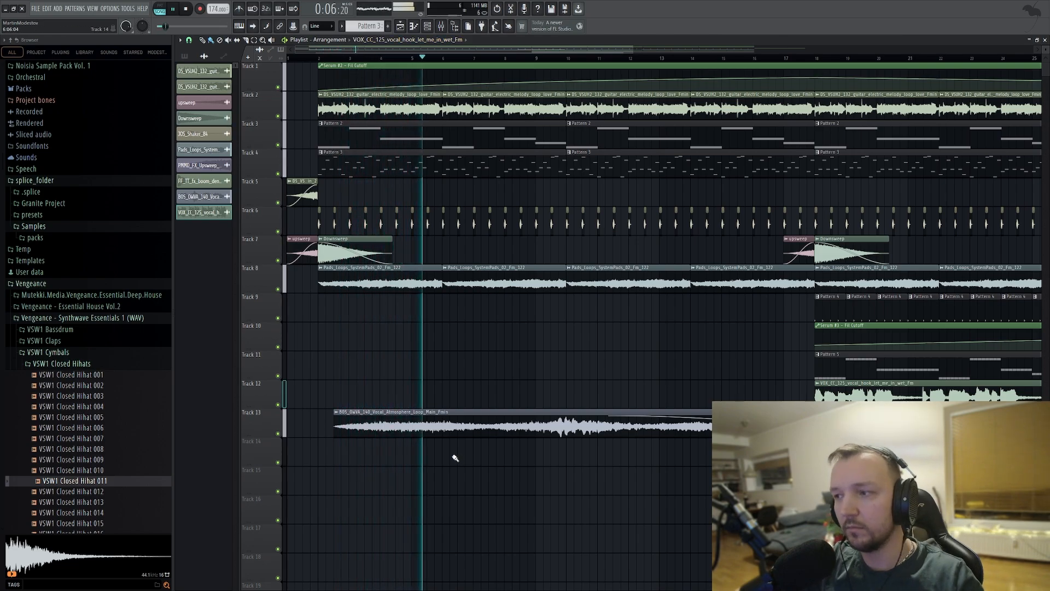
double_click(832, 393)
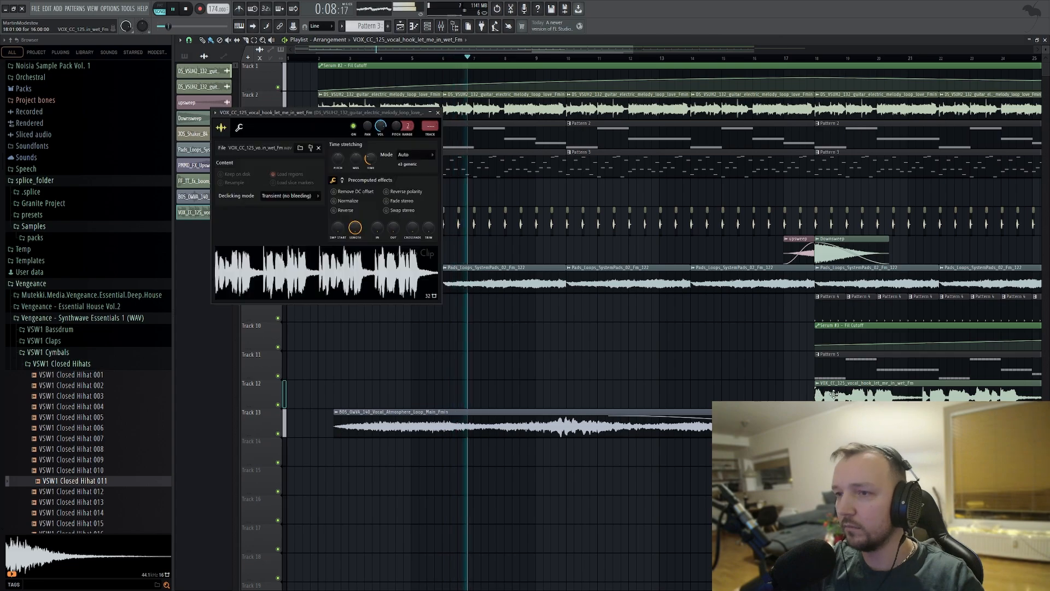
click(239, 128)
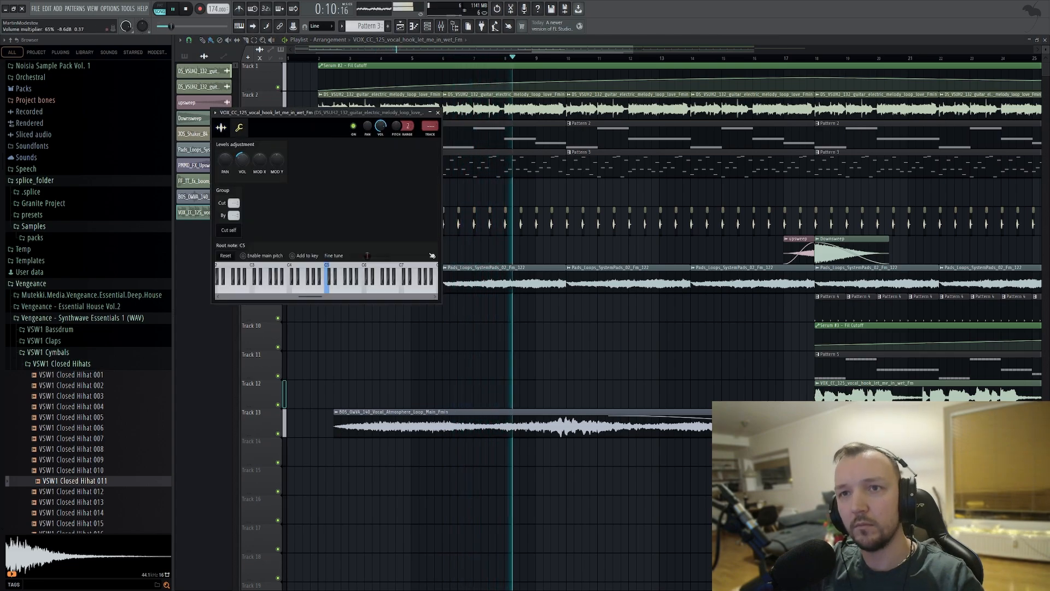
key(Escape)
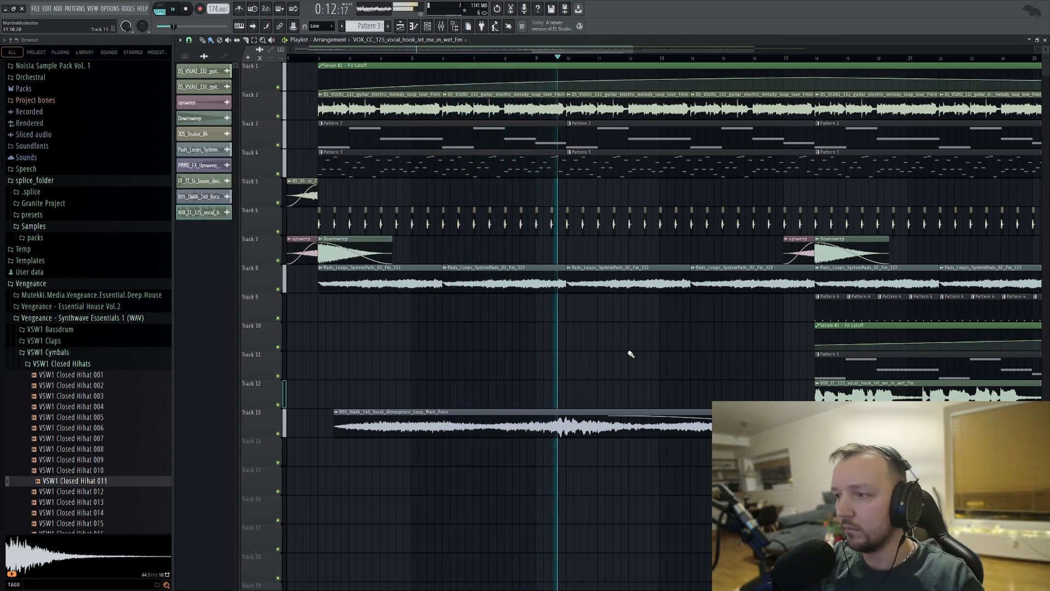
scroll(562, 347, down, 4)
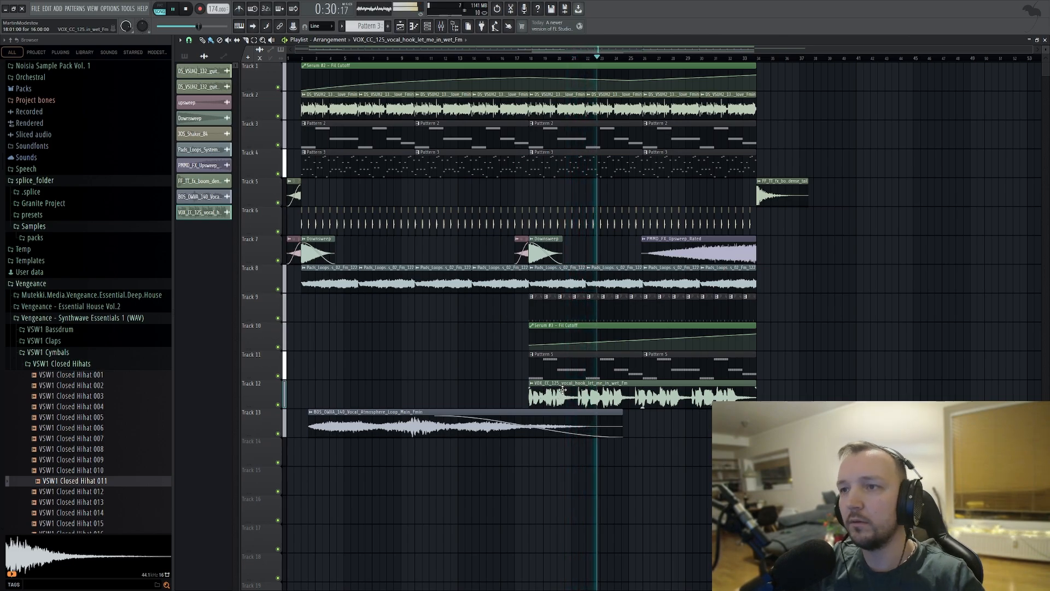
double_click(562, 389)
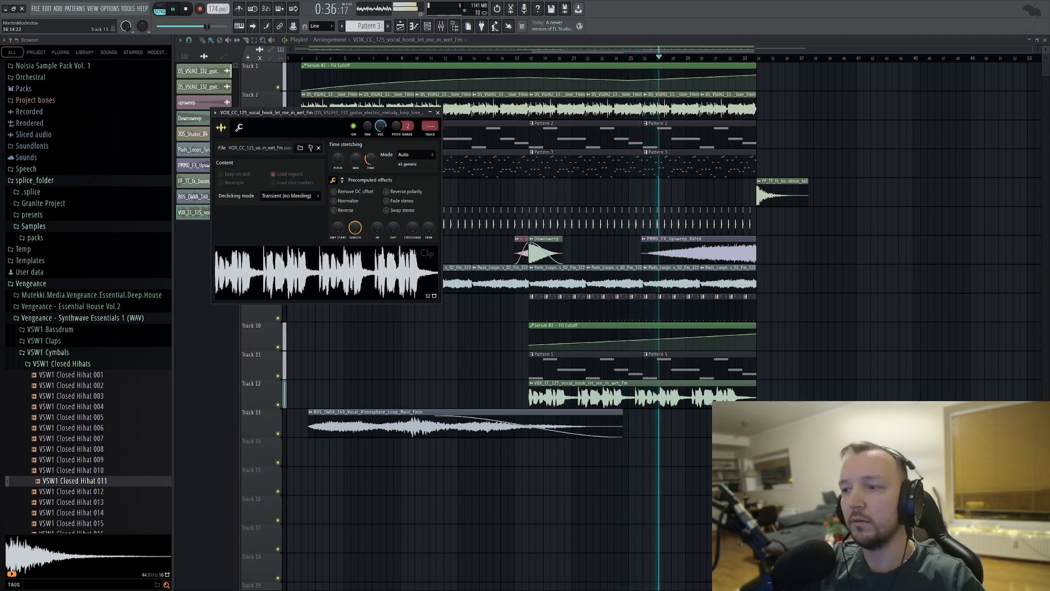
key(Escape)
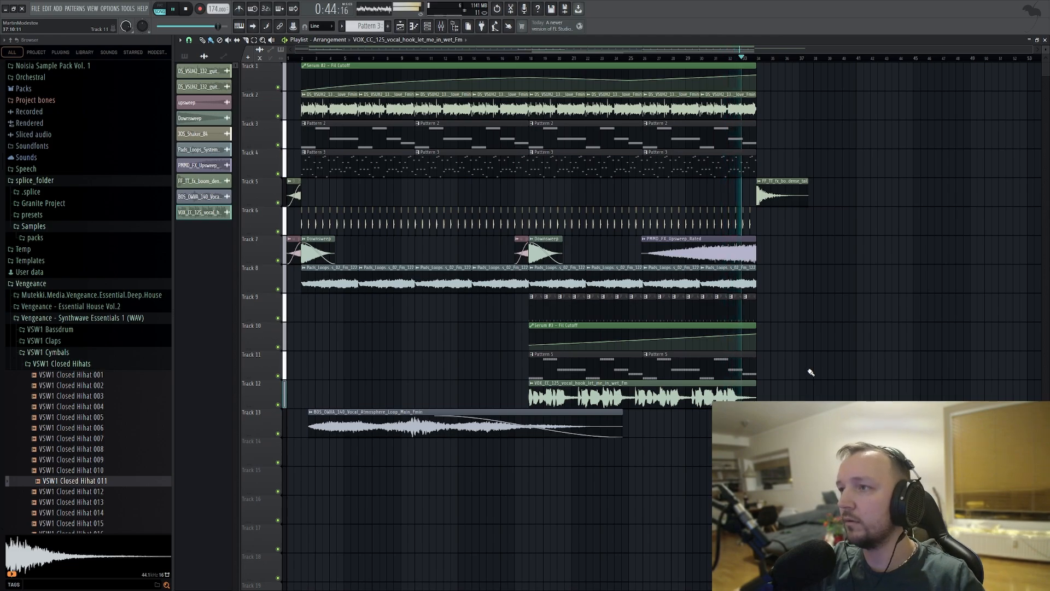
click(186, 9)
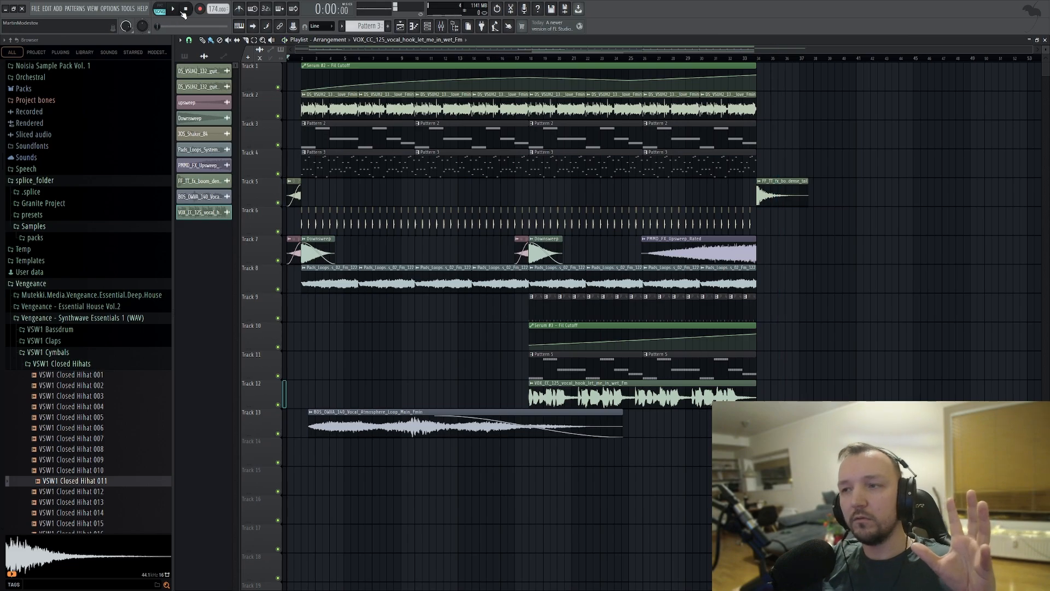